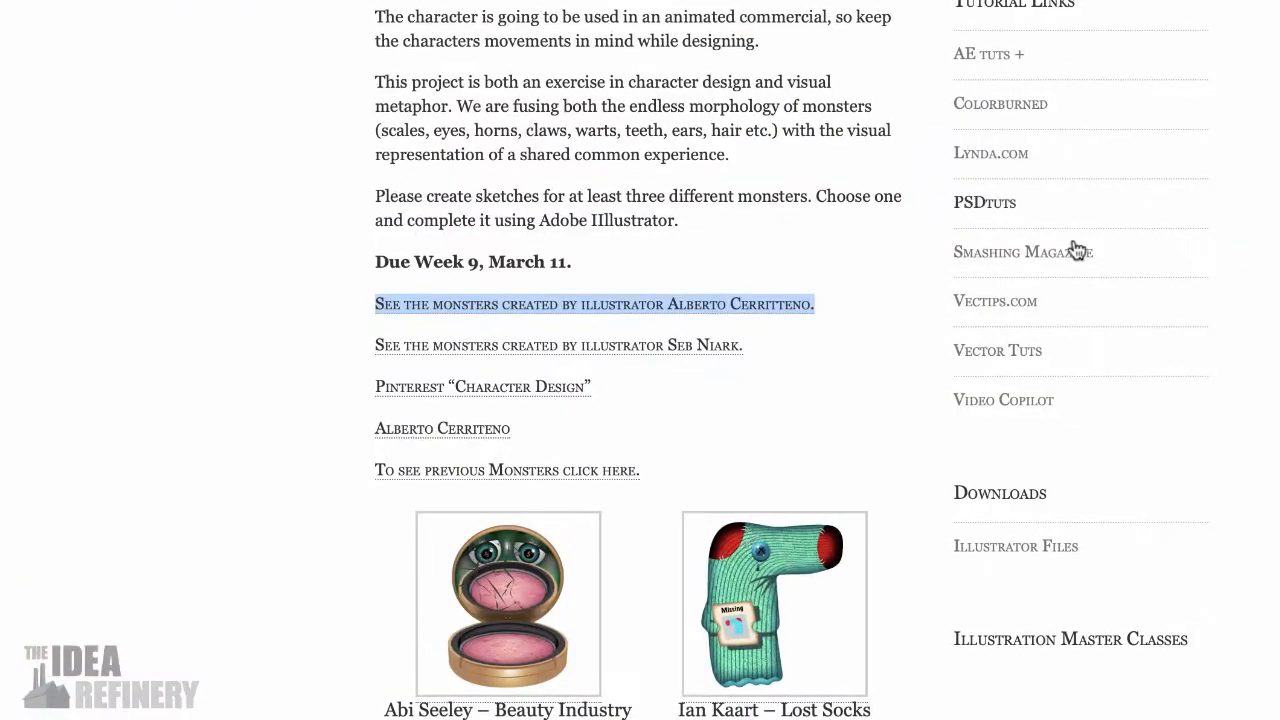
- Review the Niark Monsters post and the earlier Everyday Monster posts on The Idea Refinery website for reference
left_click(603, 352)
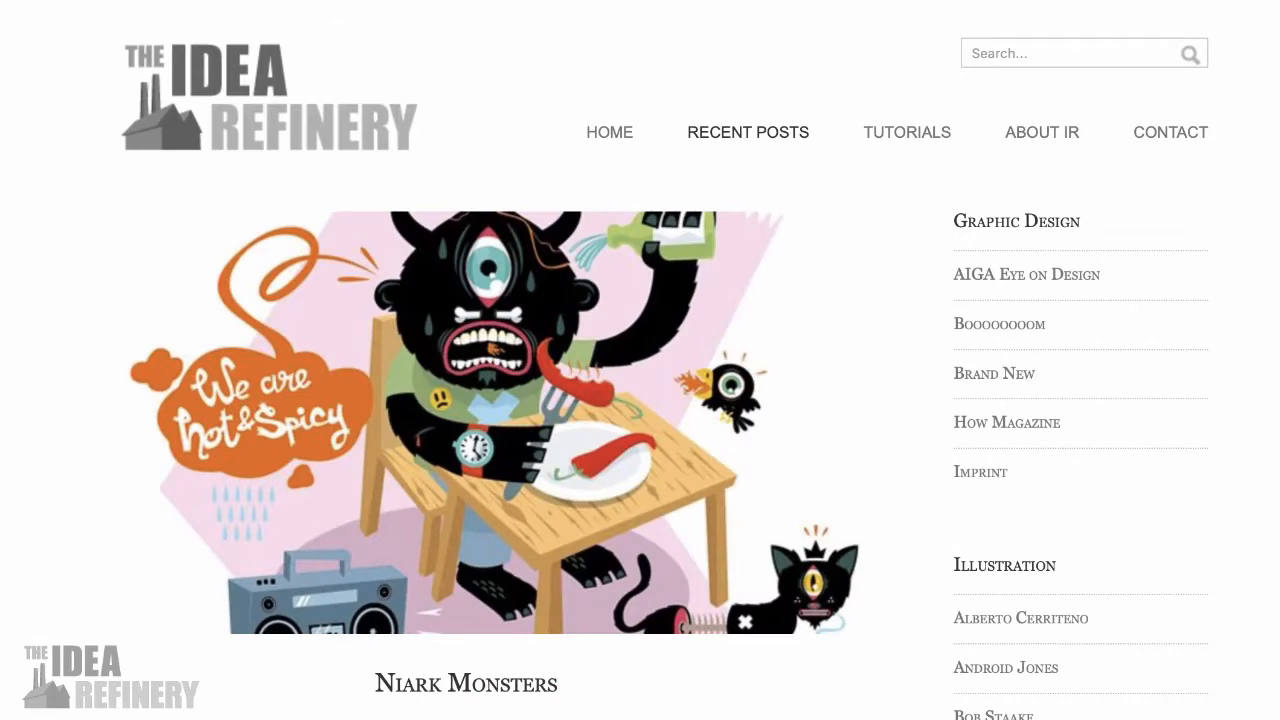
scroll(640, 370, "down", 7)
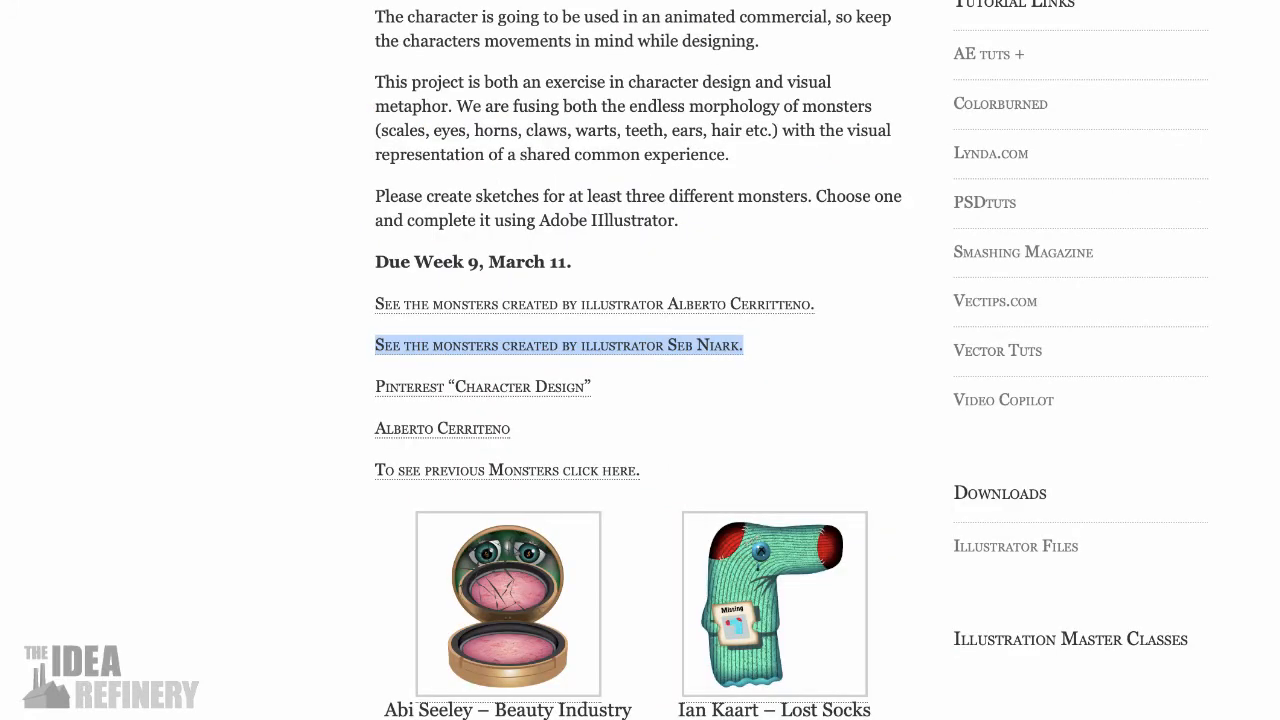
scroll(525, 92, "down", 4)
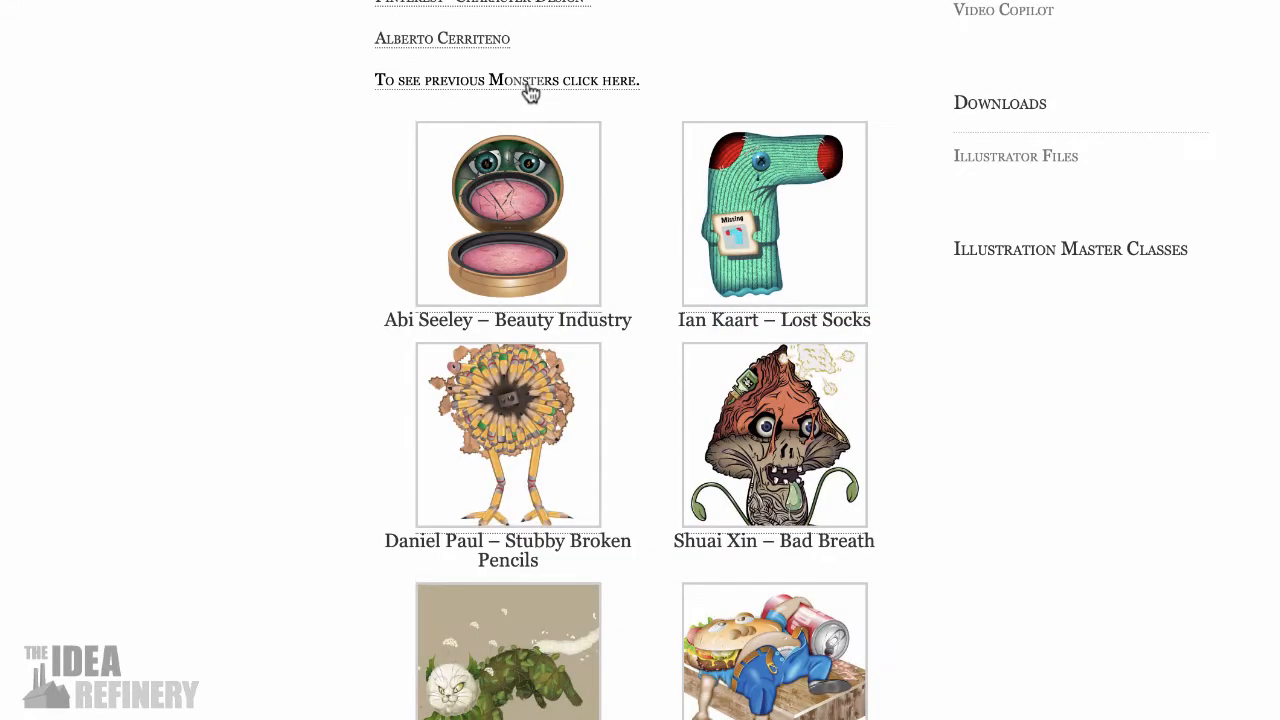
left_click(530, 82)
scroll(530, 92, "down", 4)
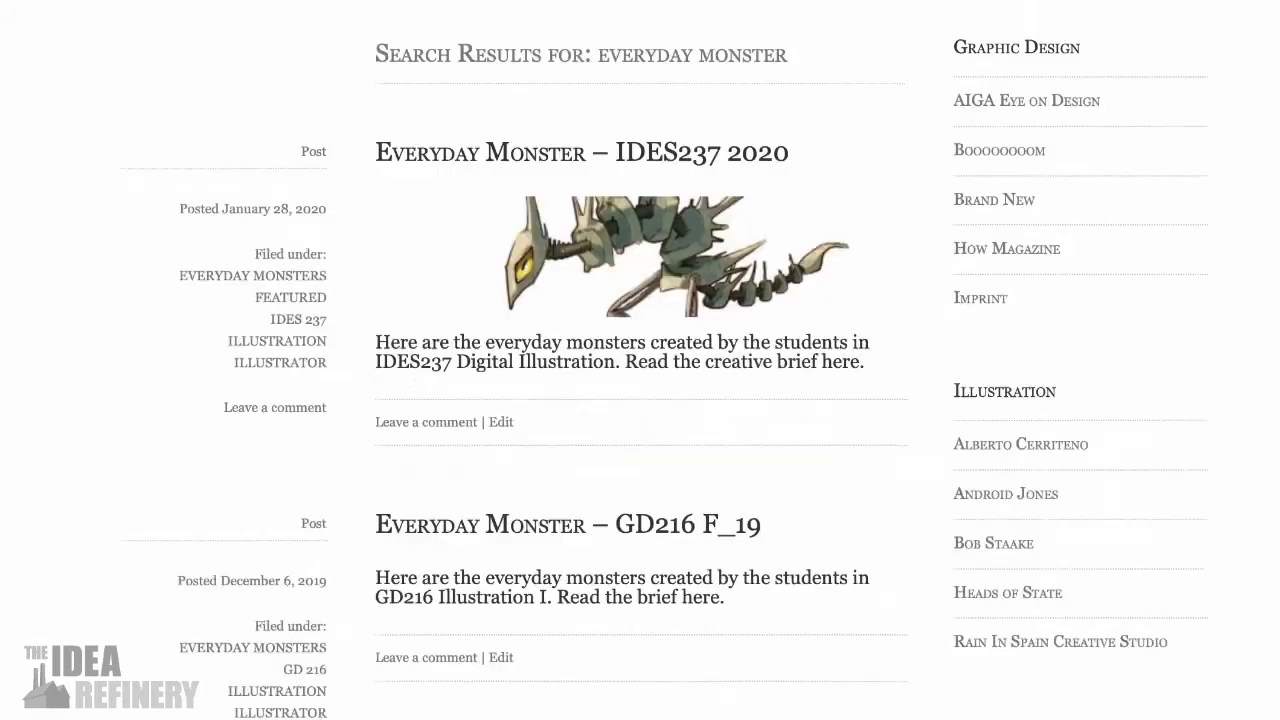
scroll(640, 360, "down", 1)
scroll(640, 360, "down", 4)
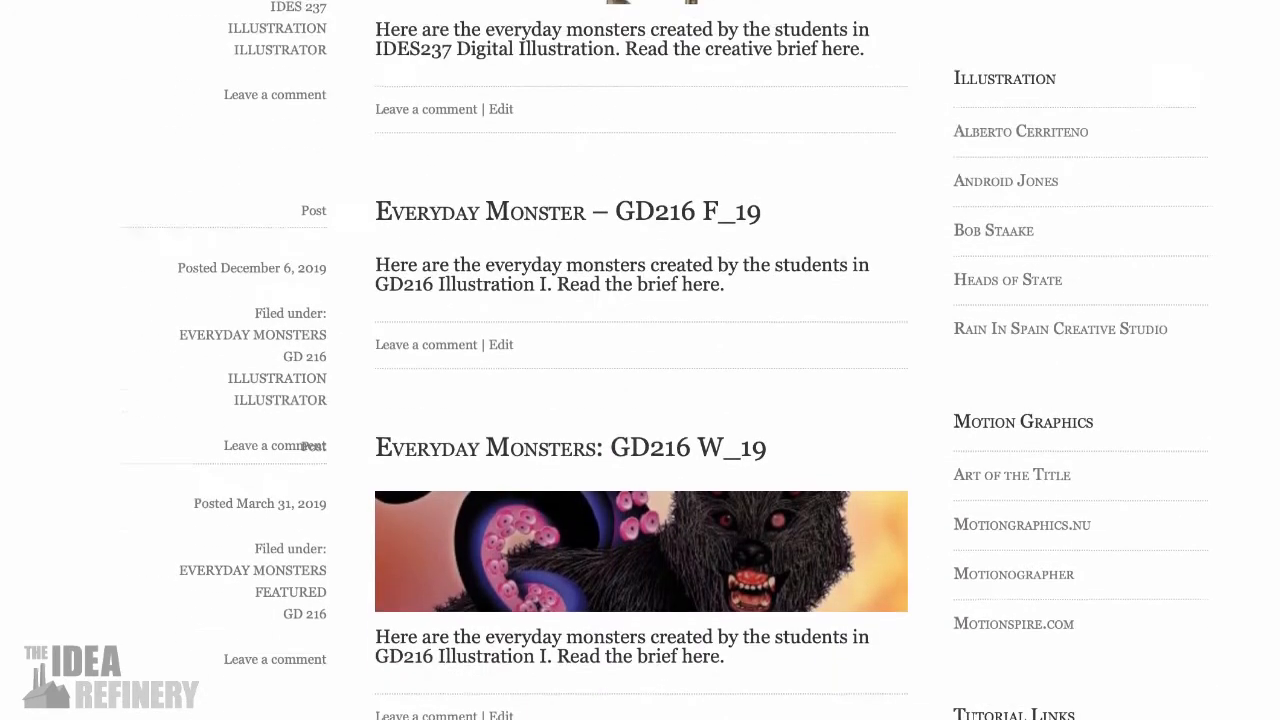
scroll(640, 360, "up", 8)
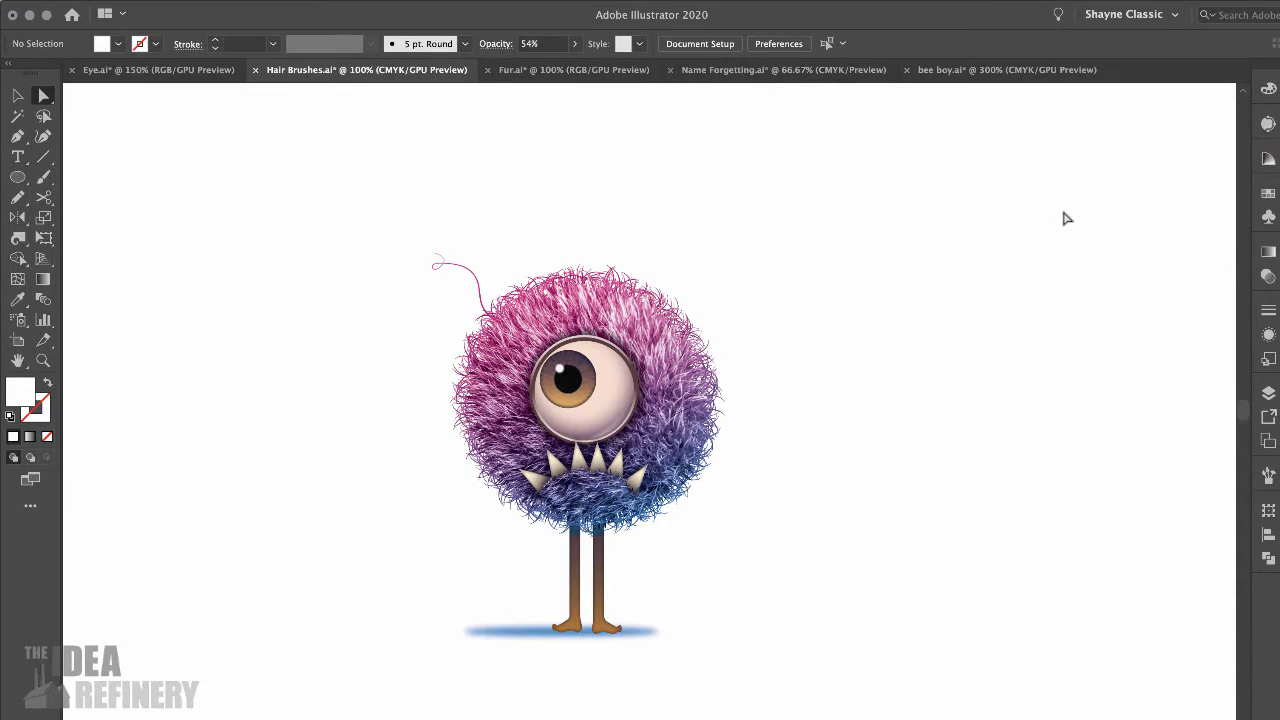
- Switch to Adobe Illustrator and inspect the furry monster in Hair Brushes.ai in Outline view, returning it to Preview
key("v")
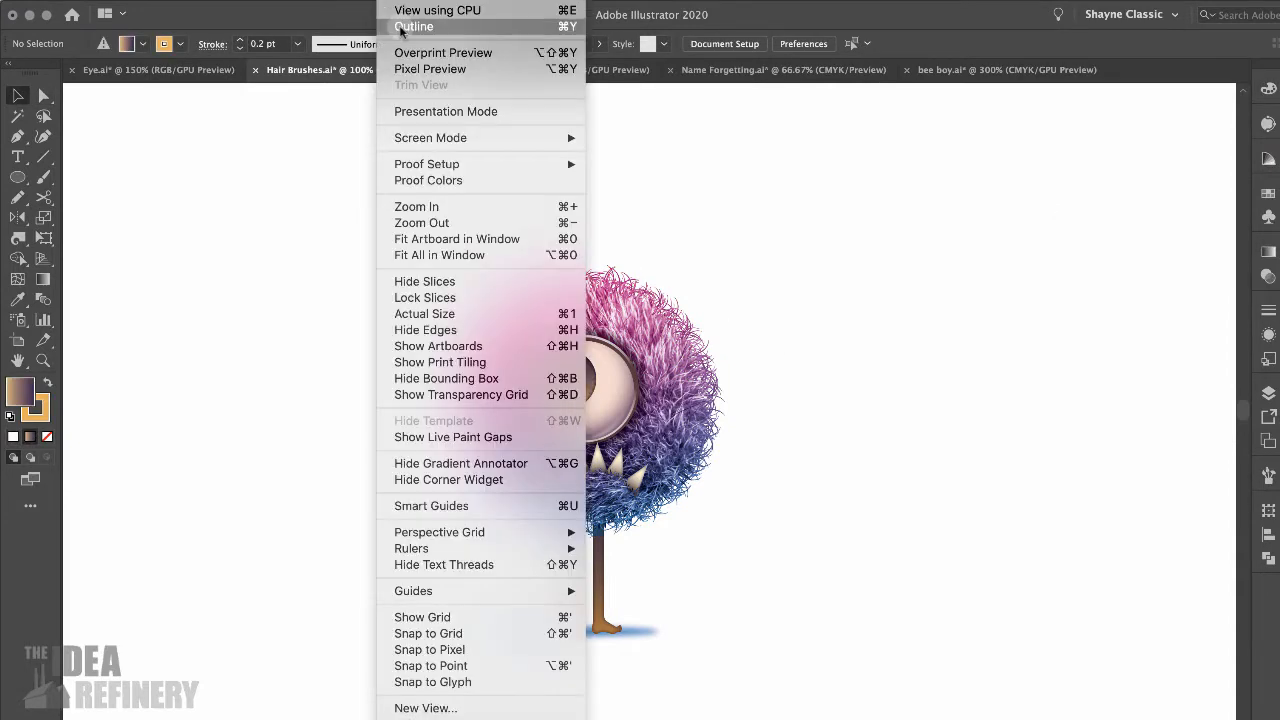
left_click(400, 28)
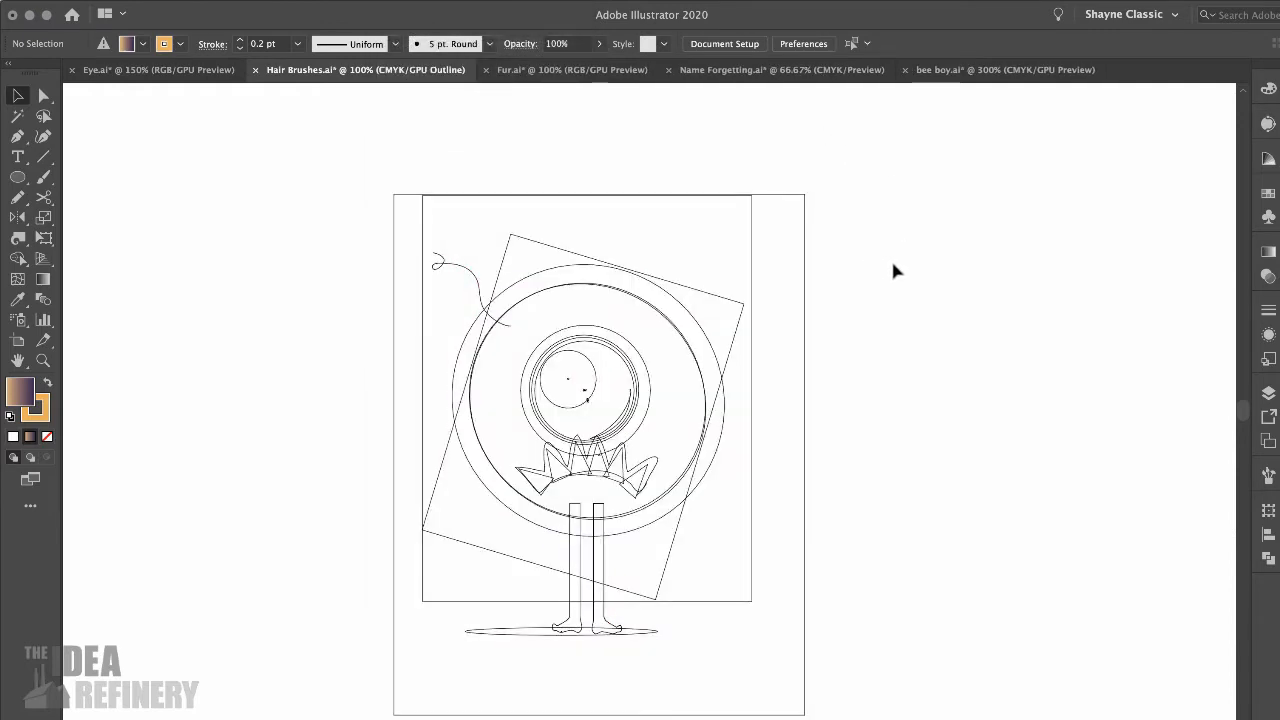
left_click(400, 2)
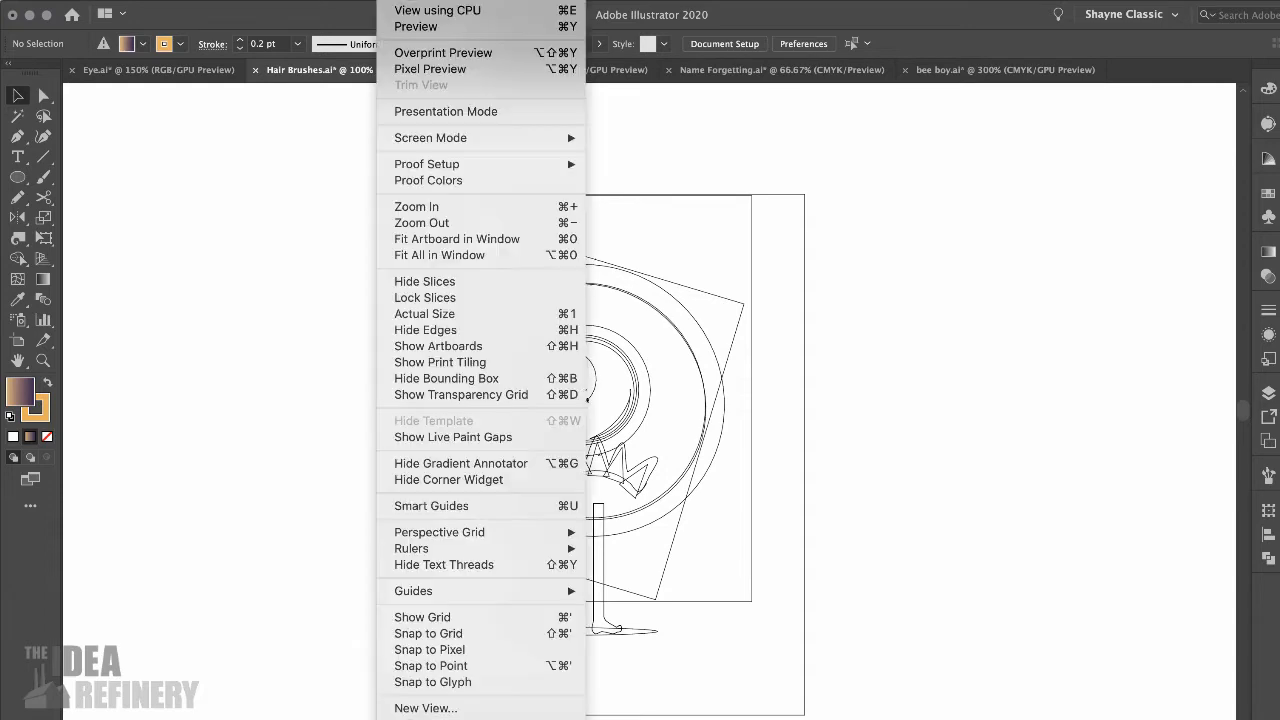
left_click(412, 26)
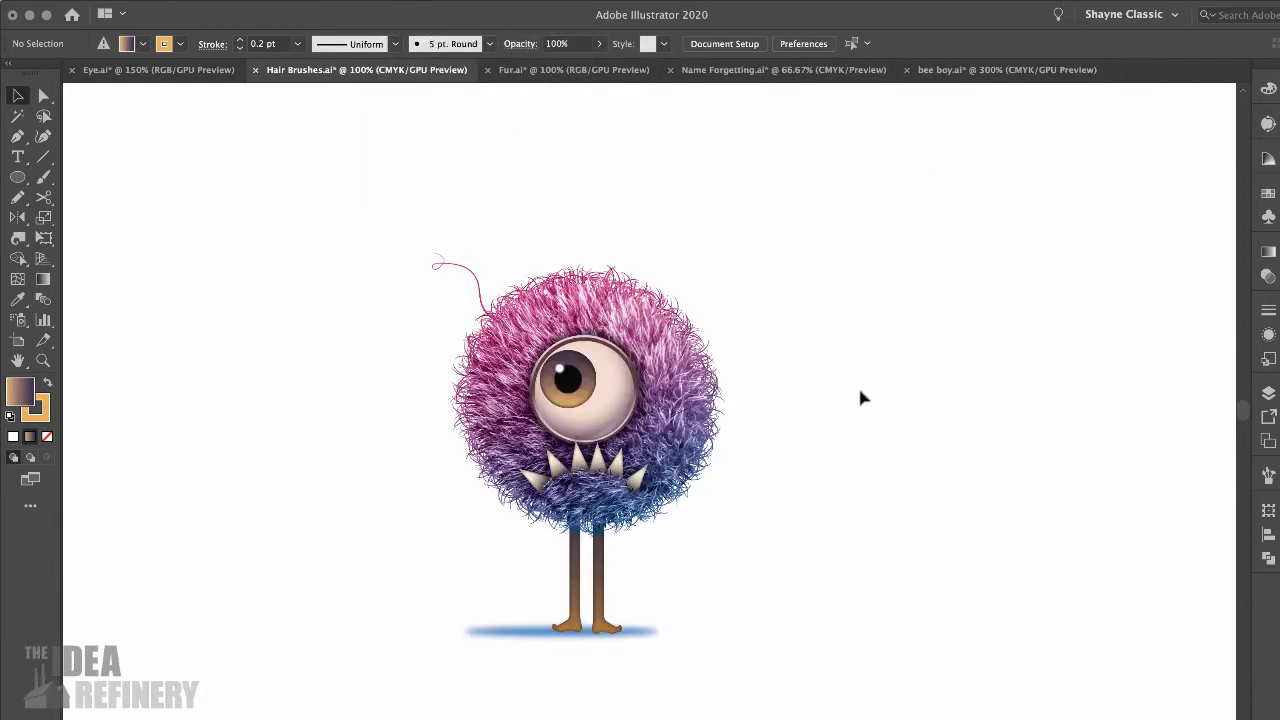
- Move the monster's iris and pupil out of the eyeball to the empty area right of the body
left_click(576, 390)
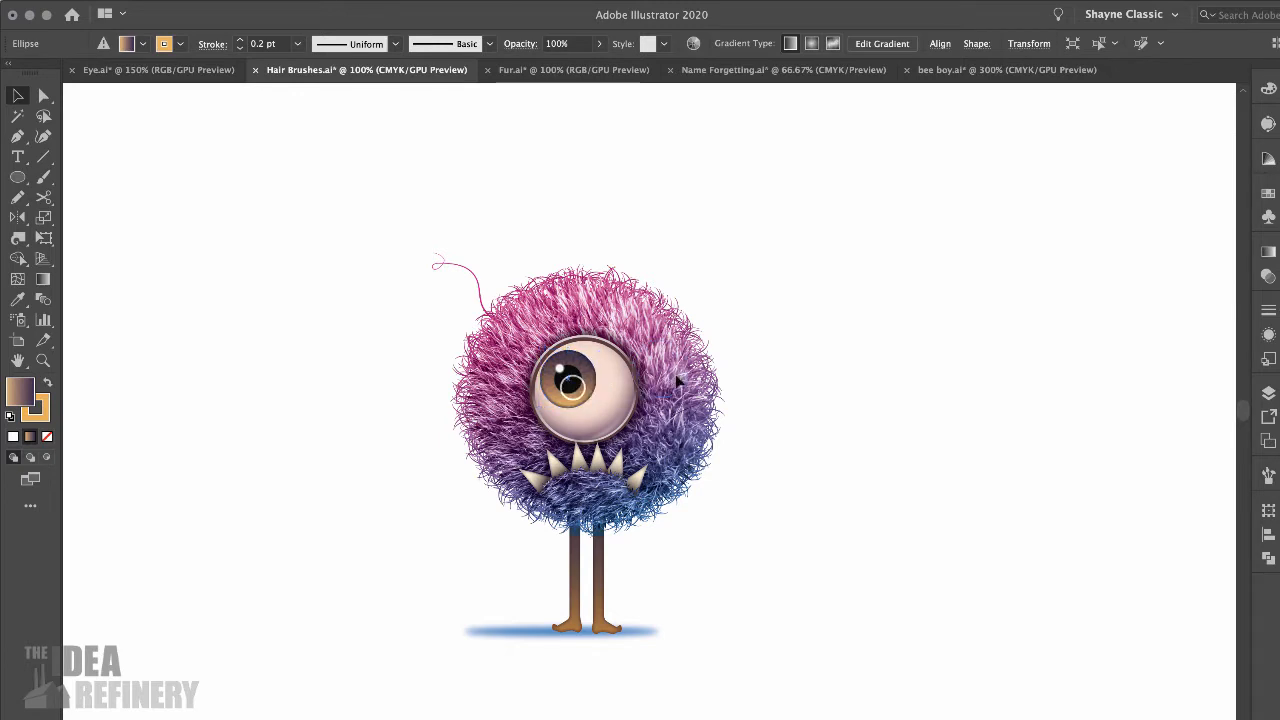
left_click_drag(540, 405, 812, 375)
left_click(519, 356)
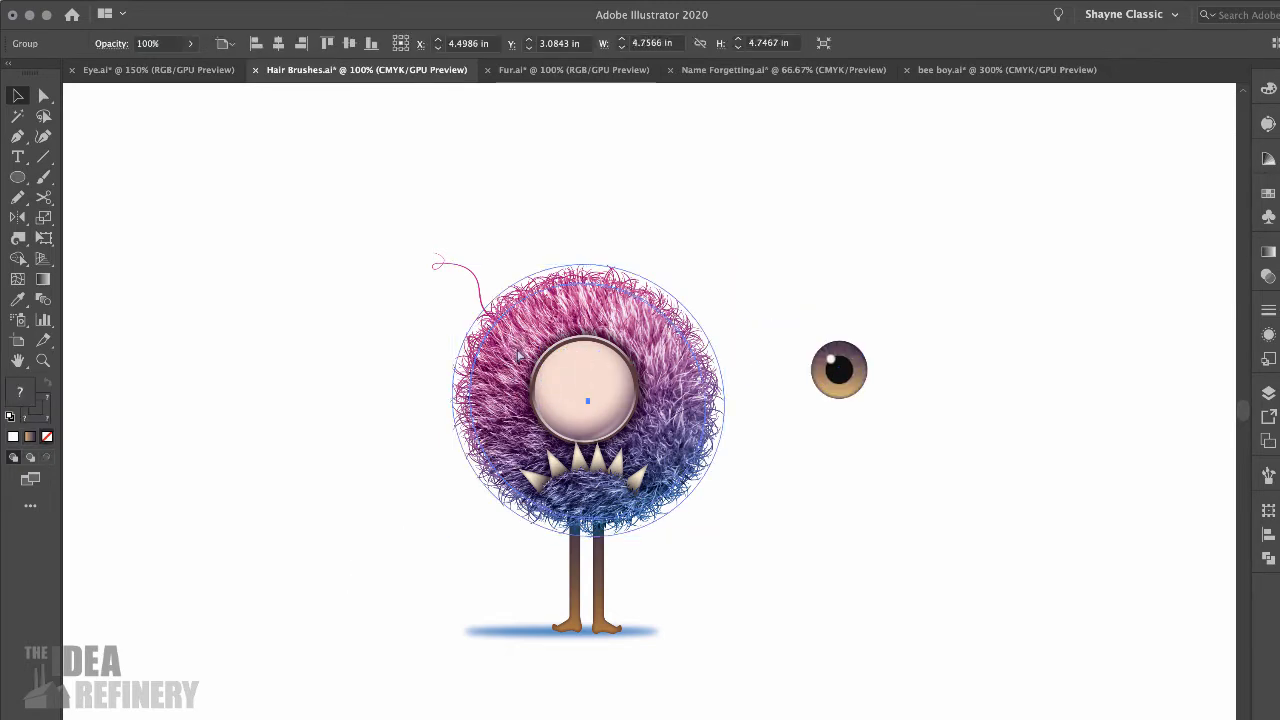
left_click(735, 262)
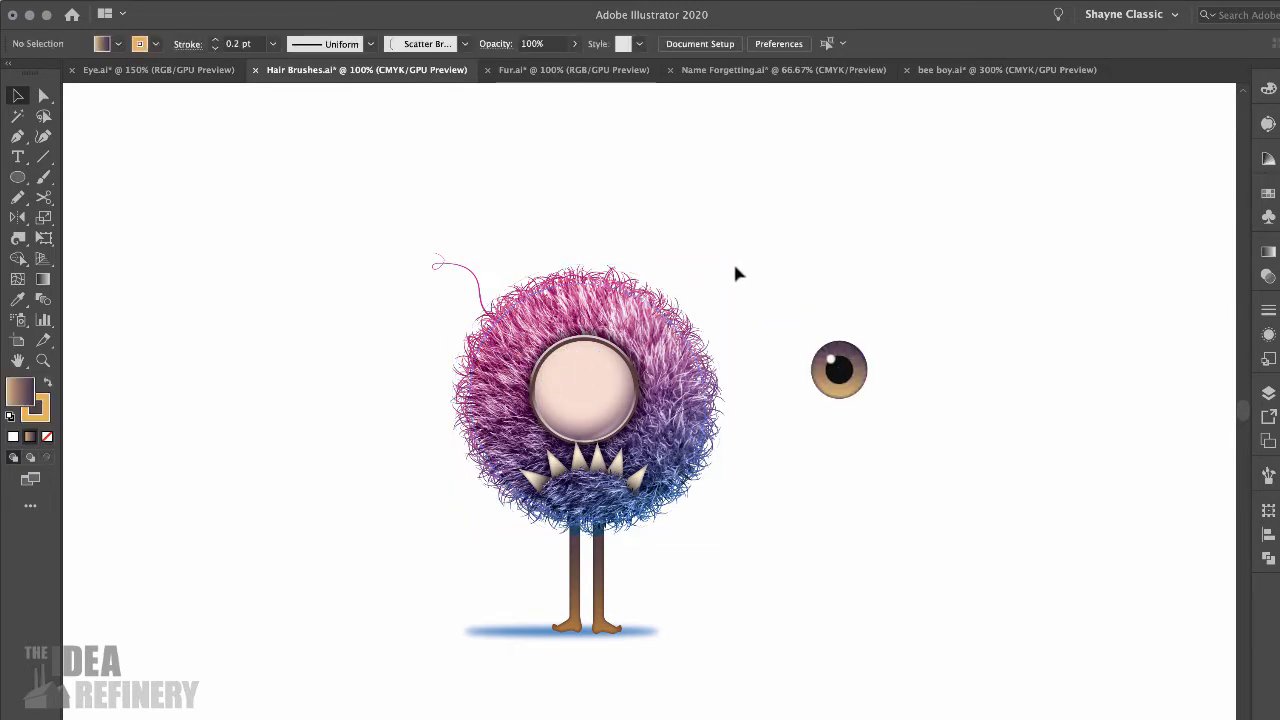
- Separate the pink-to-blue gradient circle to the monster's left and the brown fur ball to its far right
left_click_drag(645, 335, 287, 343)
left_click(655, 325)
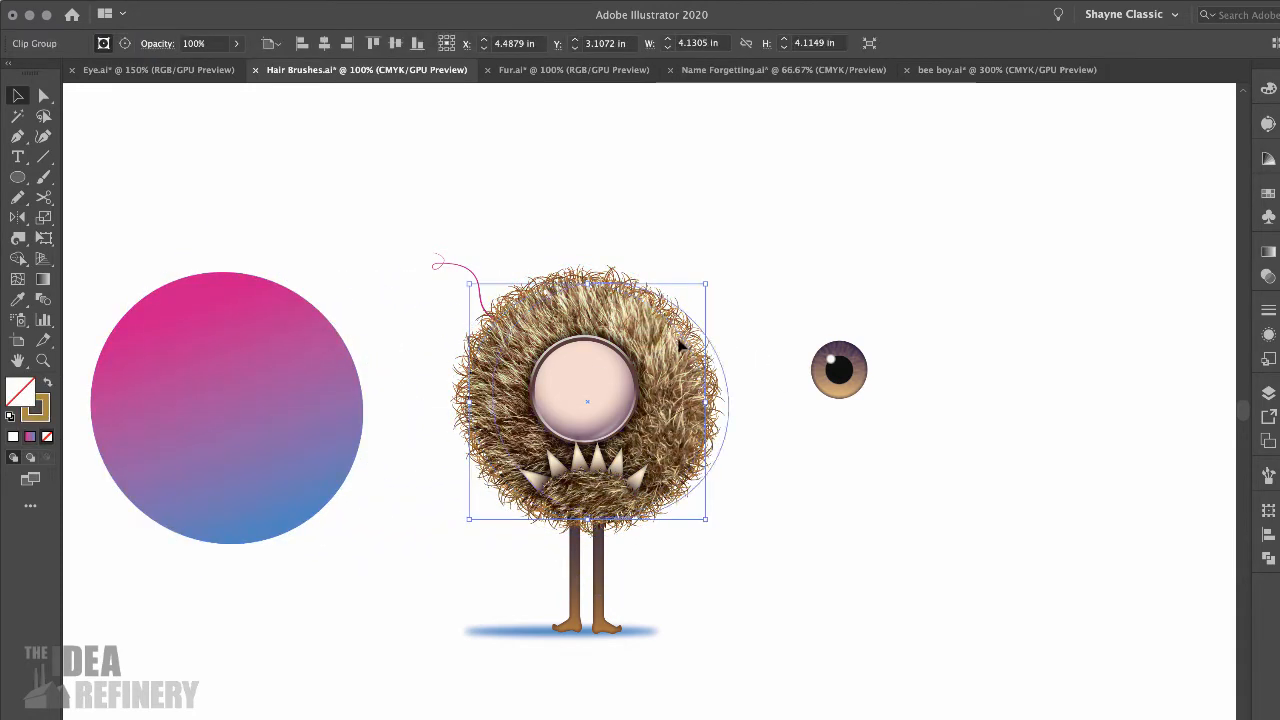
left_click_drag(1002, 321, 1096, 329)
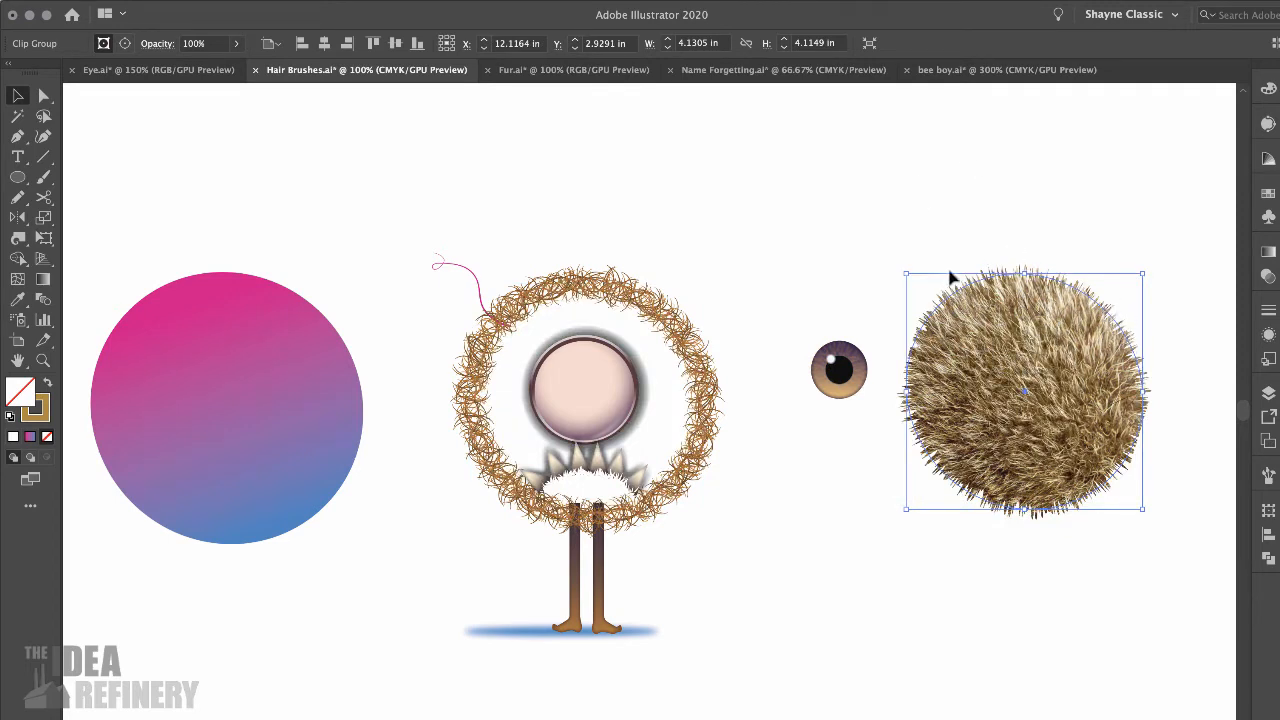
left_click(866, 238)
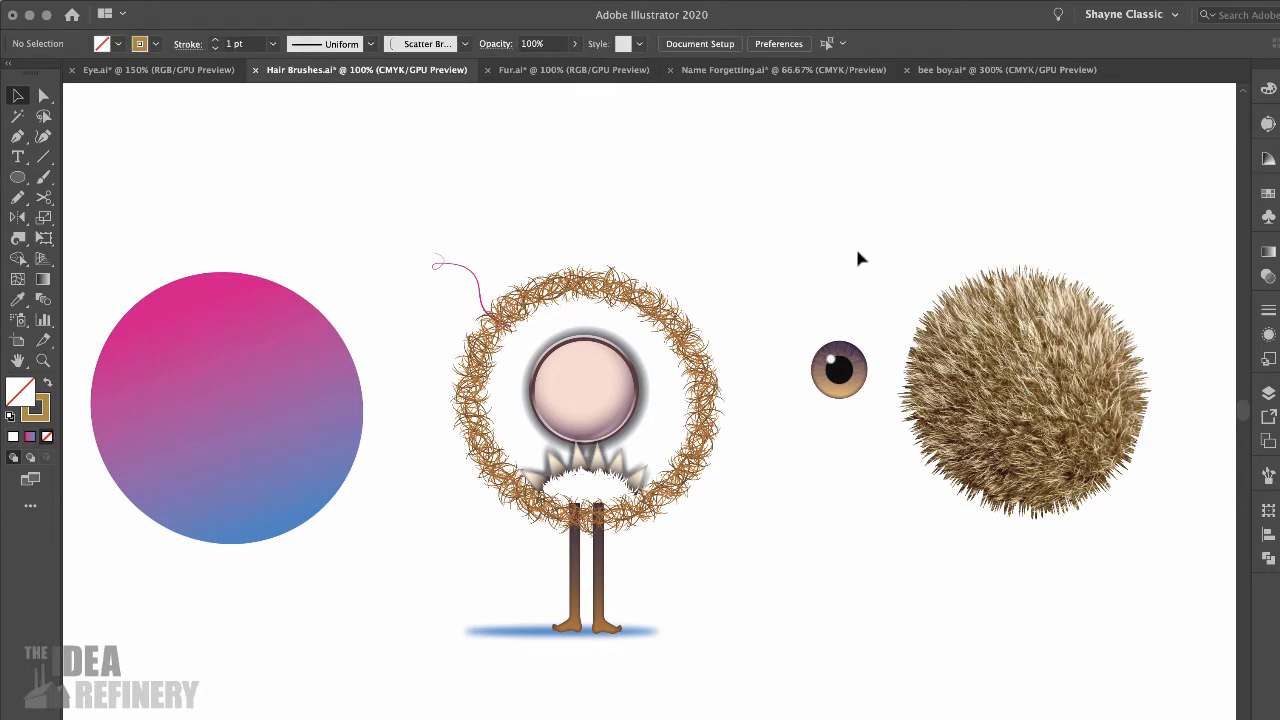
left_click(641, 309)
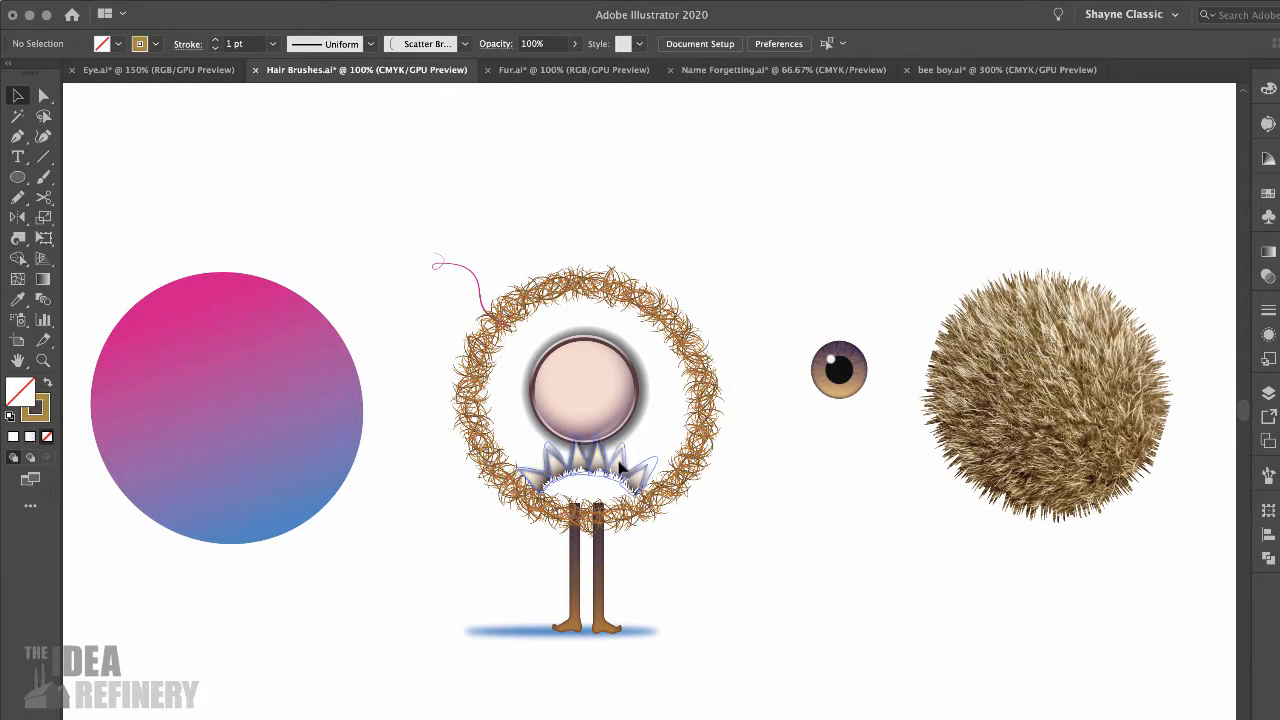
left_click(615, 468)
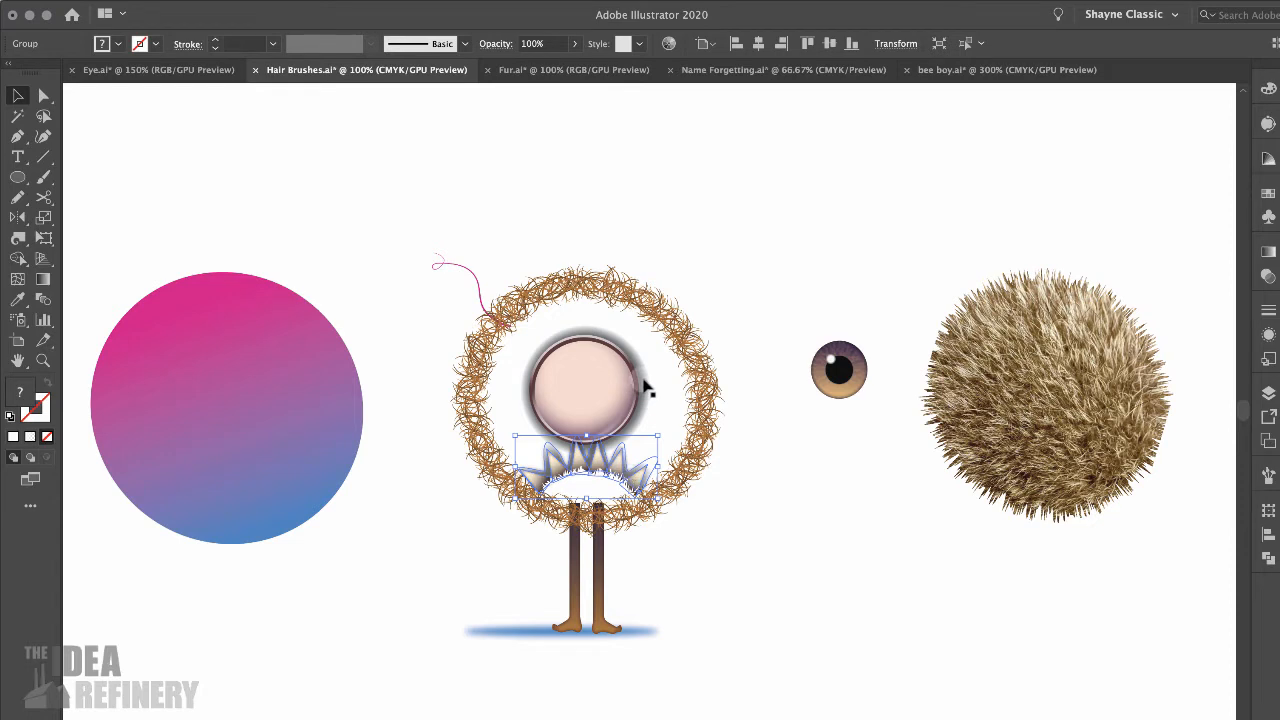
- View the example characters in Fur.ai, Name Forgetting.ai and bee boy.ai
left_click(575, 70)
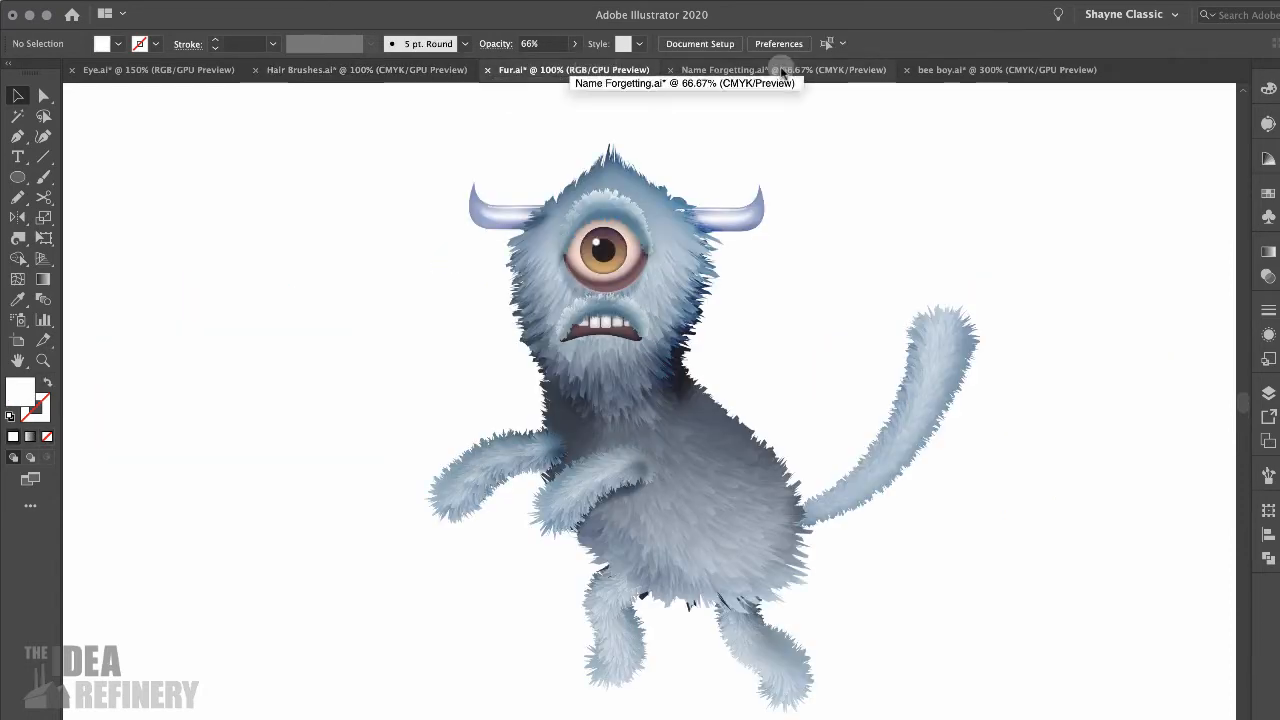
left_click(783, 70)
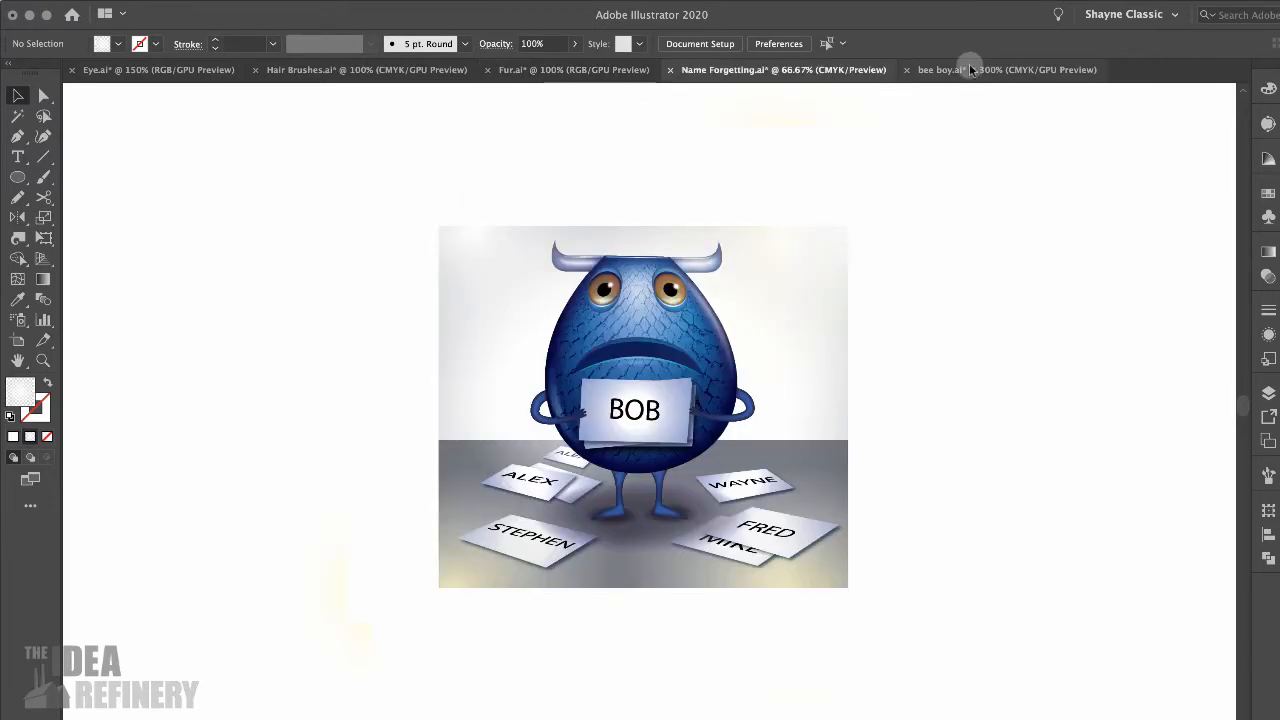
left_click(973, 70)
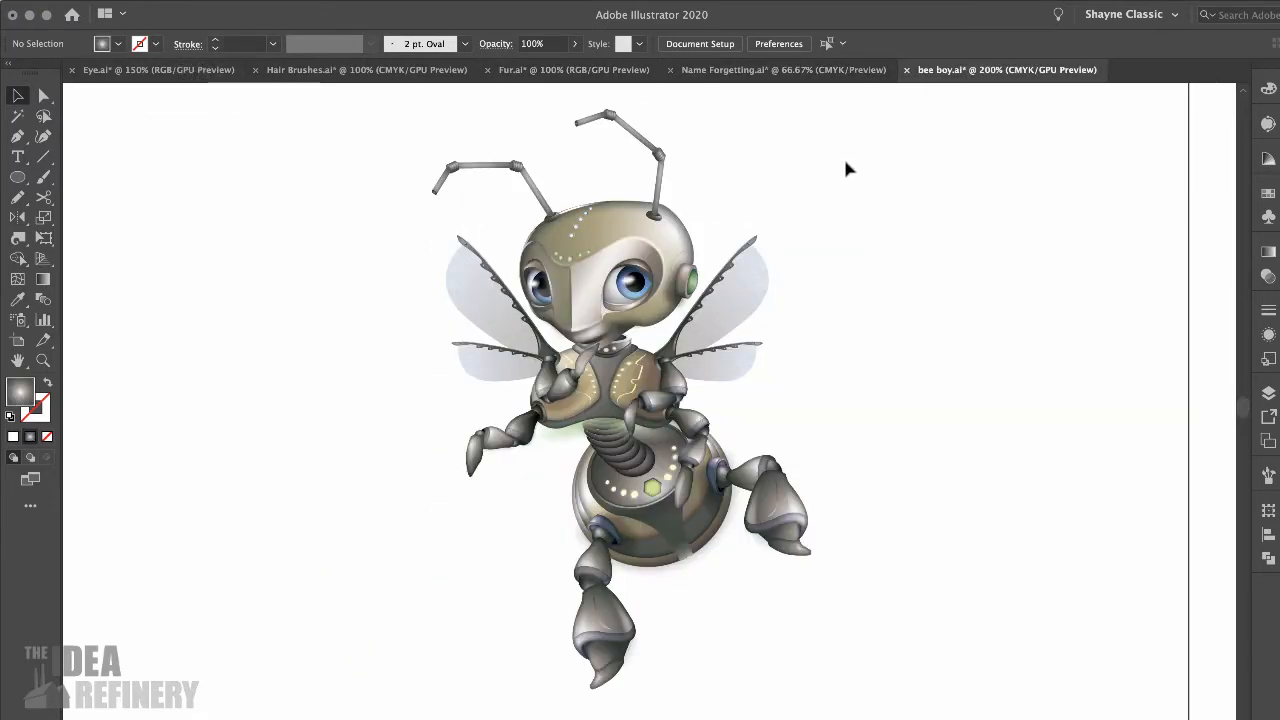
- Create a new landscape Letter document, 11 x 8.5 in, with one artboard, CMYK color and 300 ppi raster effects
left_click(128, 2)
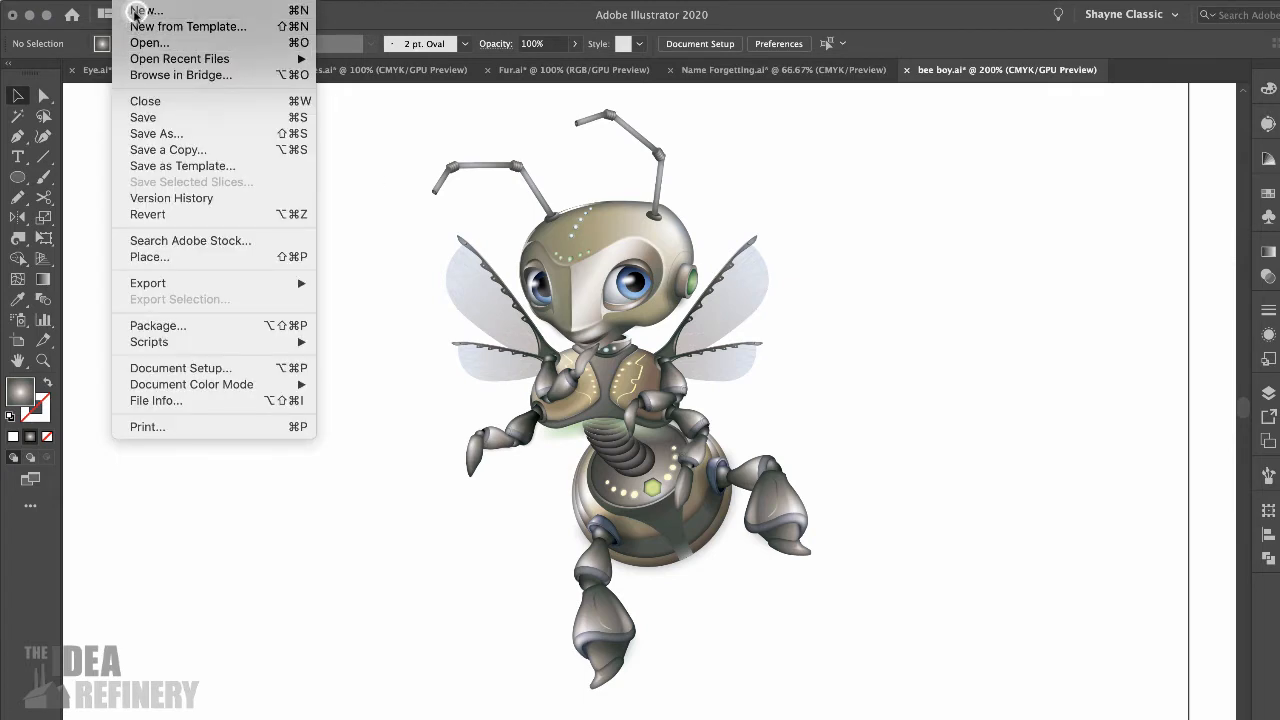
left_click(136, 14)
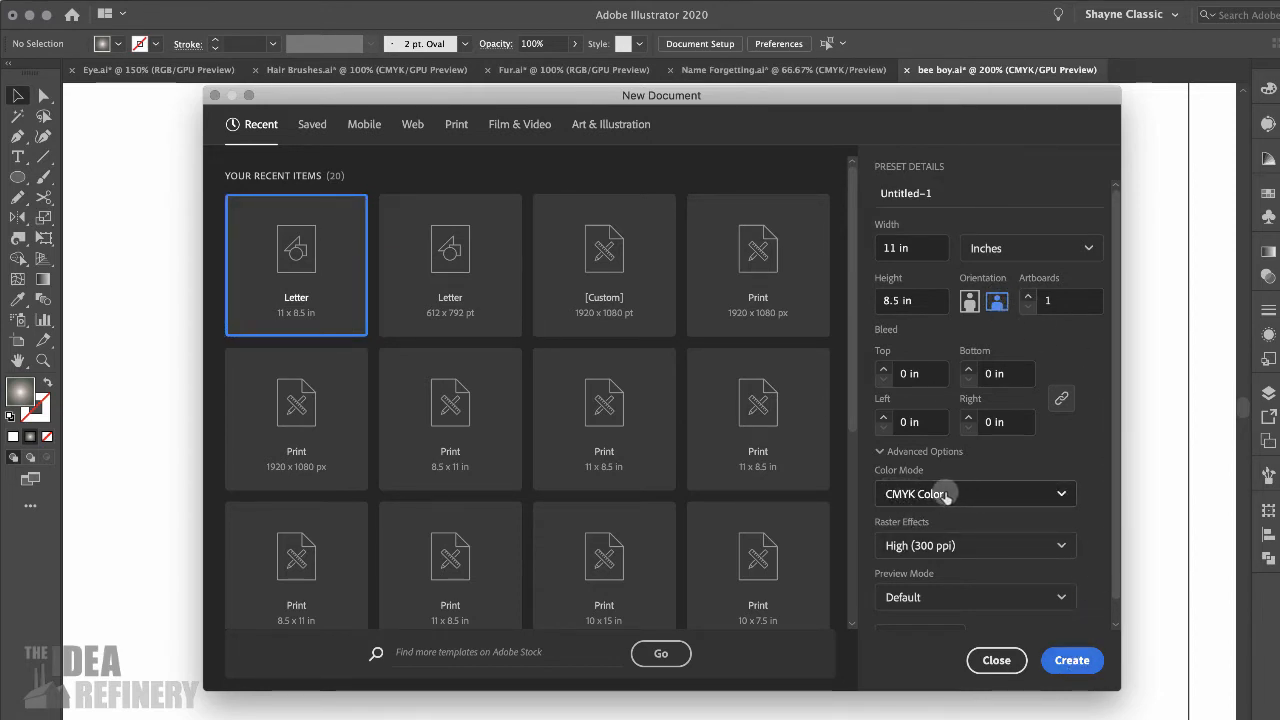
left_click(1076, 662)
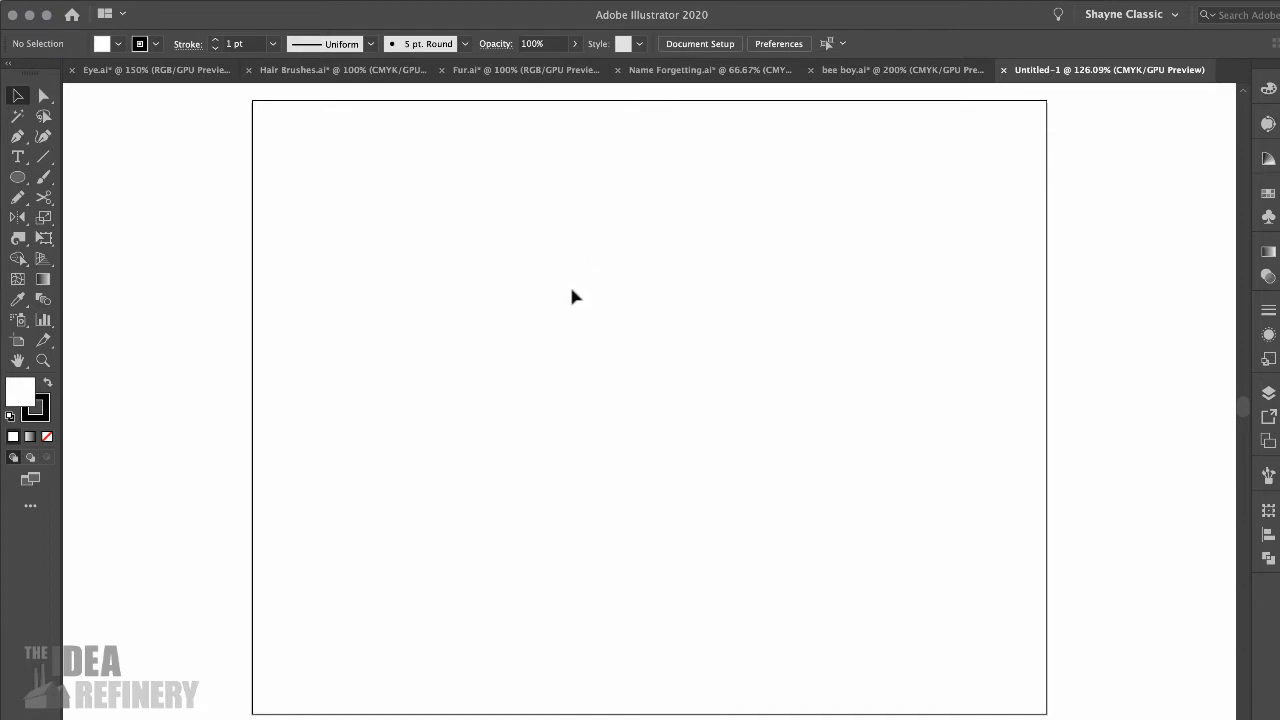
- Draw a circle near the centre of the artboard with the Ellipse tool
left_click(18, 178)
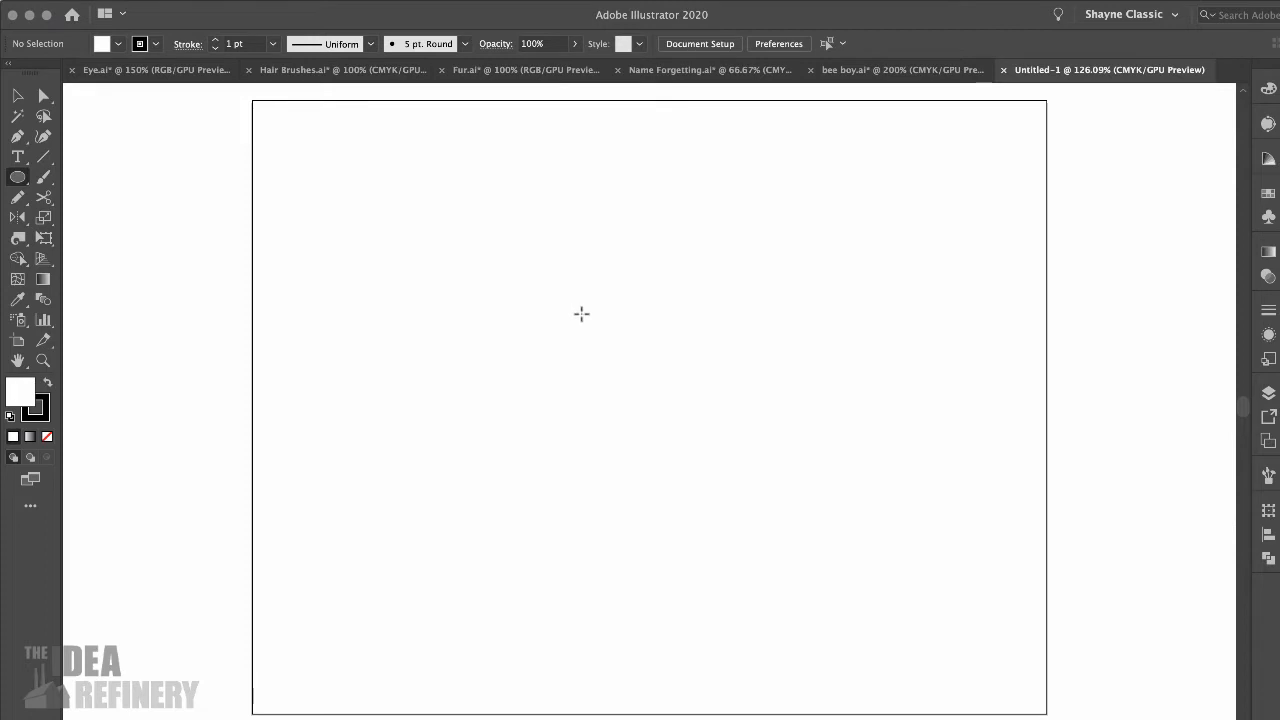
left_click_drag(582, 314, 697, 428)
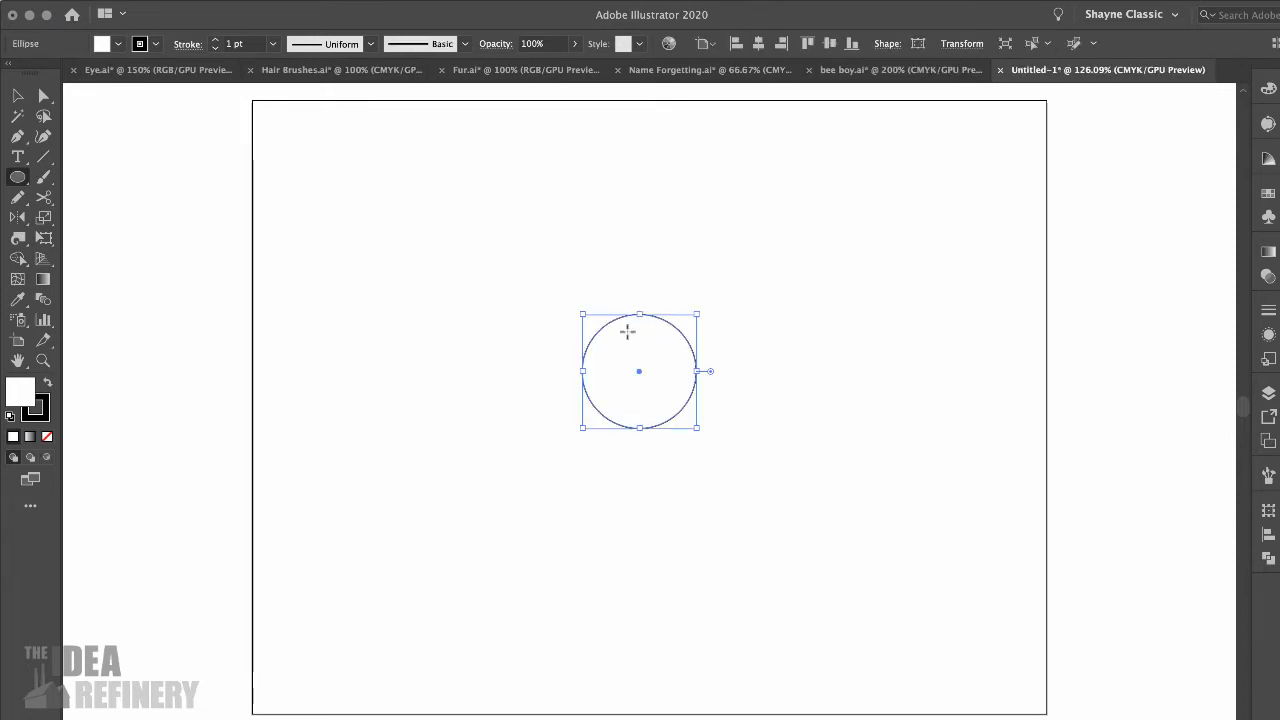
scroll(627, 331, "up", 3)
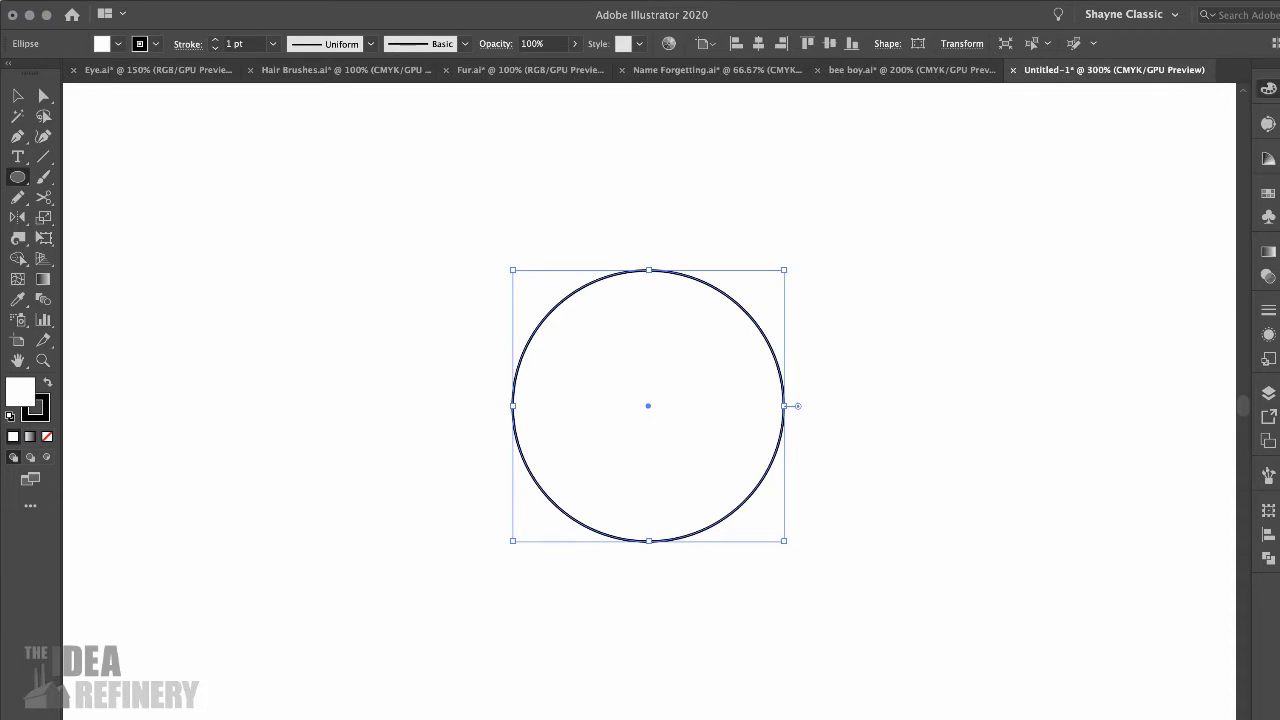
- Remove the circle's stroke and fill it with orange (C 0, M 45.1, Y 100, K 0)
key("F6")
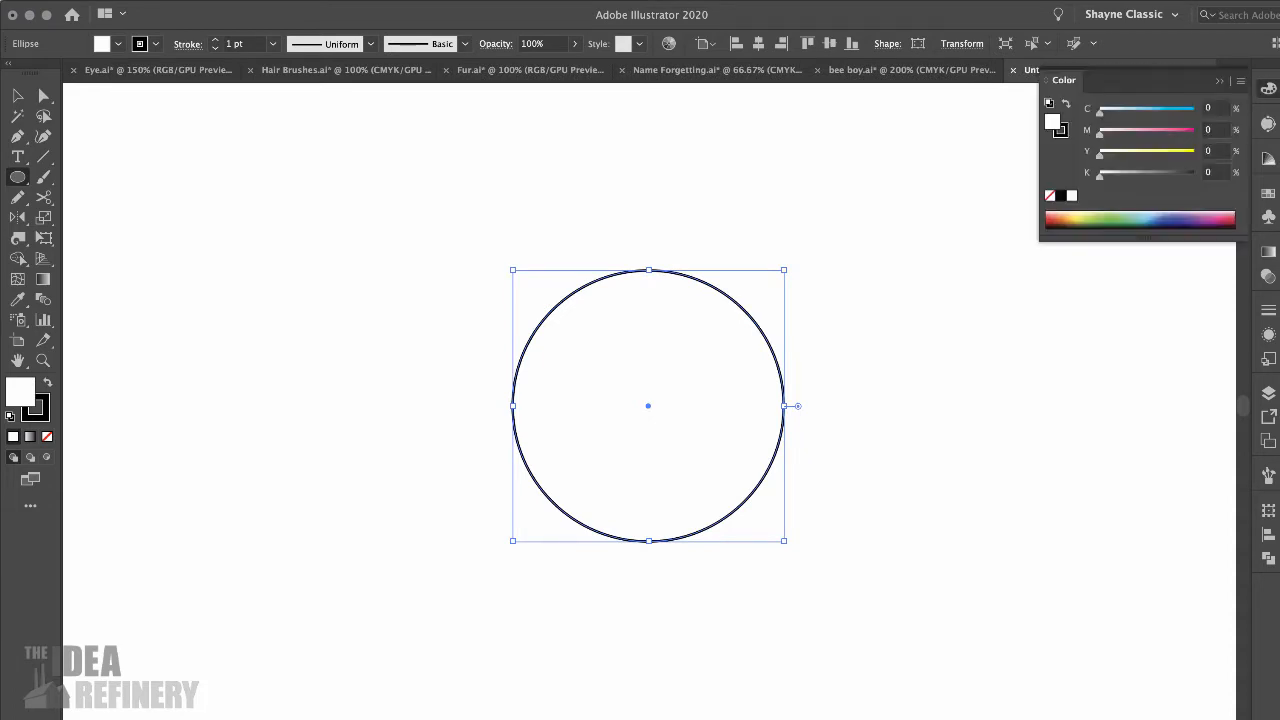
left_click(1066, 132)
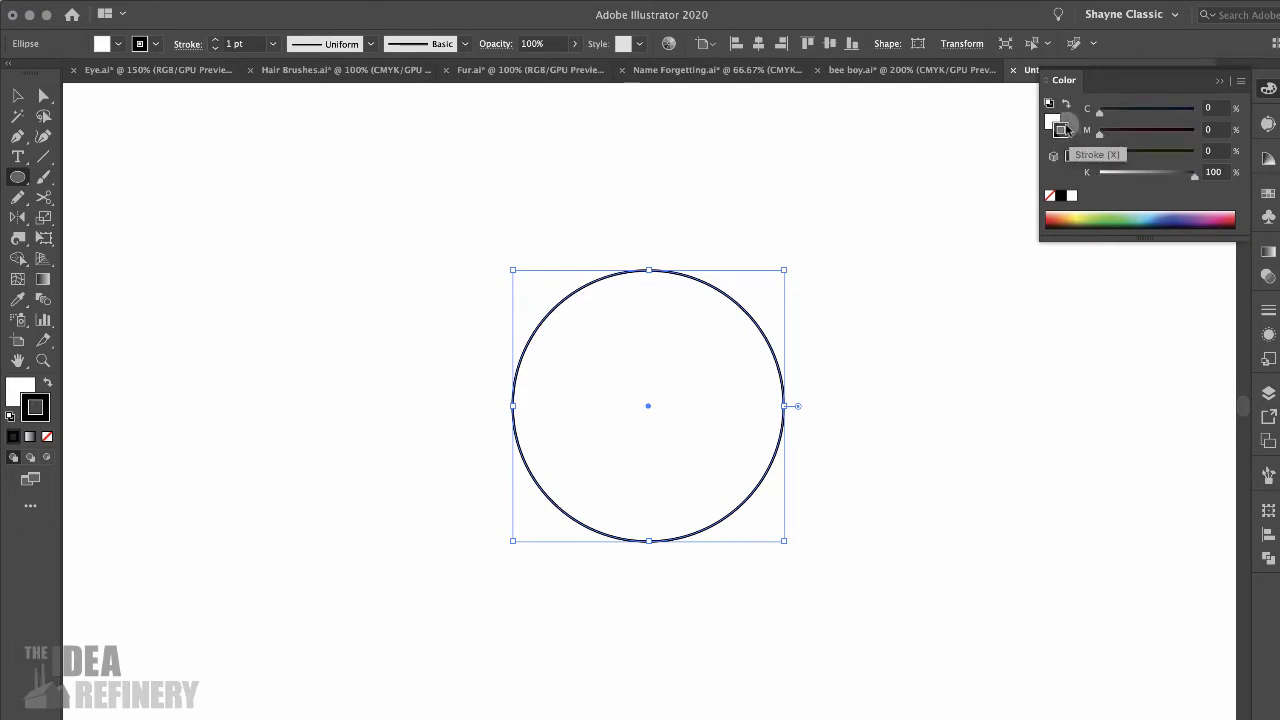
left_click(1049, 195)
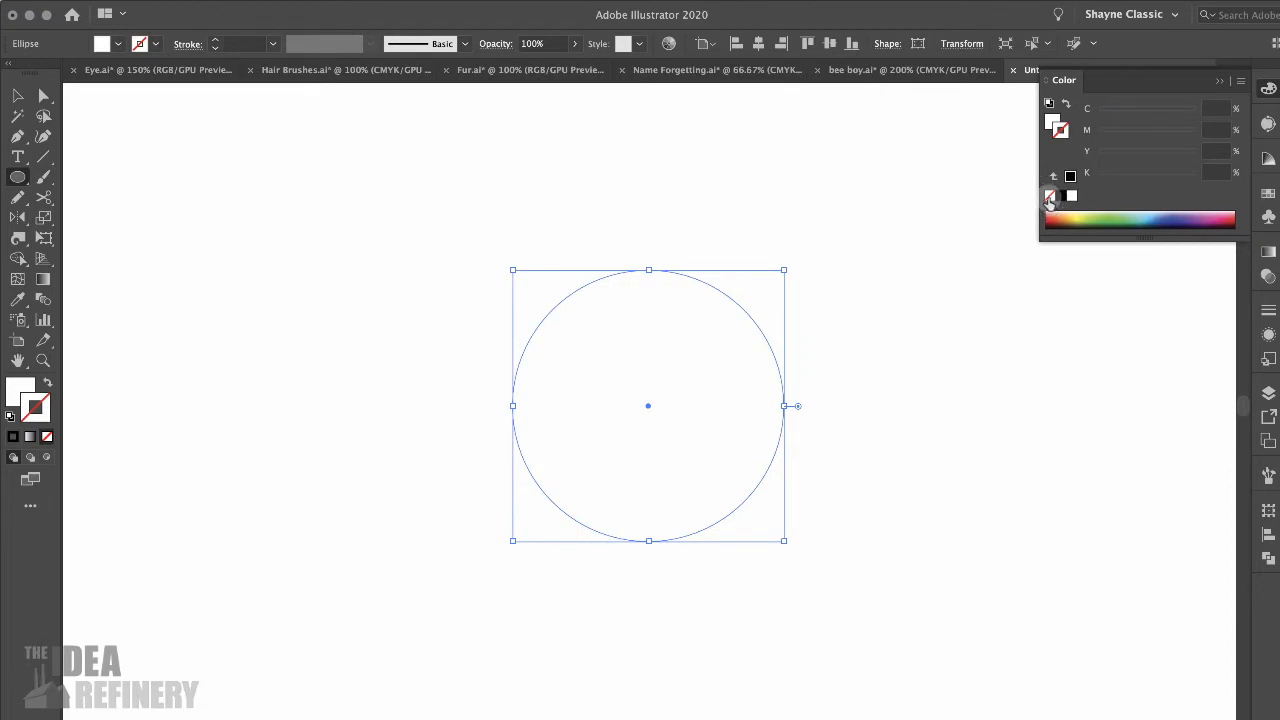
left_click(1052, 121)
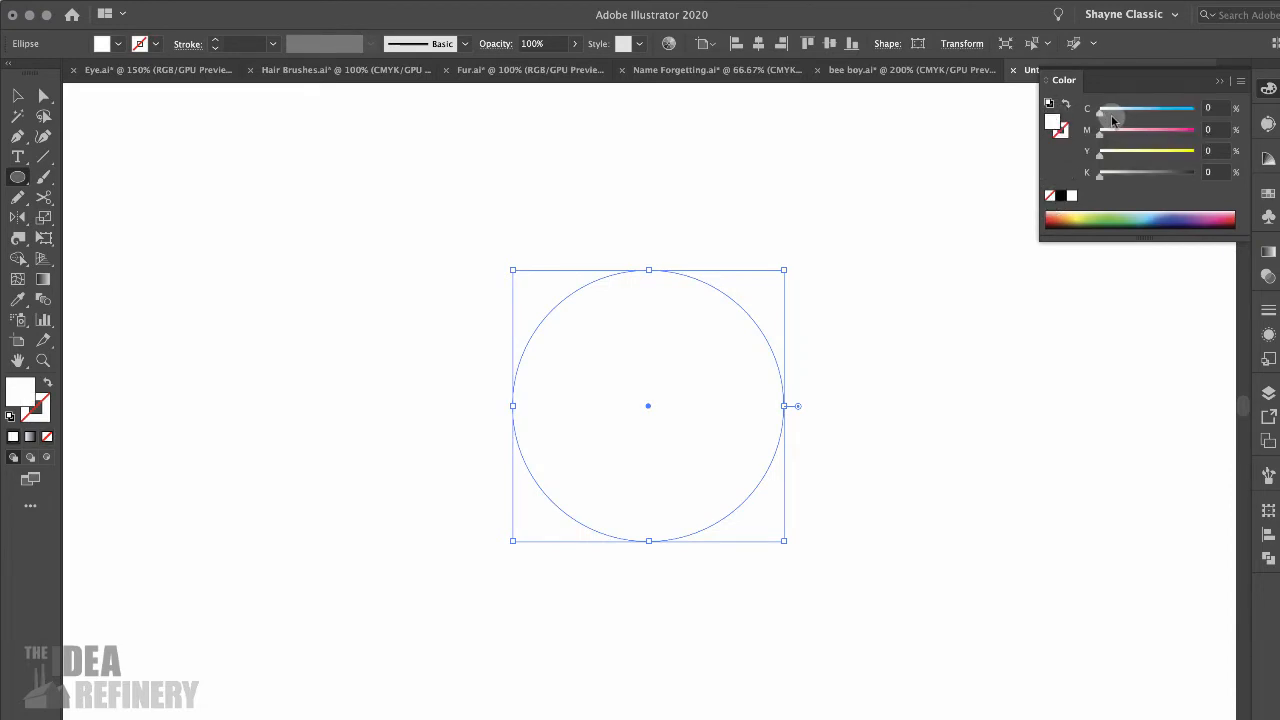
left_click(1060, 219)
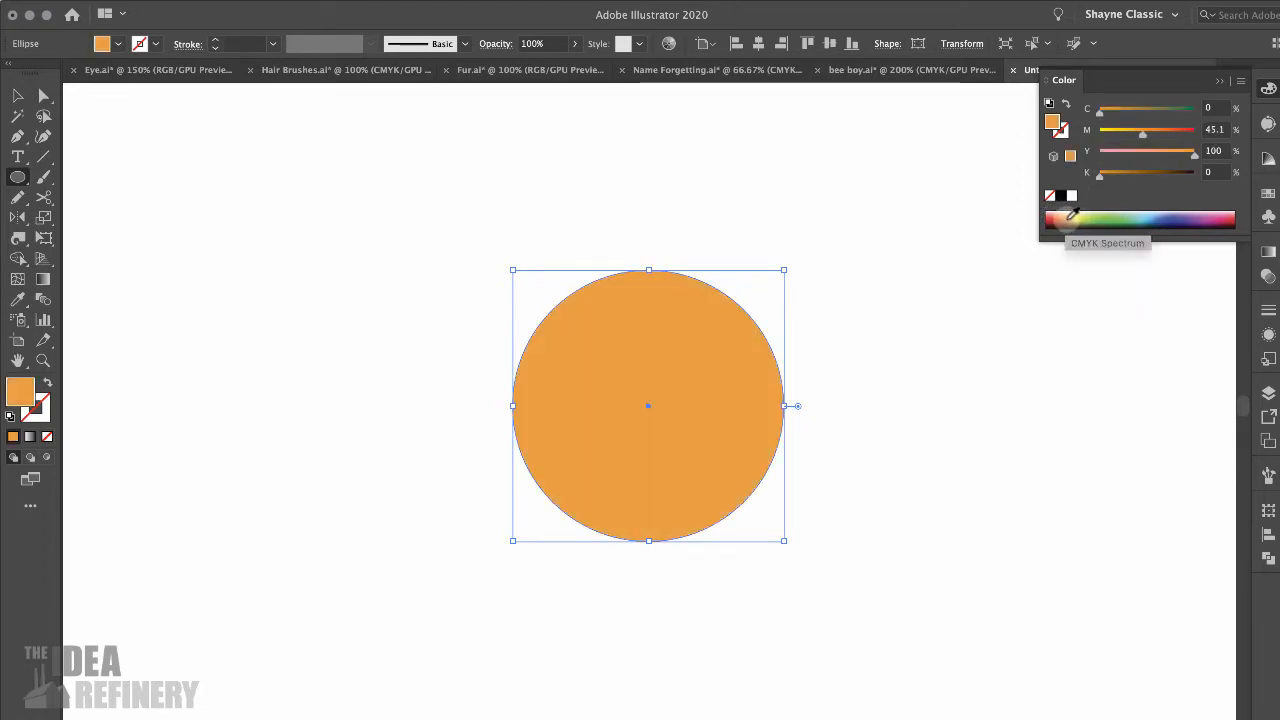
key("v")
left_click(644, 168)
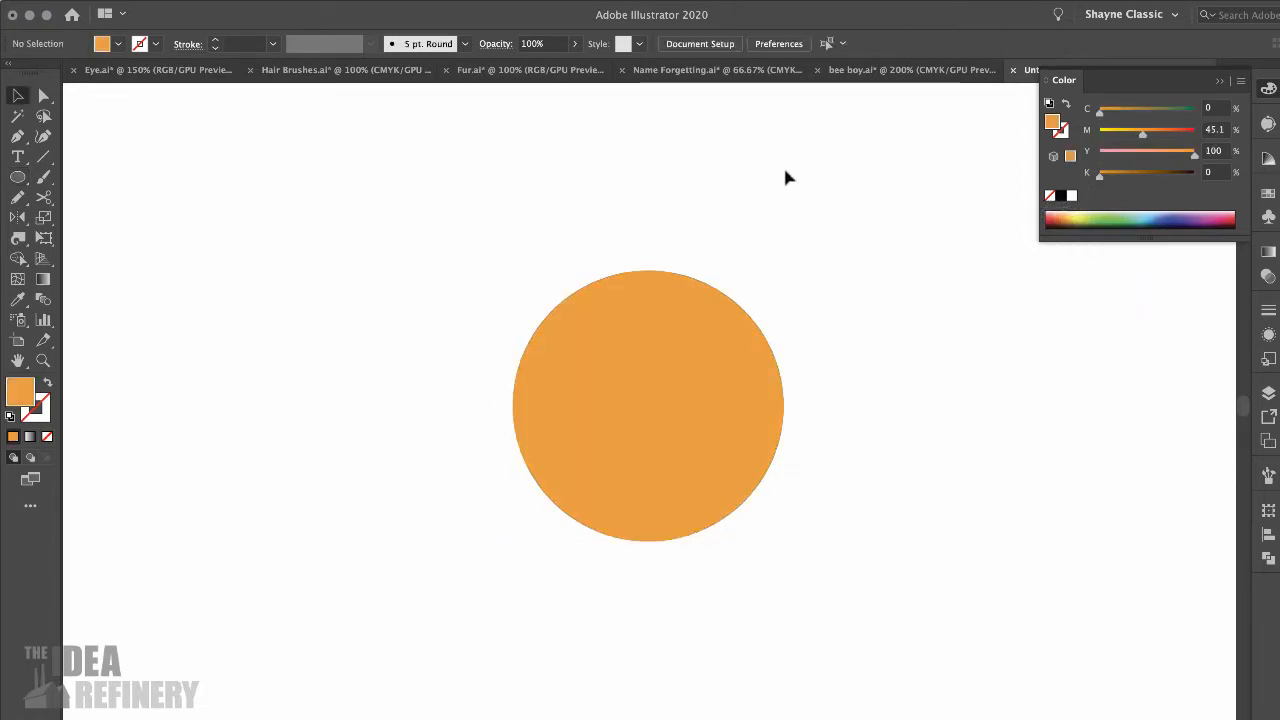
- Select the orange circle and switch to the Eye.ai document to view the eye examples and light direction diagram
left_click(706, 362)
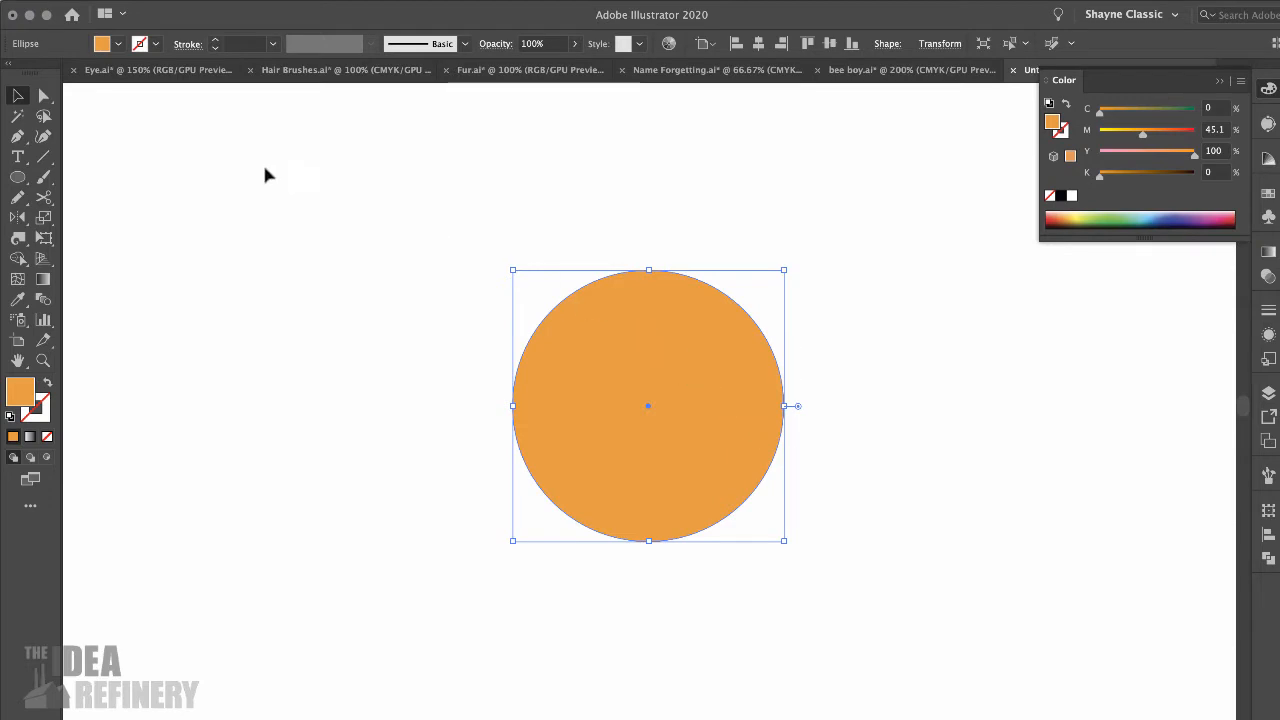
left_click(166, 74)
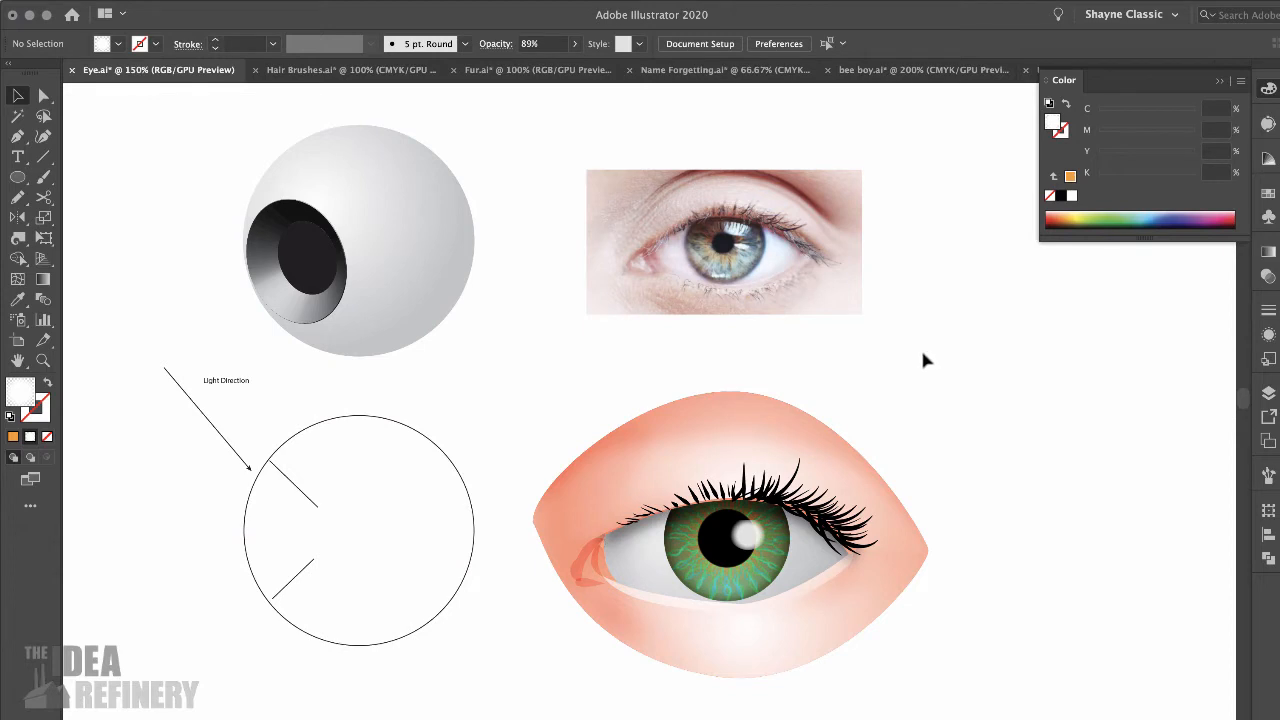
left_click(324, 294)
left_click(318, 308)
left_click(434, 352)
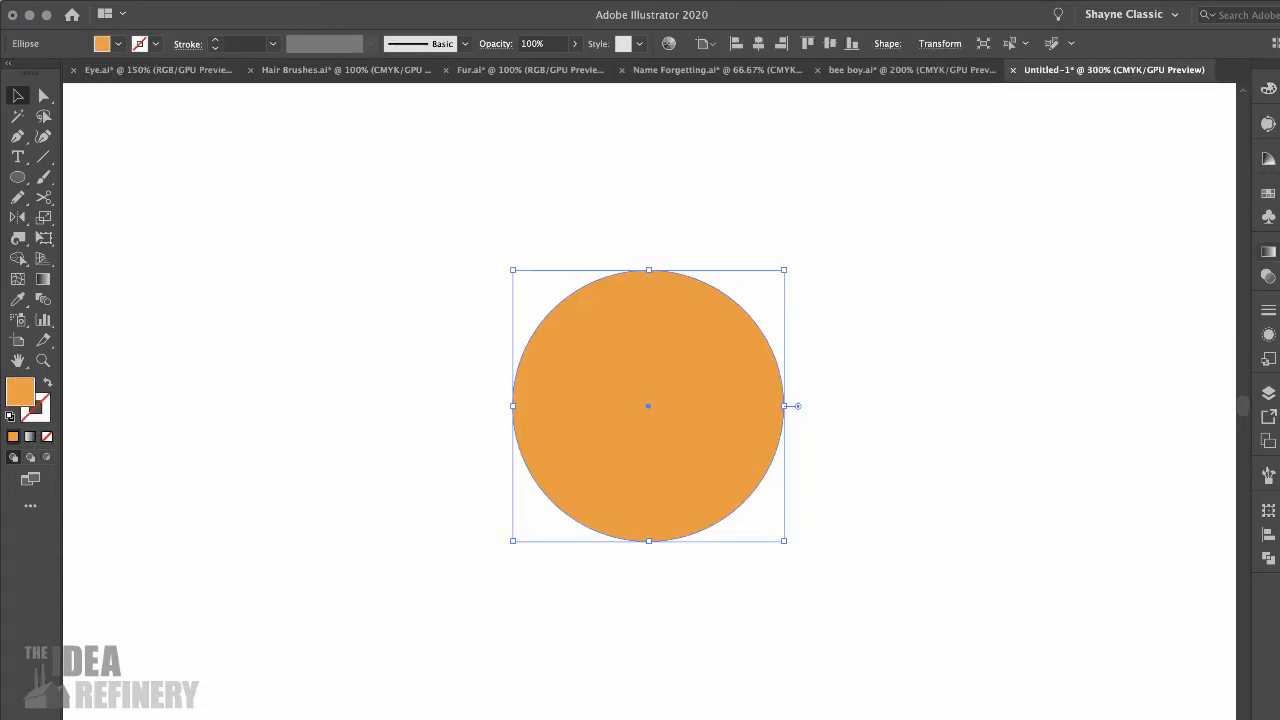
- Give the circle a linear gradient fill with orange stops at both ends, removing the black and white stops
key("super+F9")
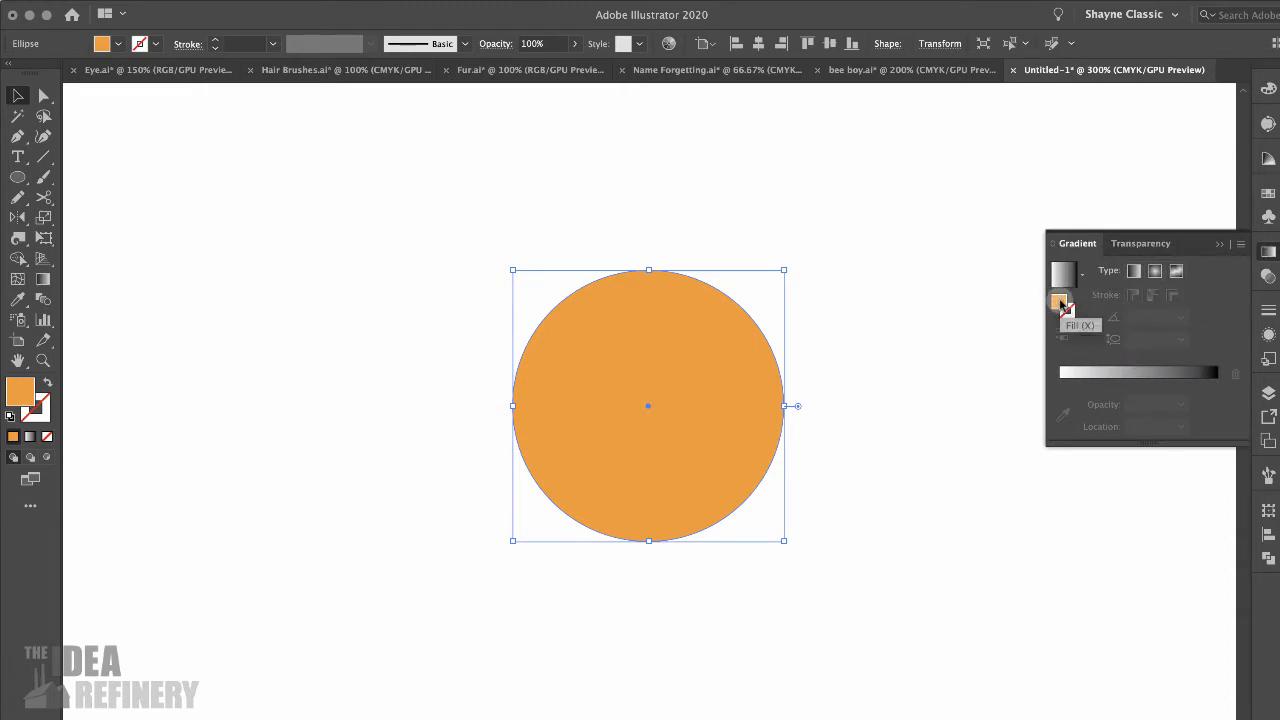
left_click(1083, 387)
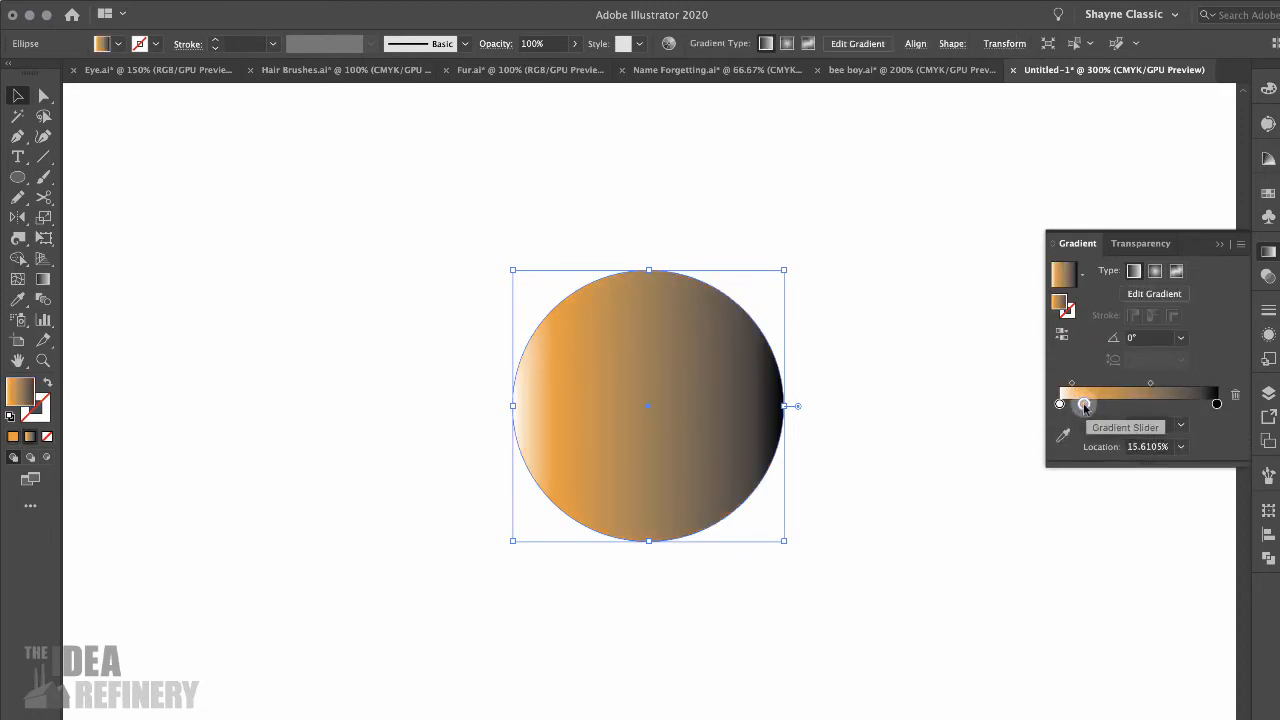
left_click_drag(1084, 406, 1180, 404)
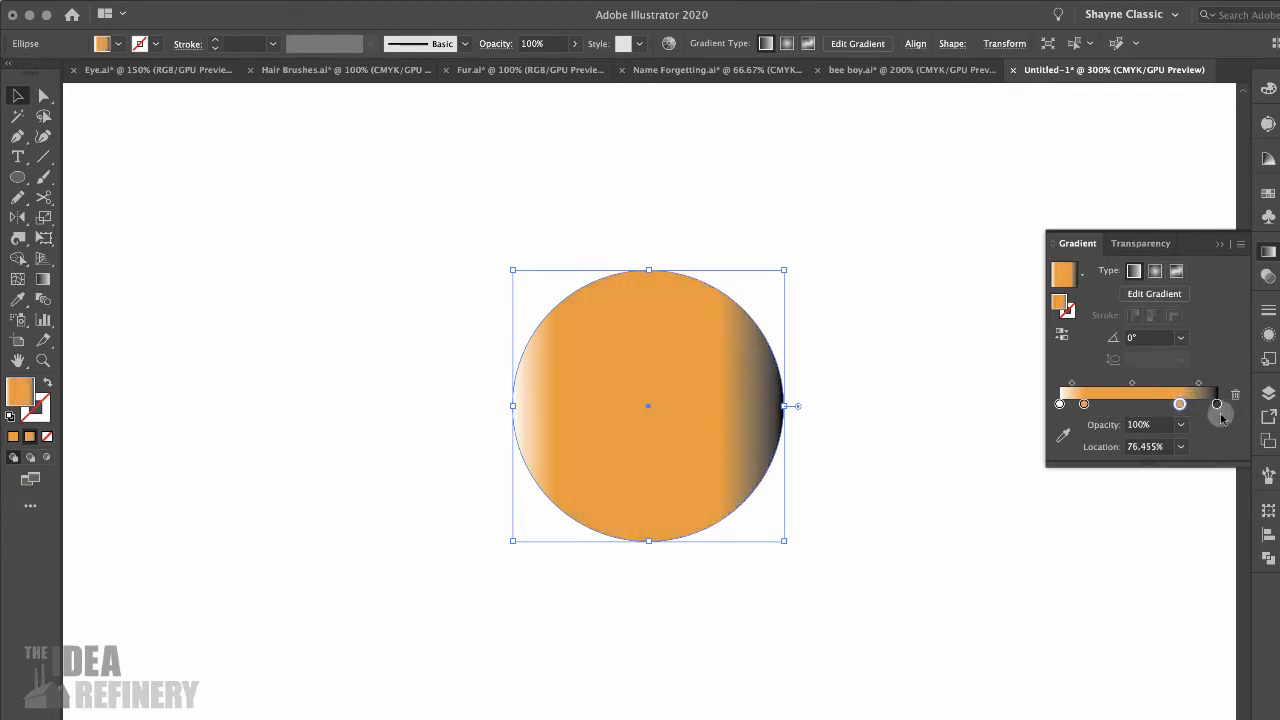
left_click_drag(1217, 404, 1217, 450)
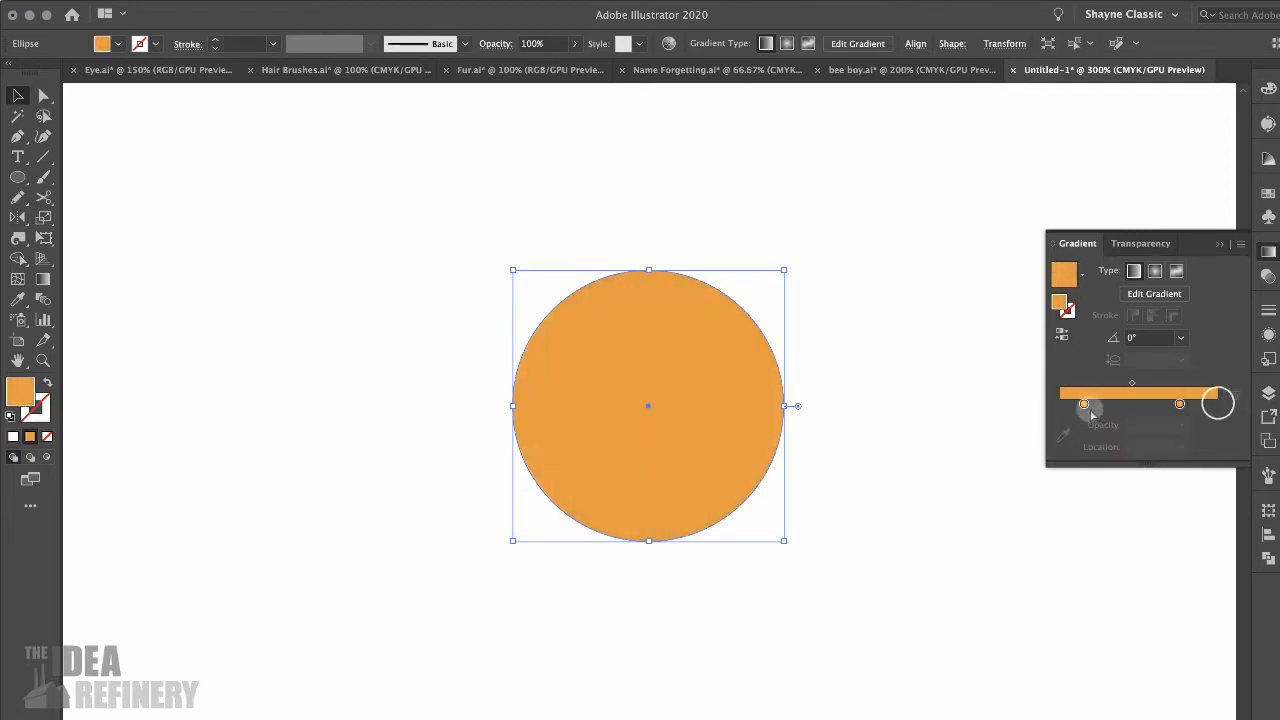
left_click_drag(1085, 404, 1060, 404)
left_click_drag(1178, 404, 1217, 404)
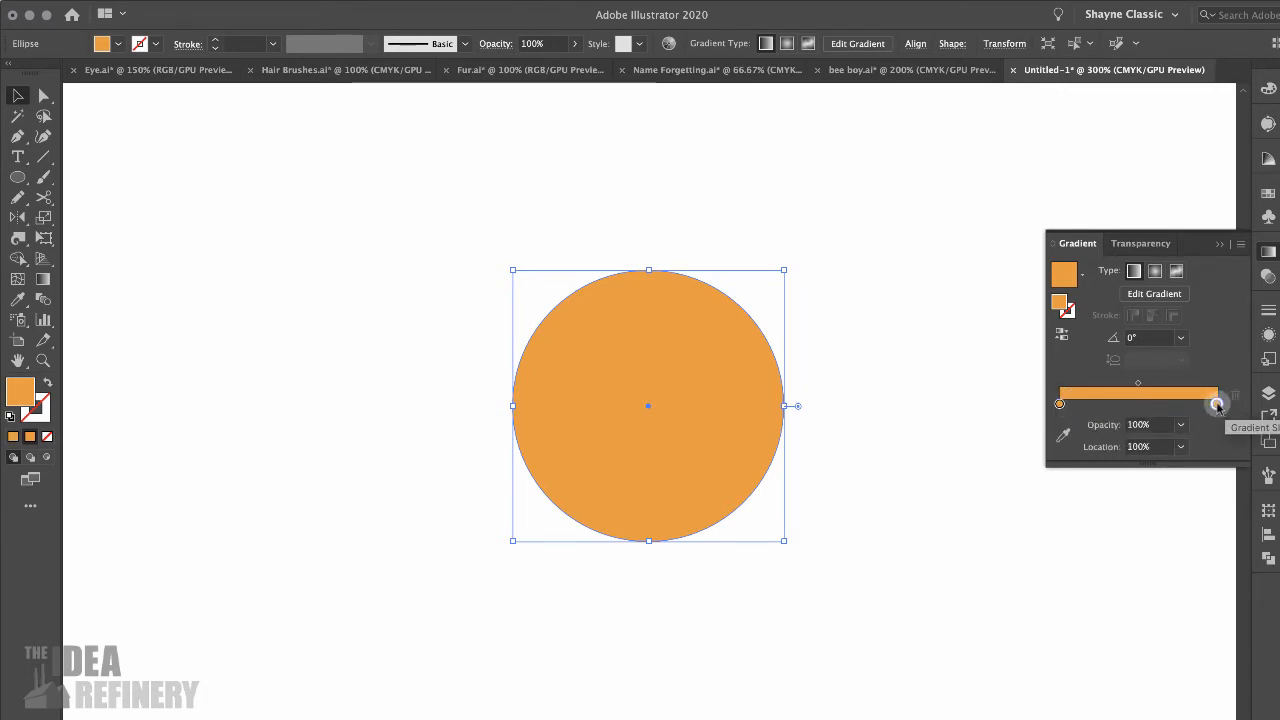
- Set the gradient's end stop at 100% location to brown (C 60, M 80, Y 100, K 0)
double_click(1217, 402)
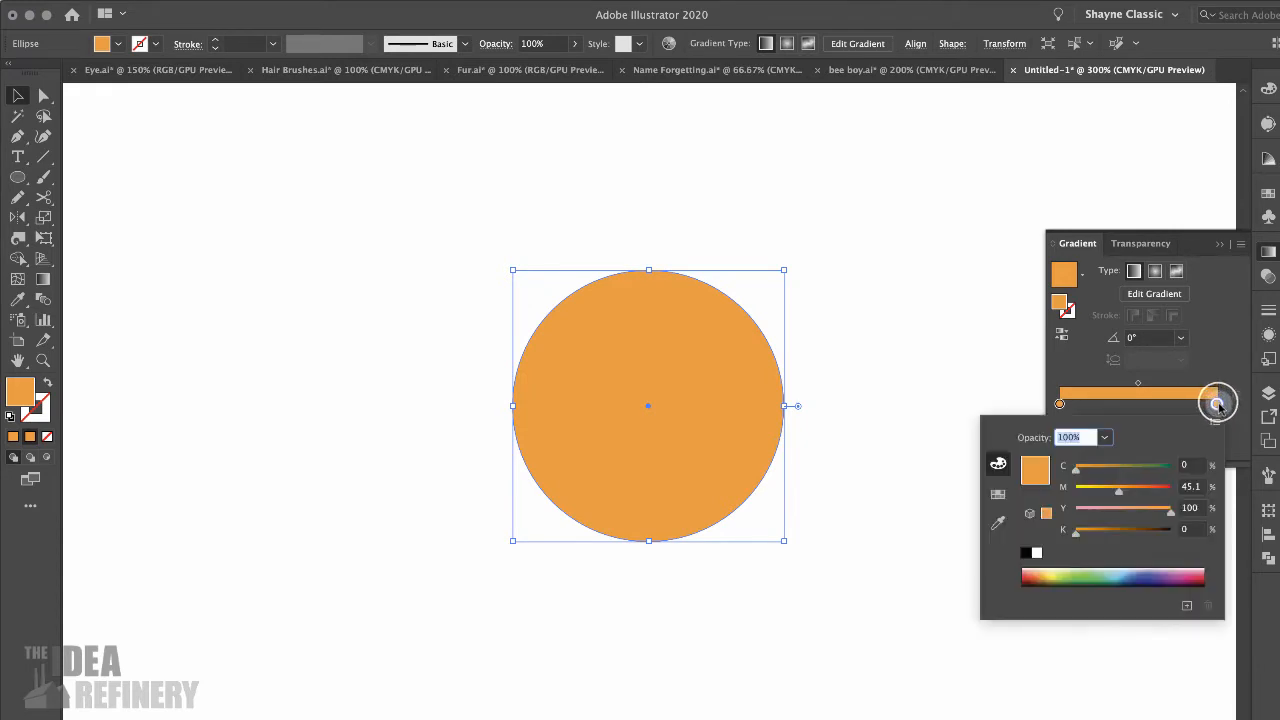
left_click_drag(1077, 470, 1120, 468)
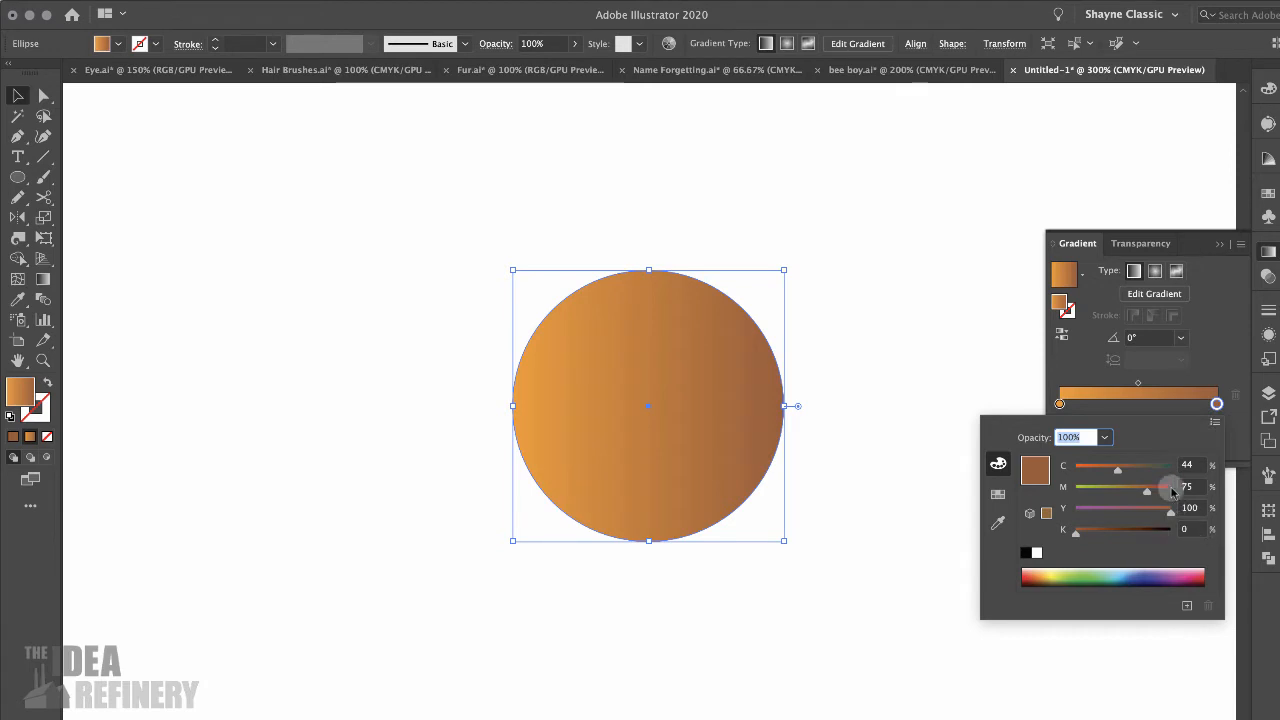
mouse_move(1117, 469)
left_mouse_down()
mouse_move(1159, 493)
mouse_move(1133, 469)
left_mouse_up()
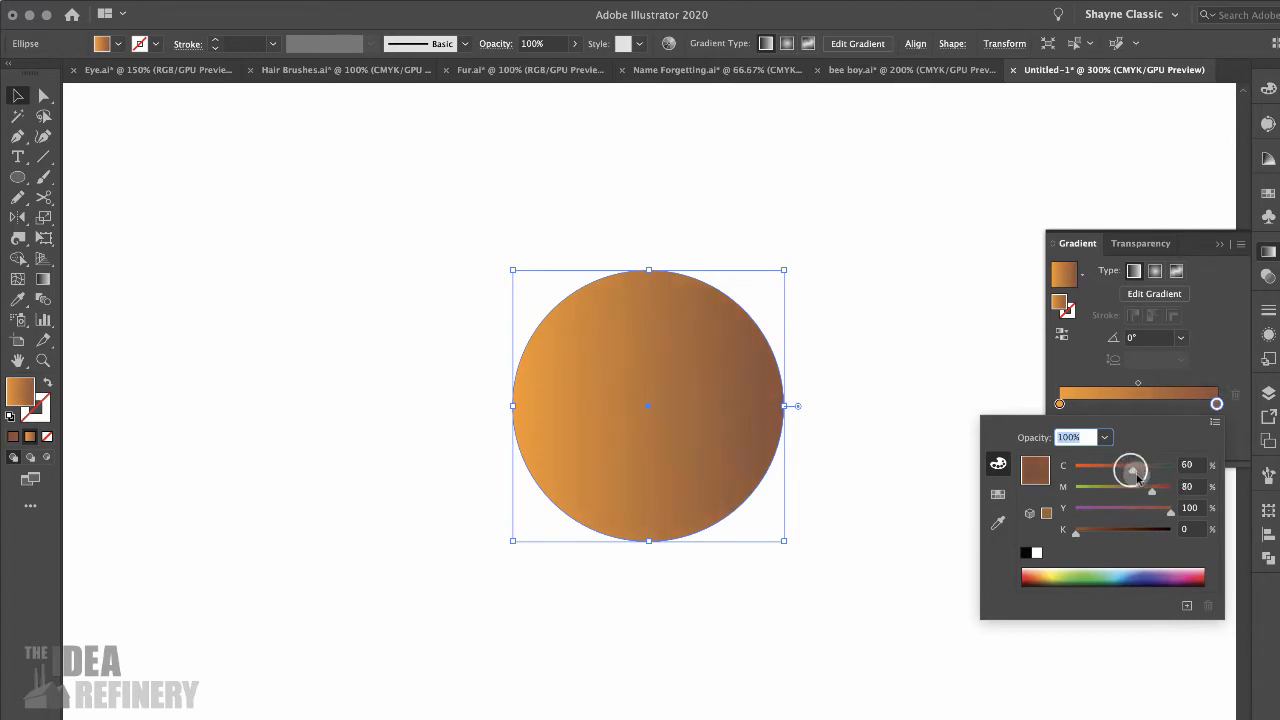
left_click(817, 389)
left_click(709, 409)
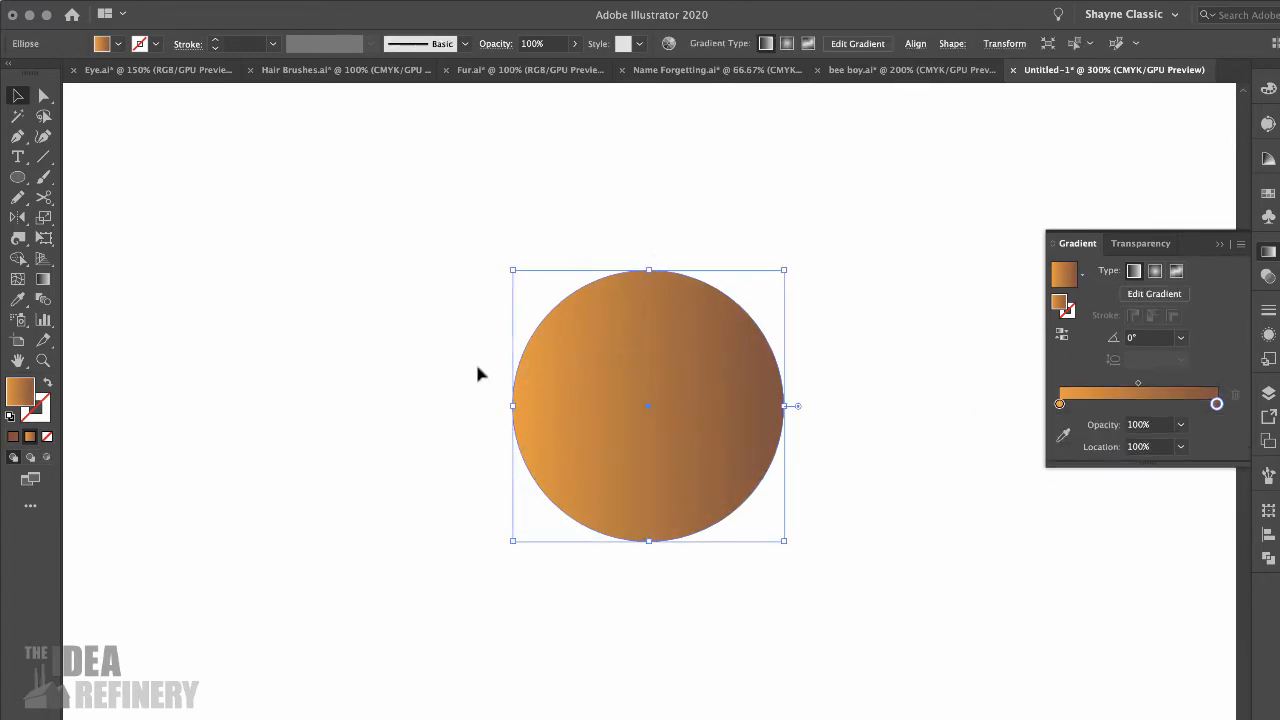
- Redirect the circle's gradient vertically with the Gradient tool, running at 90° from orange at the base to brown at the top
left_click(44, 279)
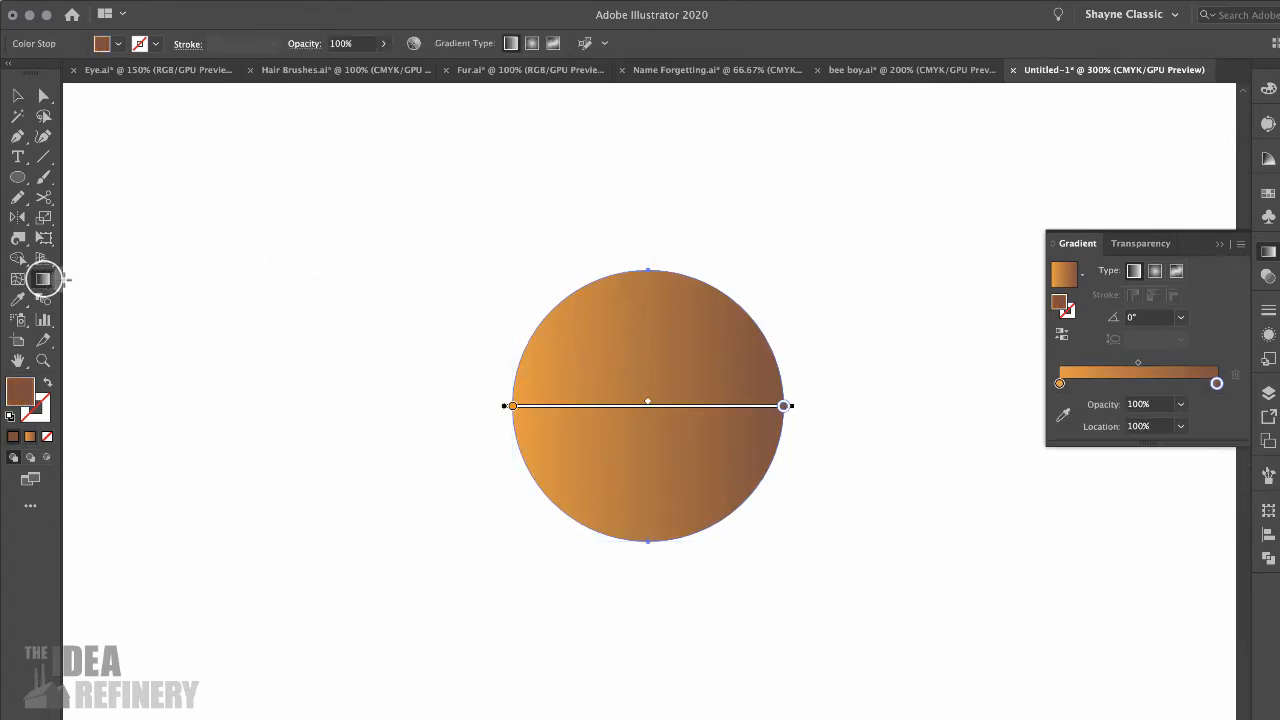
left_click_drag(648, 540, 649, 271)
key("v")
left_click(700, 385)
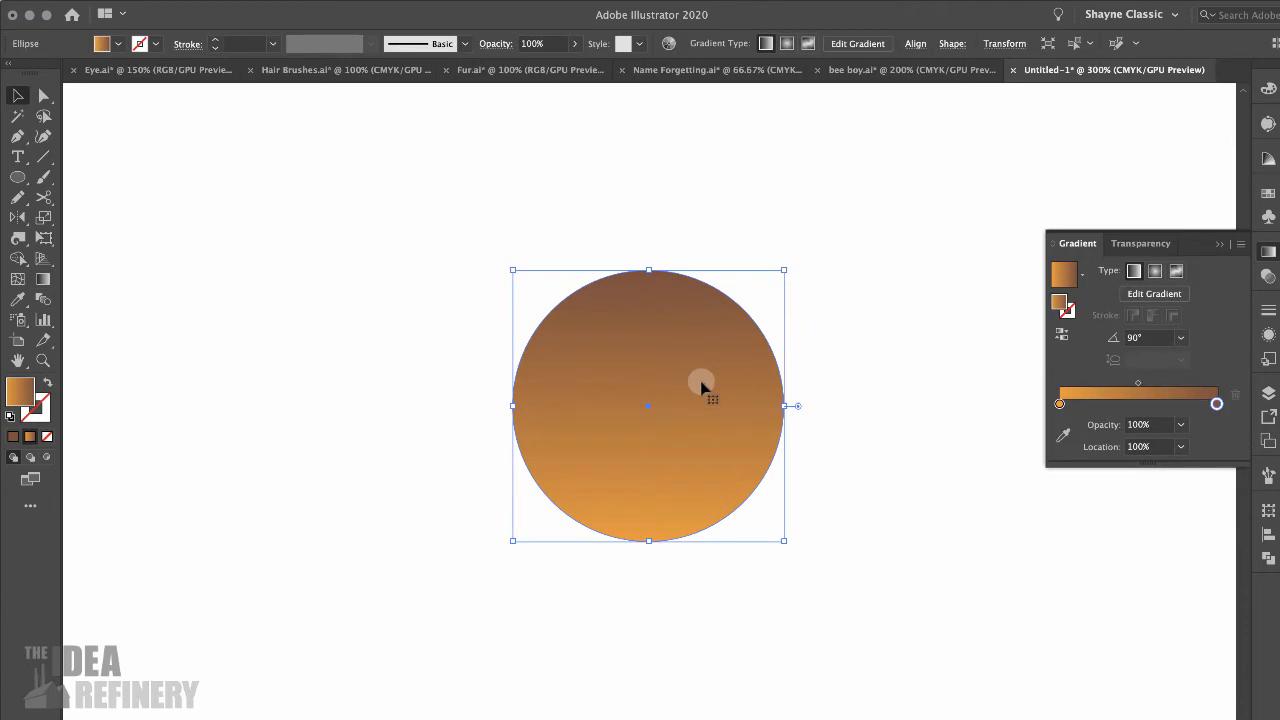
- Check the shading of the eye examples in the Eye.ai document and return to the Untitled-1 document
left_click(145, 71)
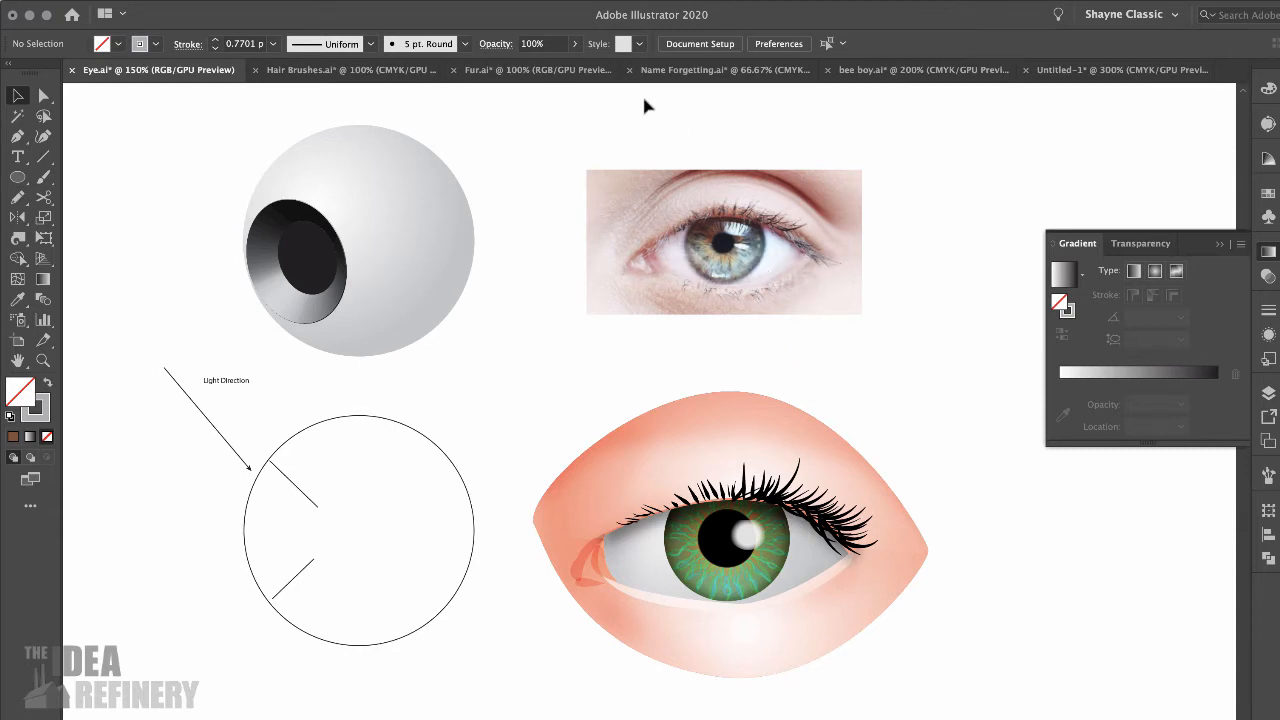
left_click(1160, 70)
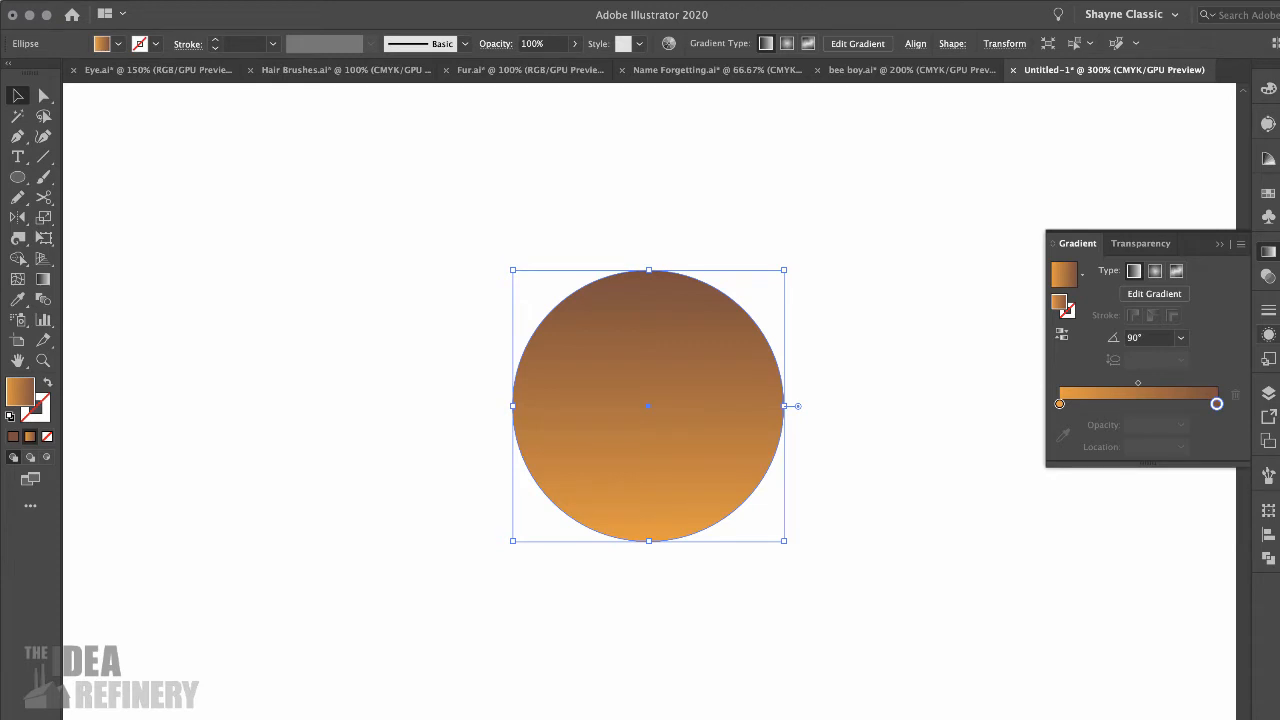
- Start a Stylize Inner Glow effect on the circle's gradient fill, keeping the circle in view for the preview
left_click(1268, 334)
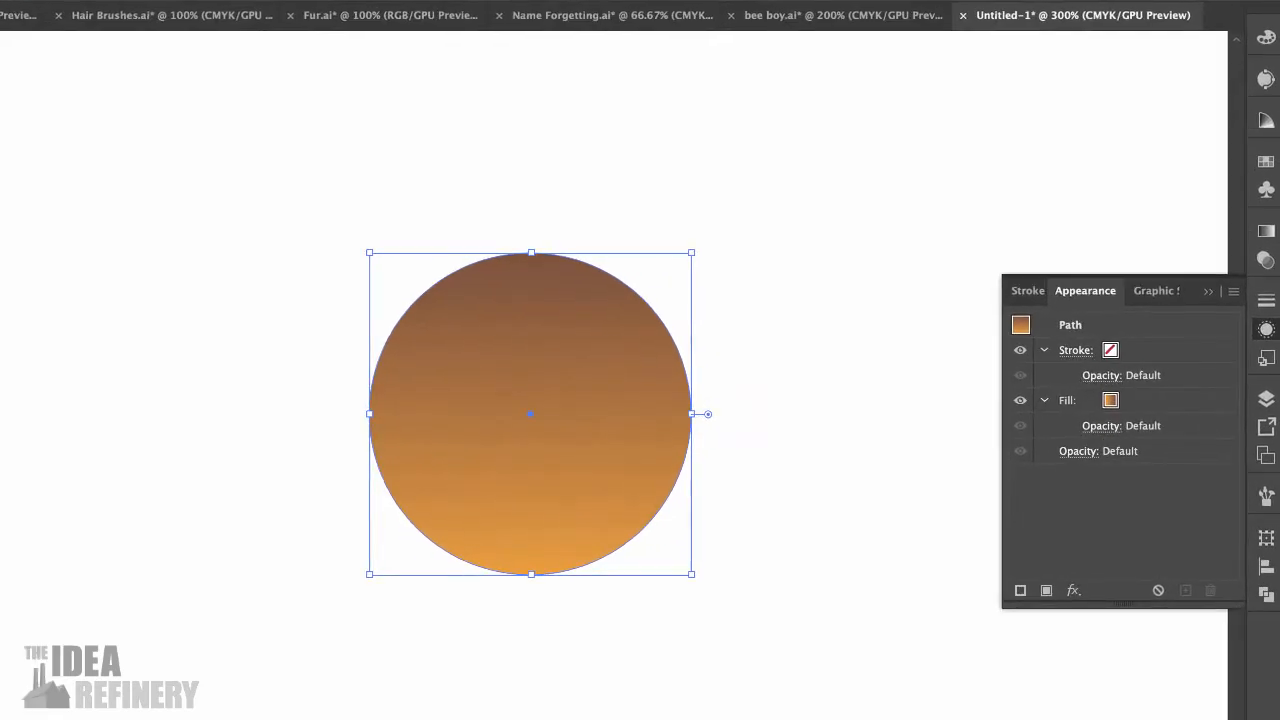
left_click(1160, 400)
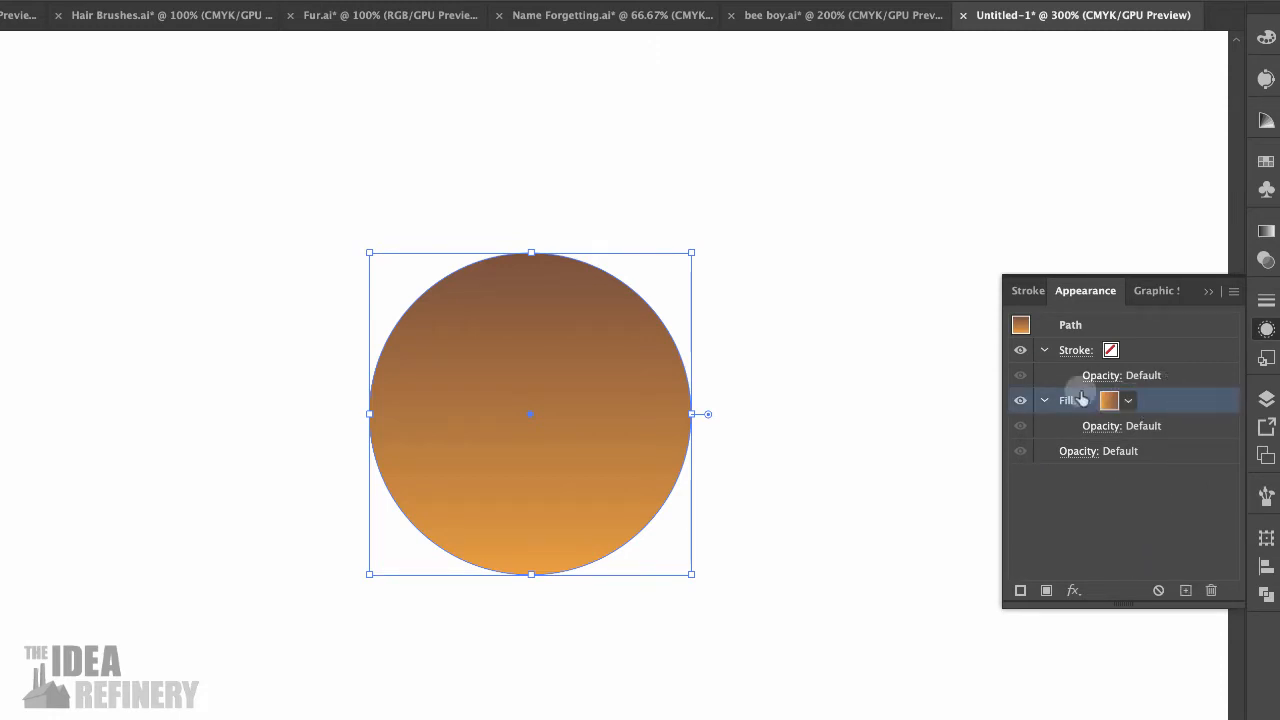
left_click(1072, 590)
mouse_move(1118, 579)
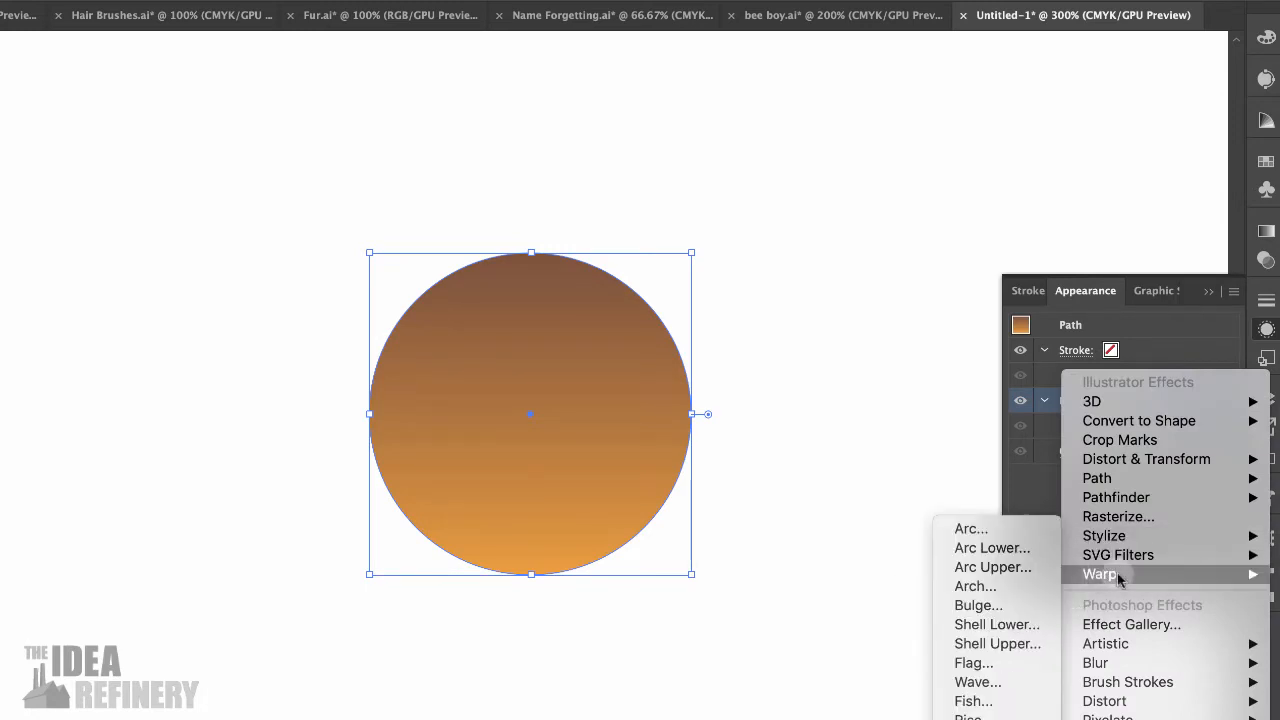
left_click(1122, 537)
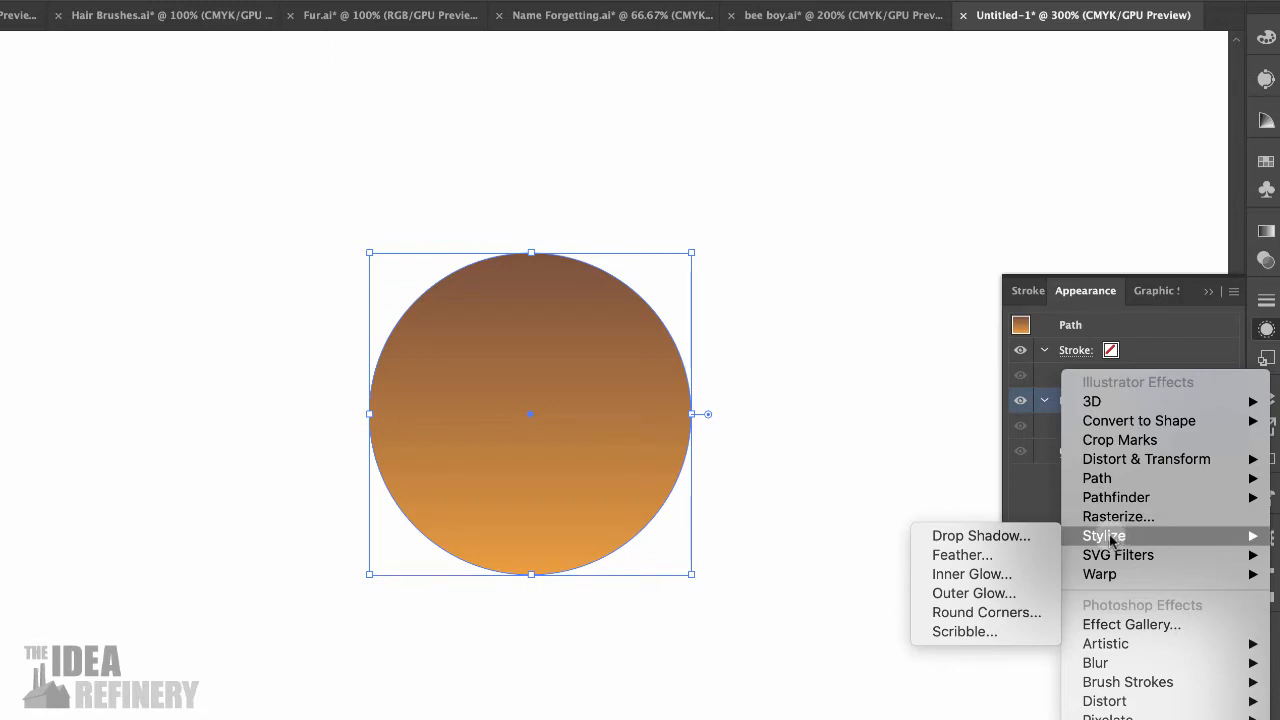
left_click(985, 580)
left_click_drag(866, 183, 940, 157)
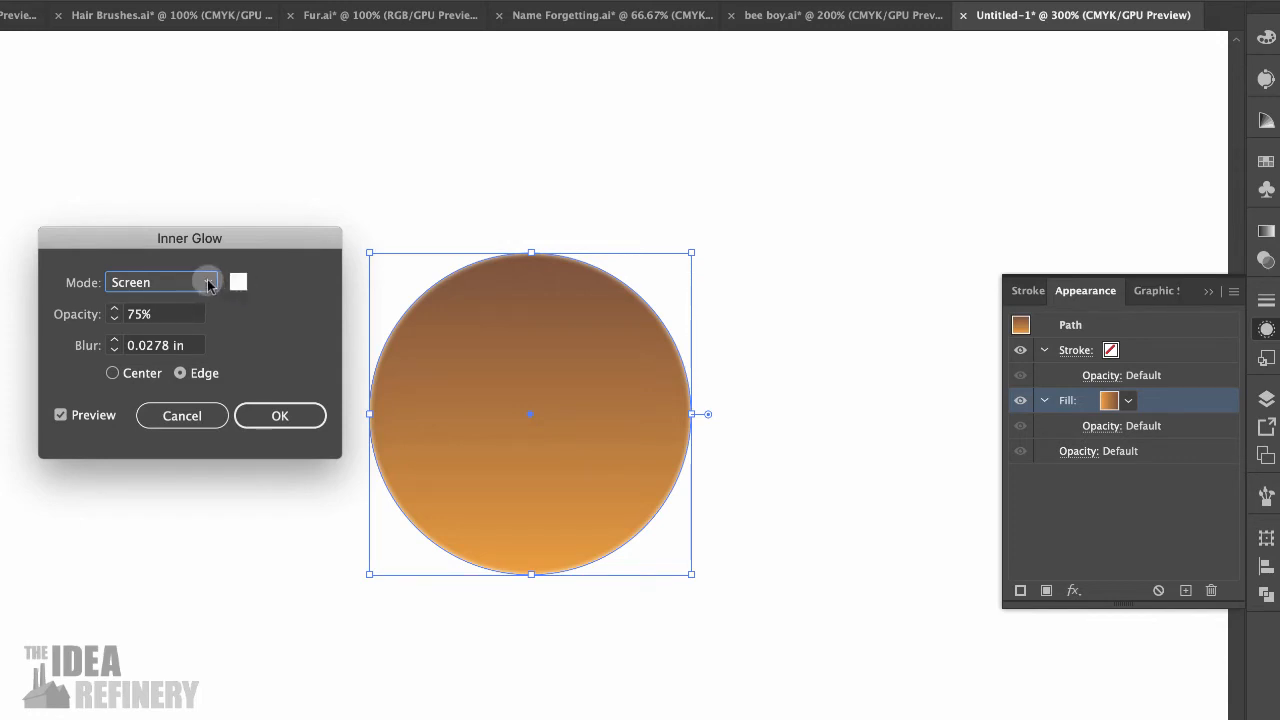
- Set the inner glow's blending mode to Multiply and its color to dark red
left_click(209, 285)
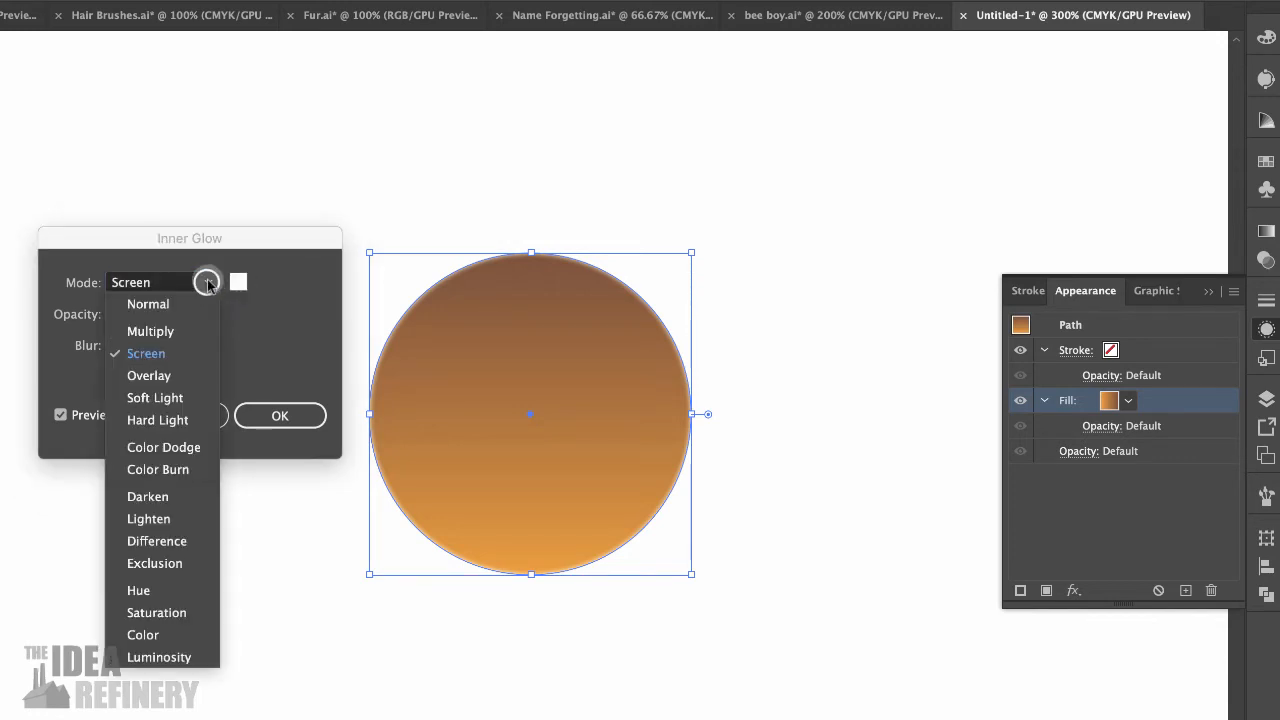
left_click(150, 331)
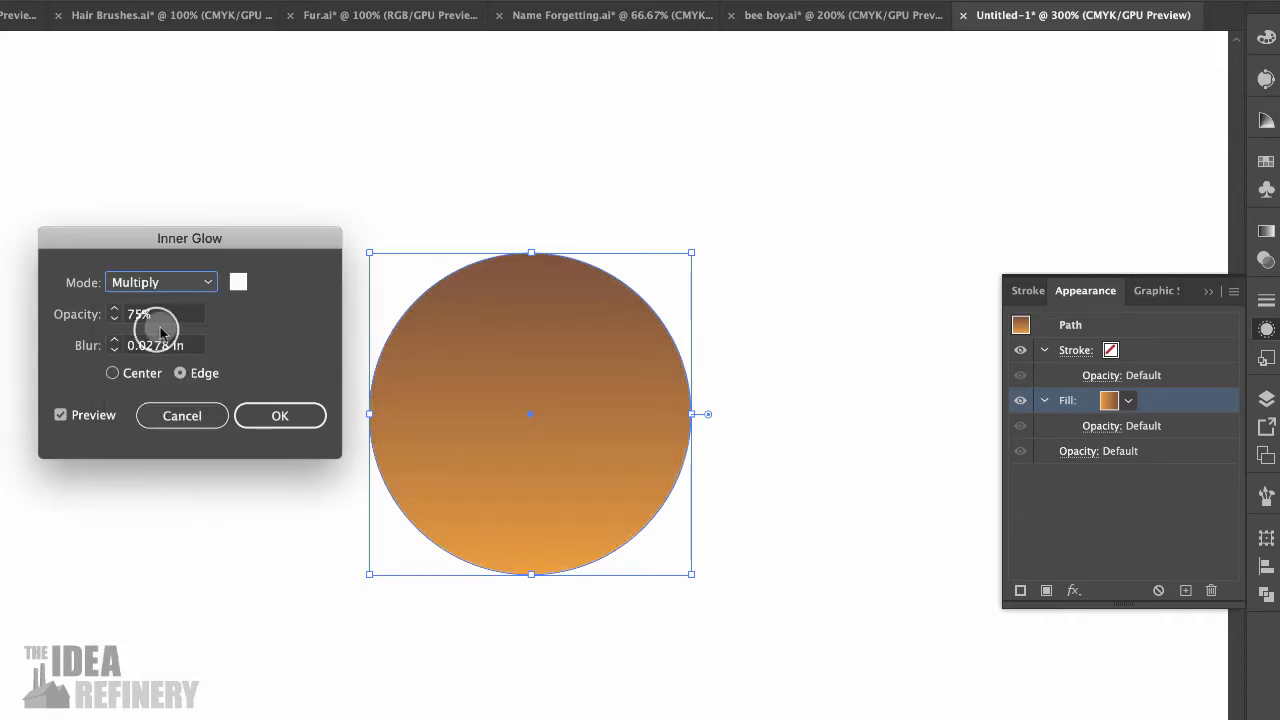
left_click(239, 283)
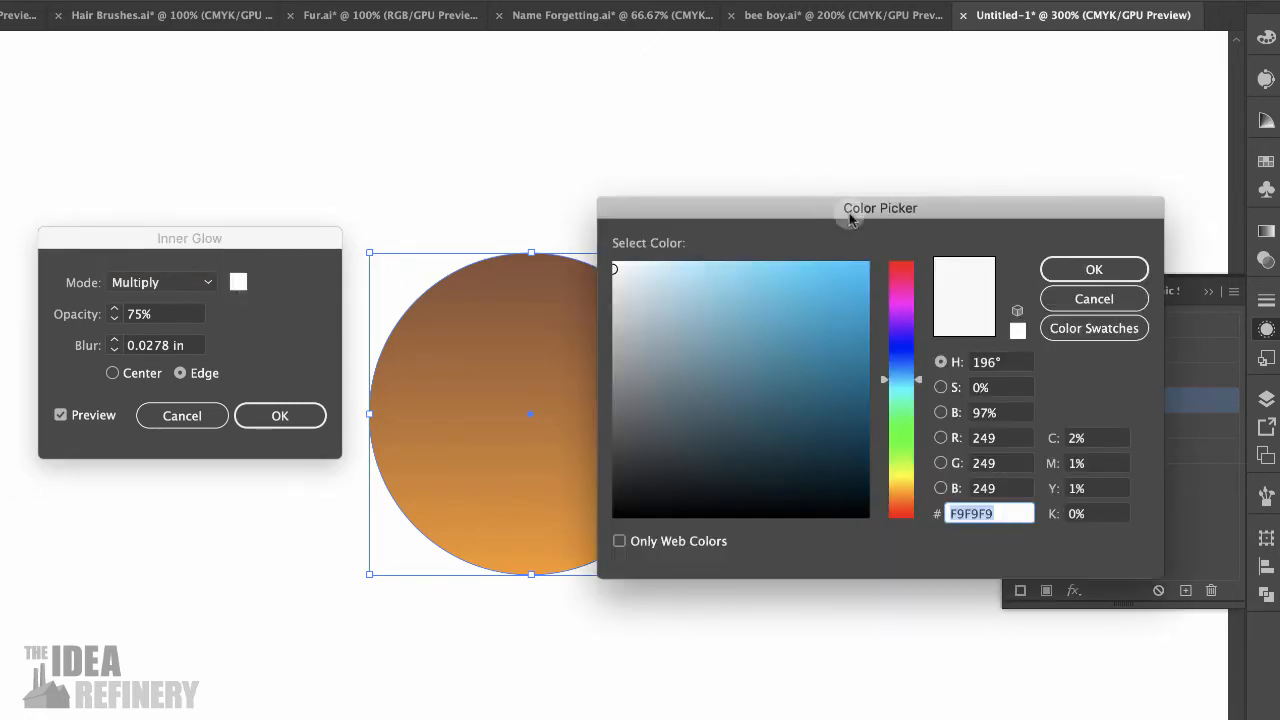
left_click_drag(850, 212, 953, 125)
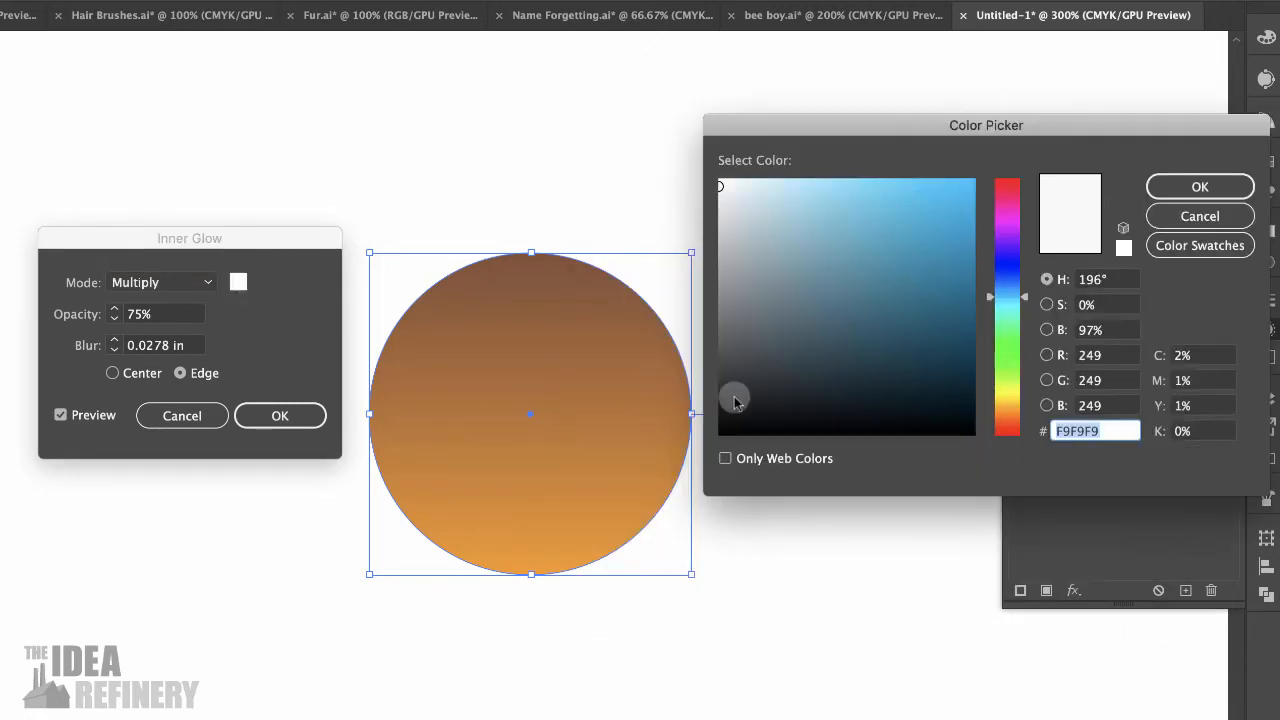
left_click(1010, 413)
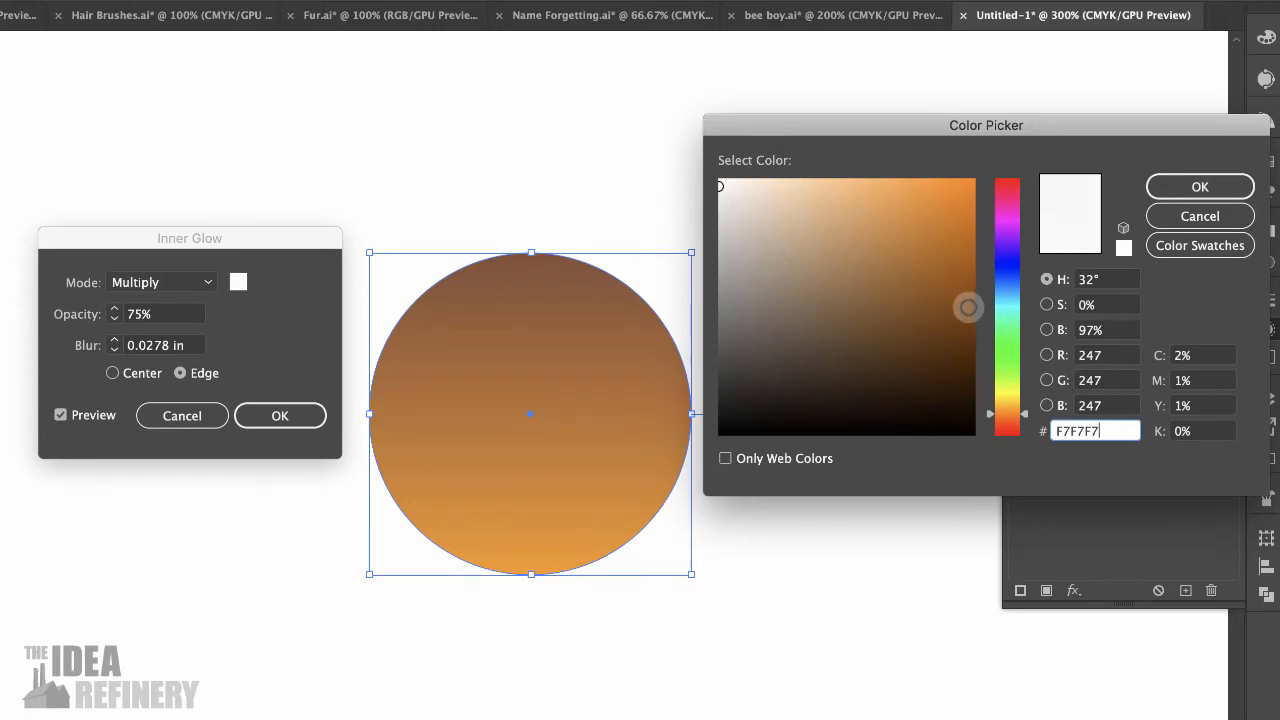
left_click(967, 309)
left_click(1200, 188)
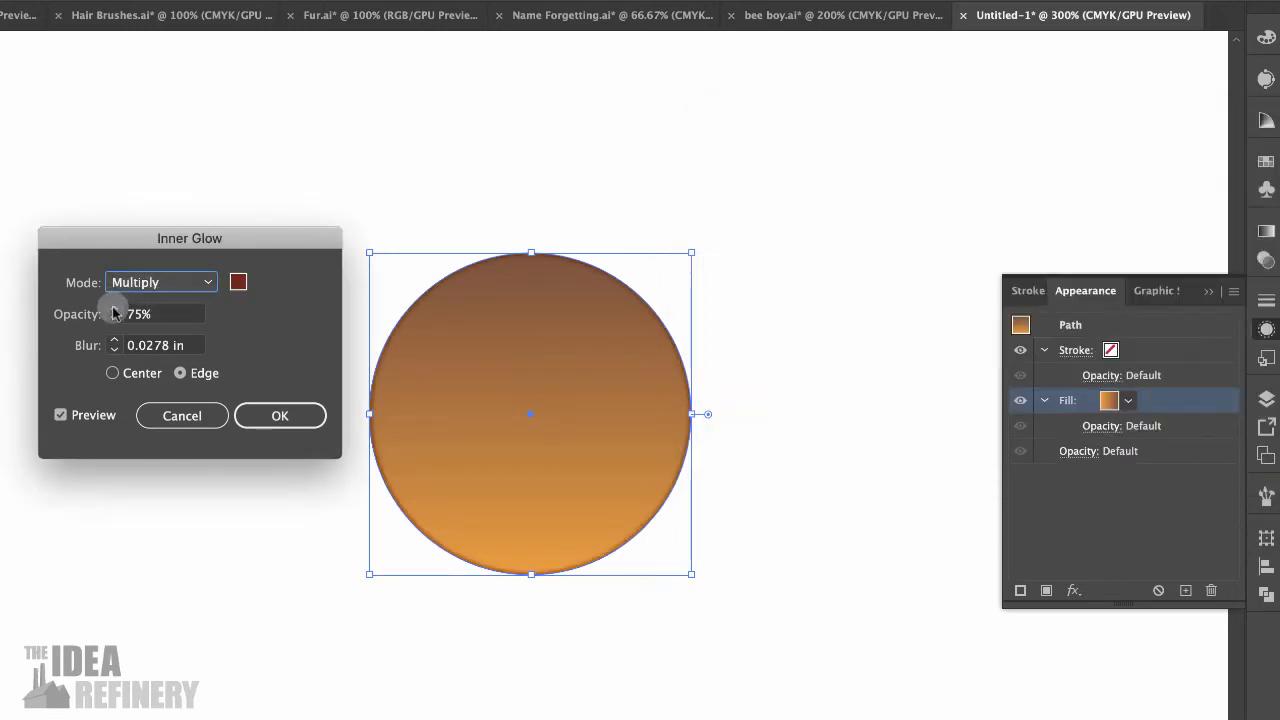
- Set the inner glow's blur to 0.125 in and apply the effect
left_click(140, 316)
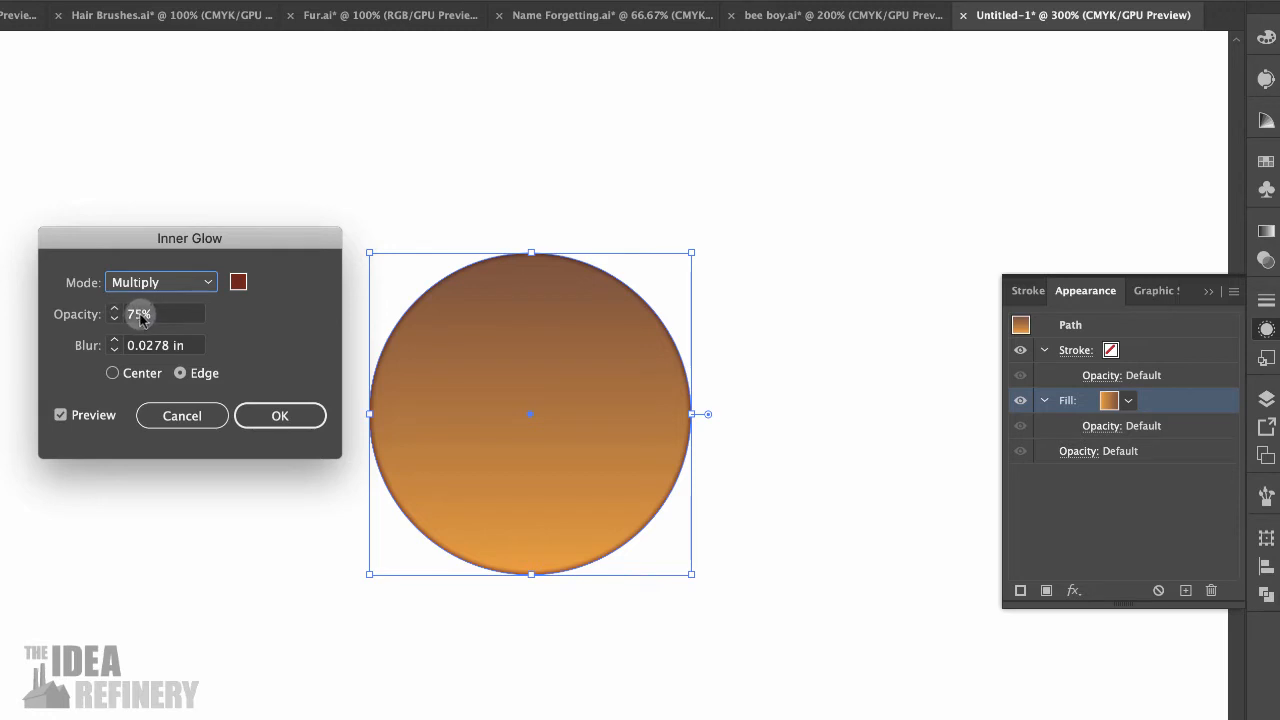
left_click(115, 345)
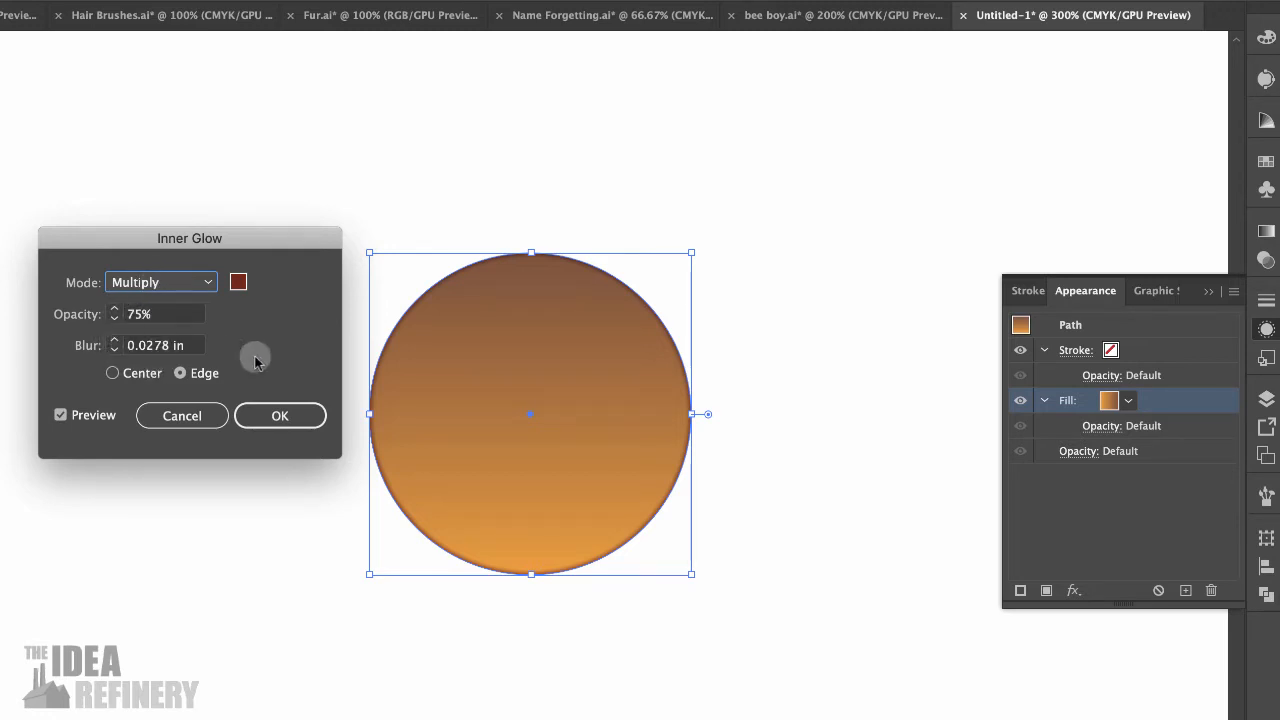
left_click(115, 343)
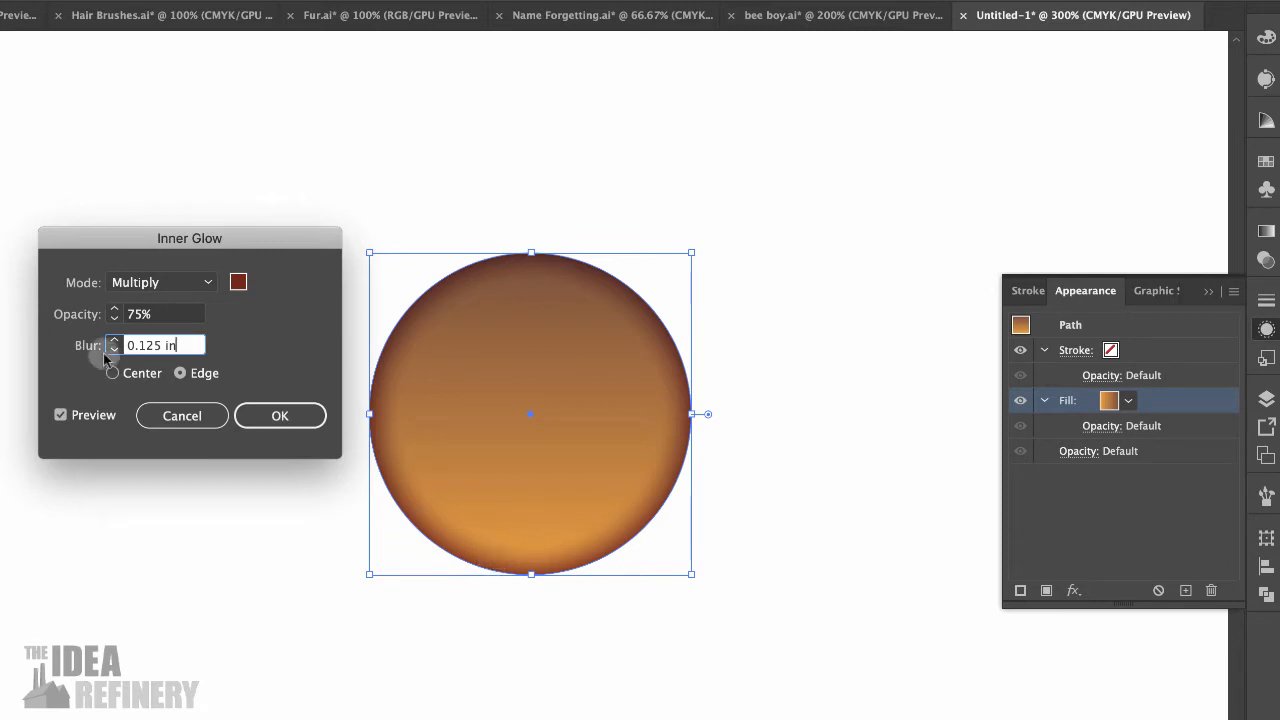
left_click(113, 341)
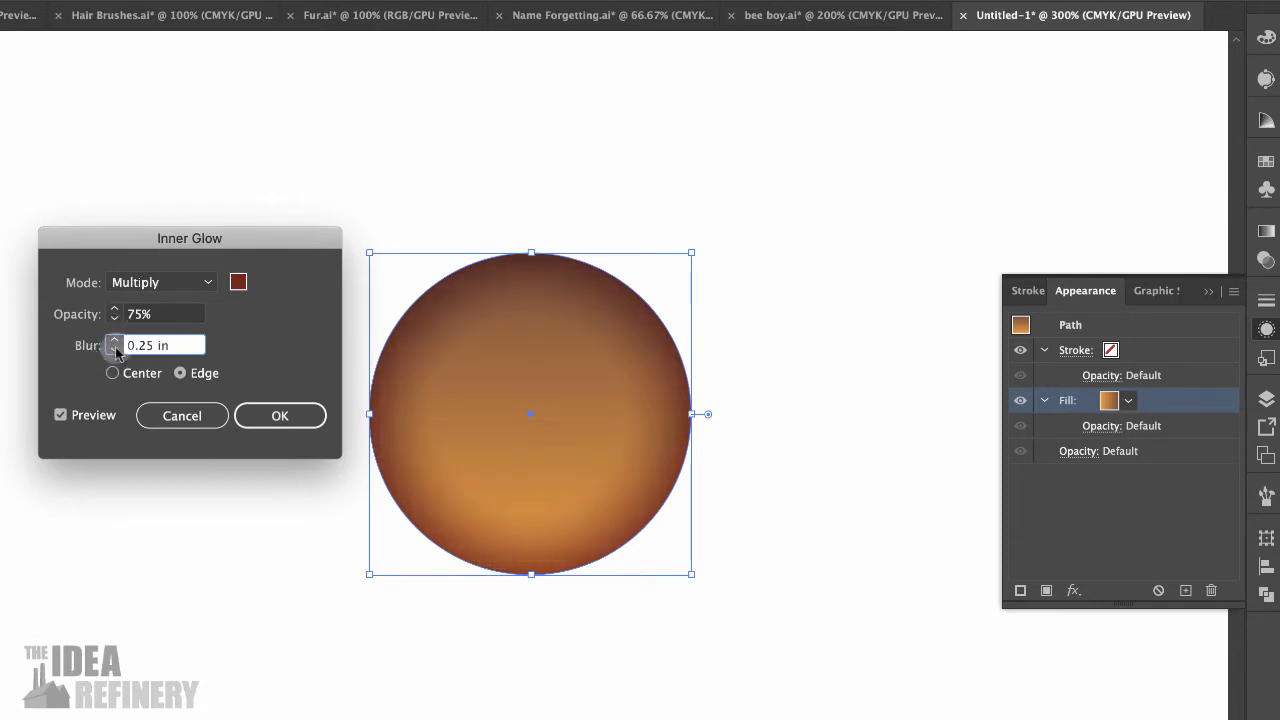
left_click(115, 350)
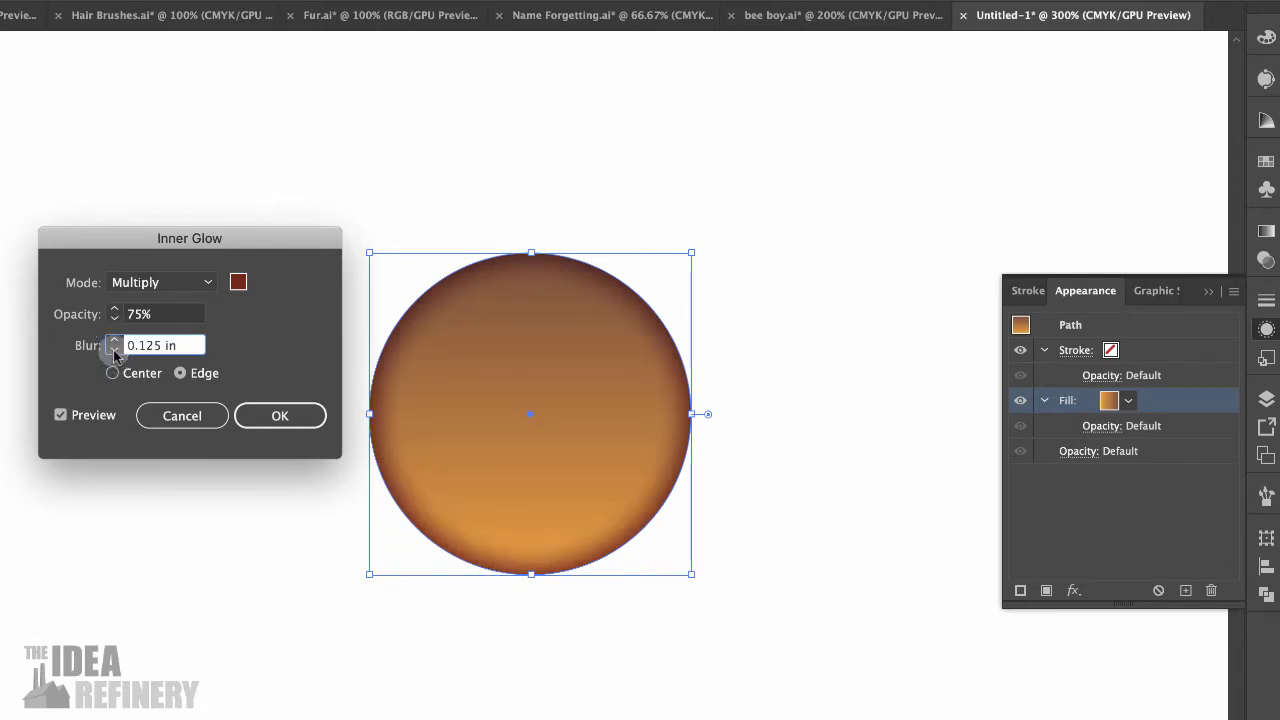
left_click(300, 413)
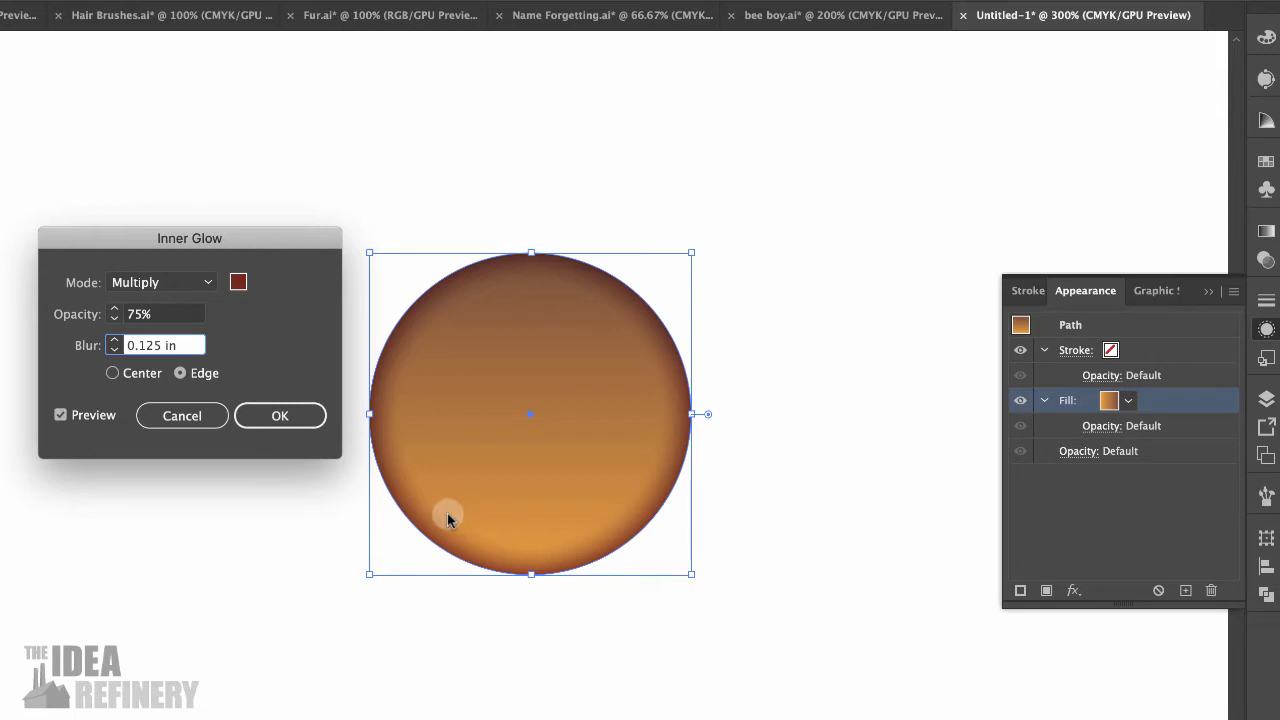
left_click(282, 412)
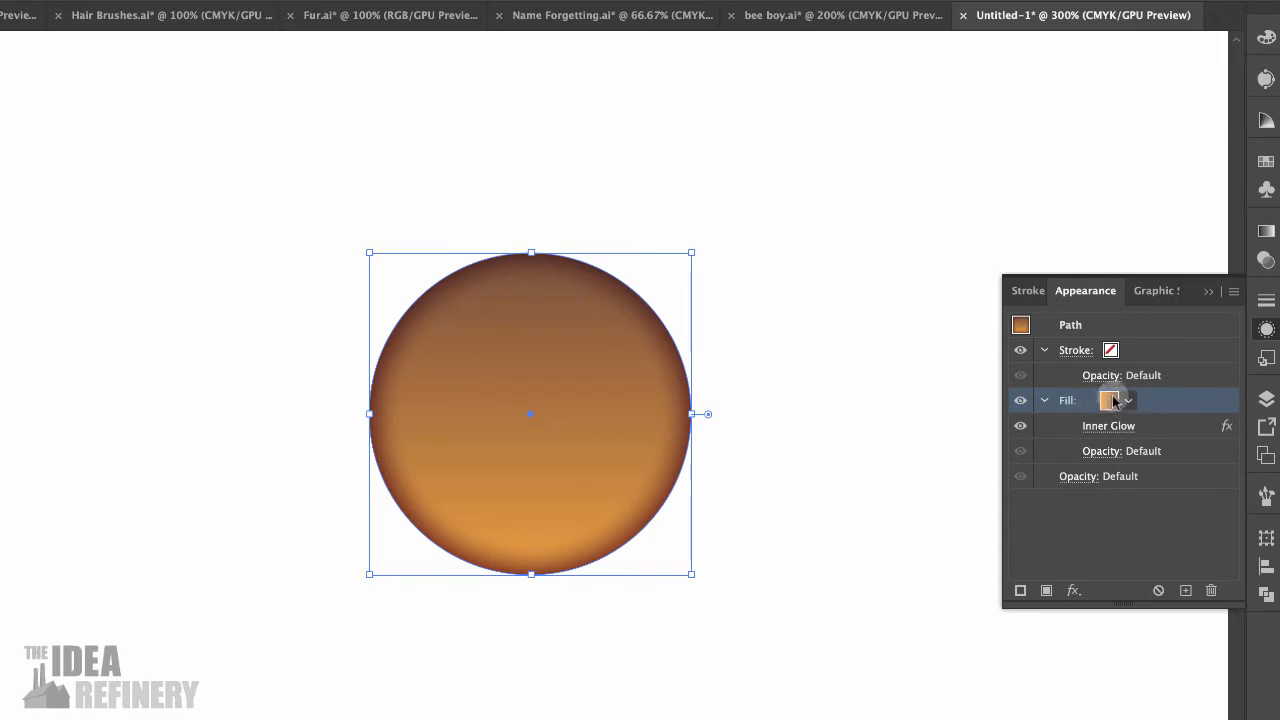
- Duplicate the circle's gradient fill and change the upper copy to a radial gradient
left_click(1187, 591)
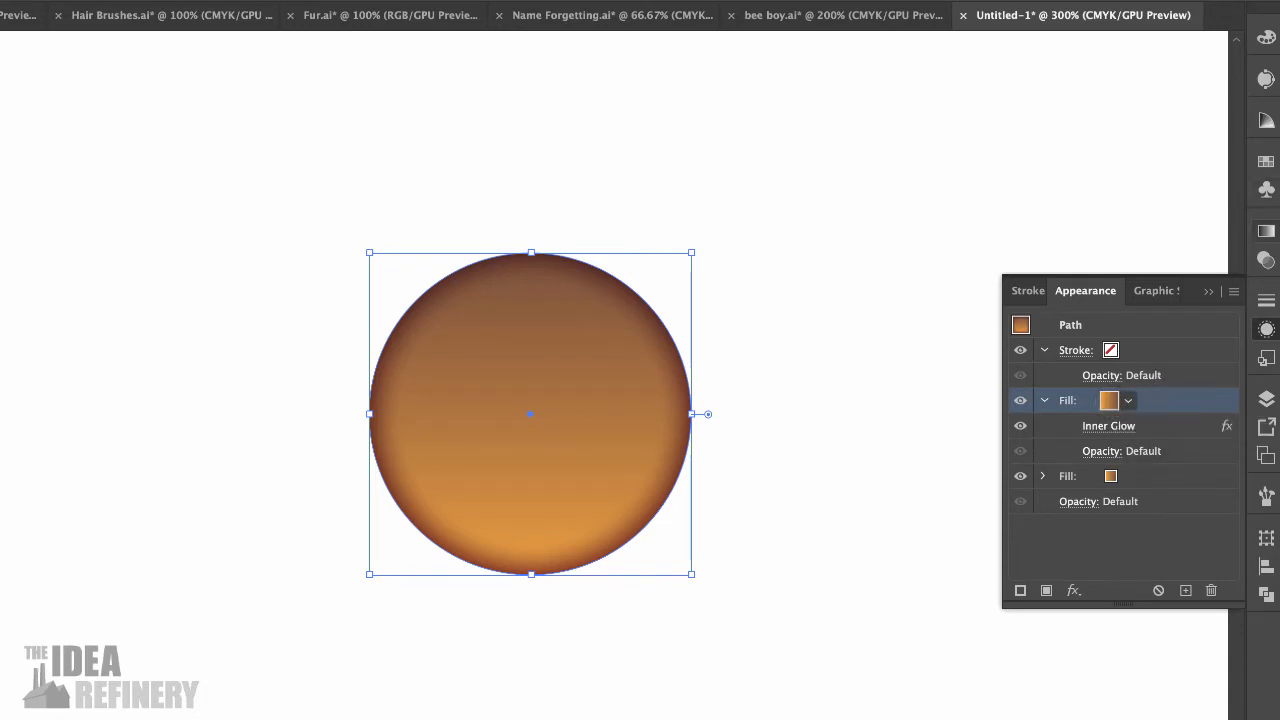
left_click(1266, 230)
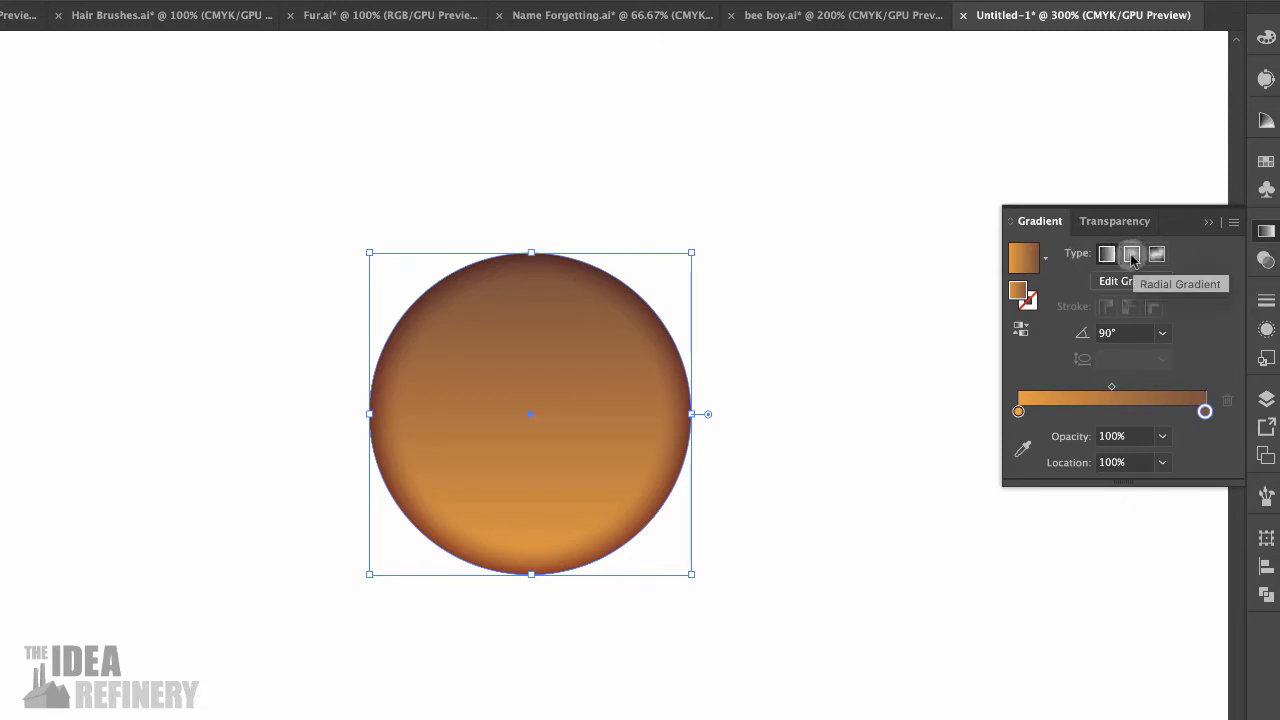
left_click(1132, 256)
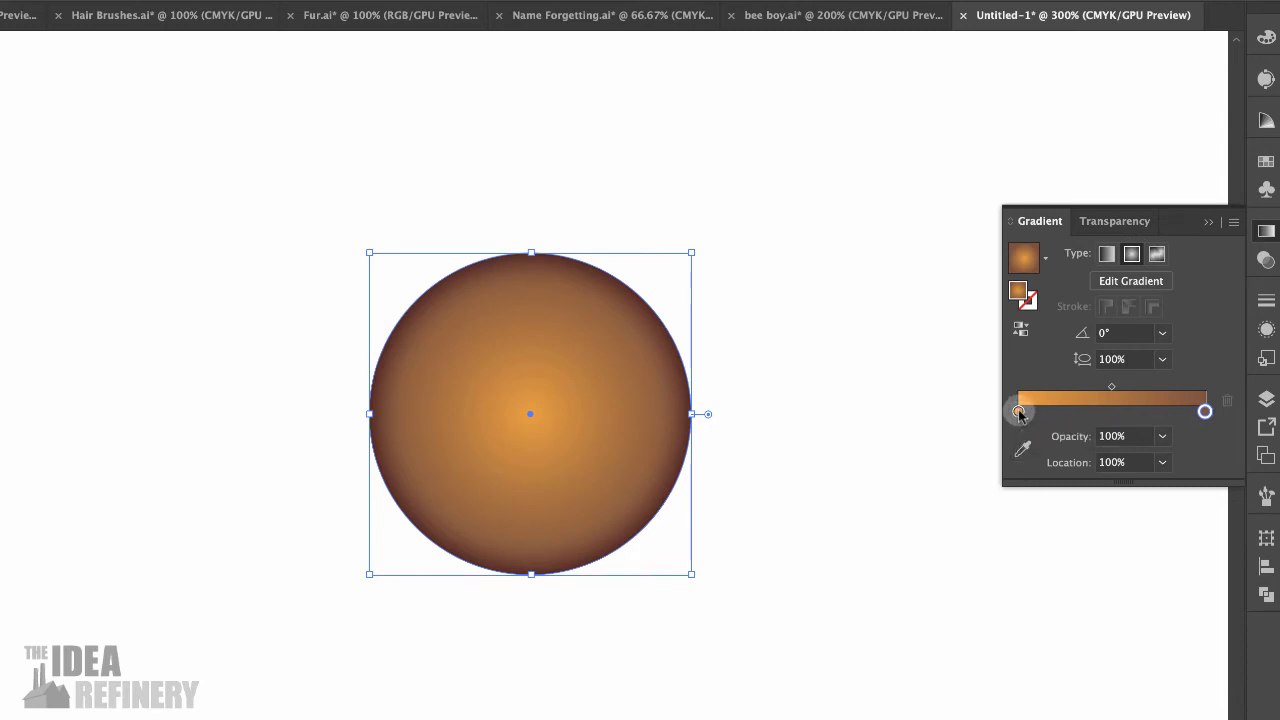
- Set both color stops of the circle's radial gradient to black
left_click_drag(1016, 416, 1025, 418)
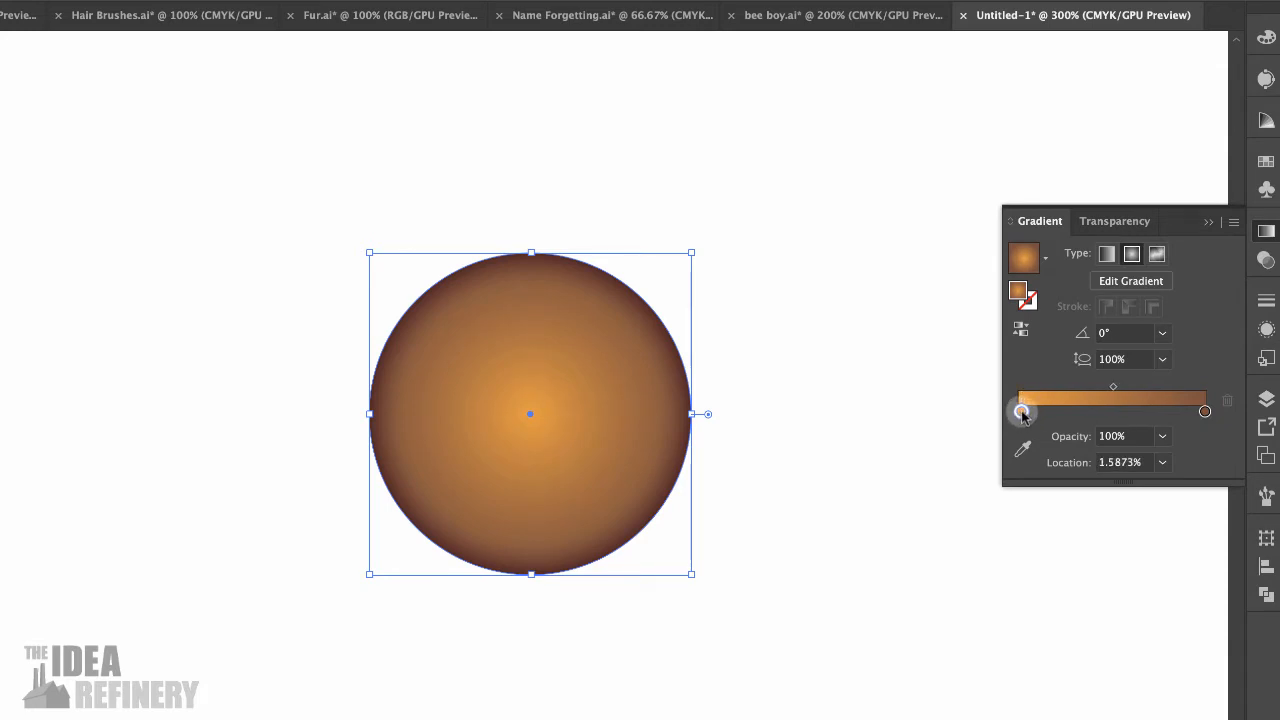
double_click(1021, 412)
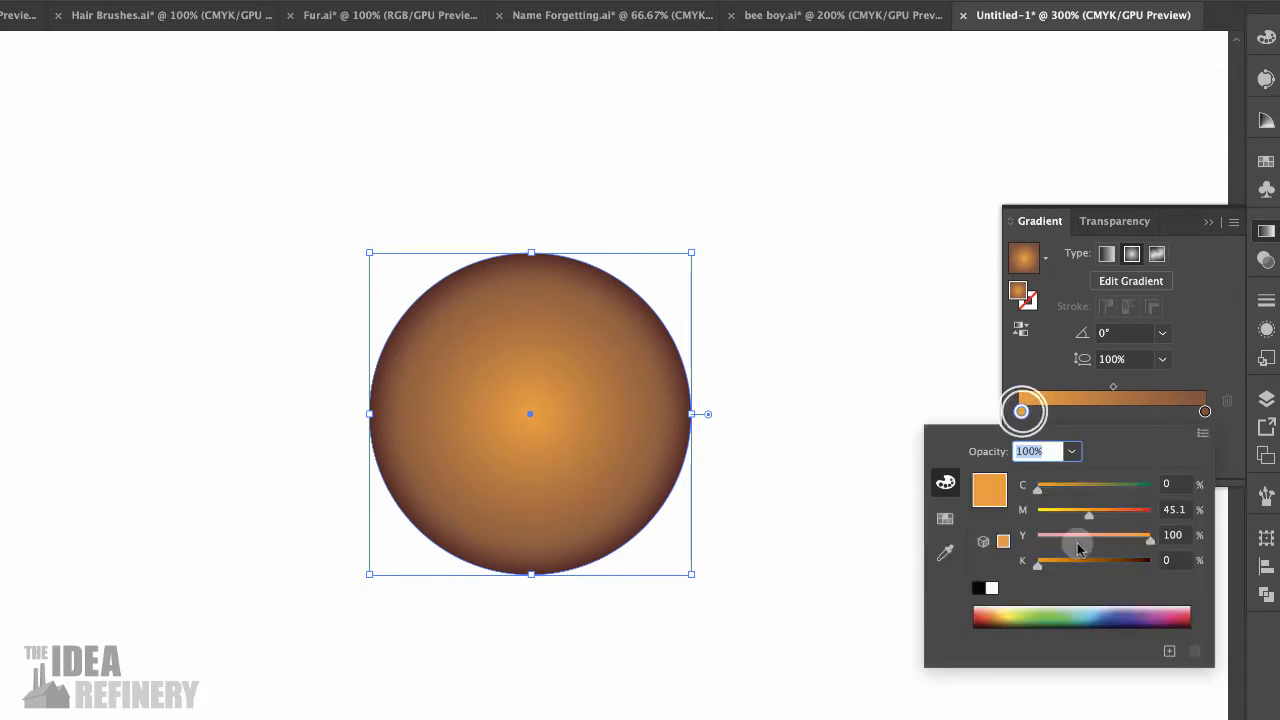
left_click(981, 592)
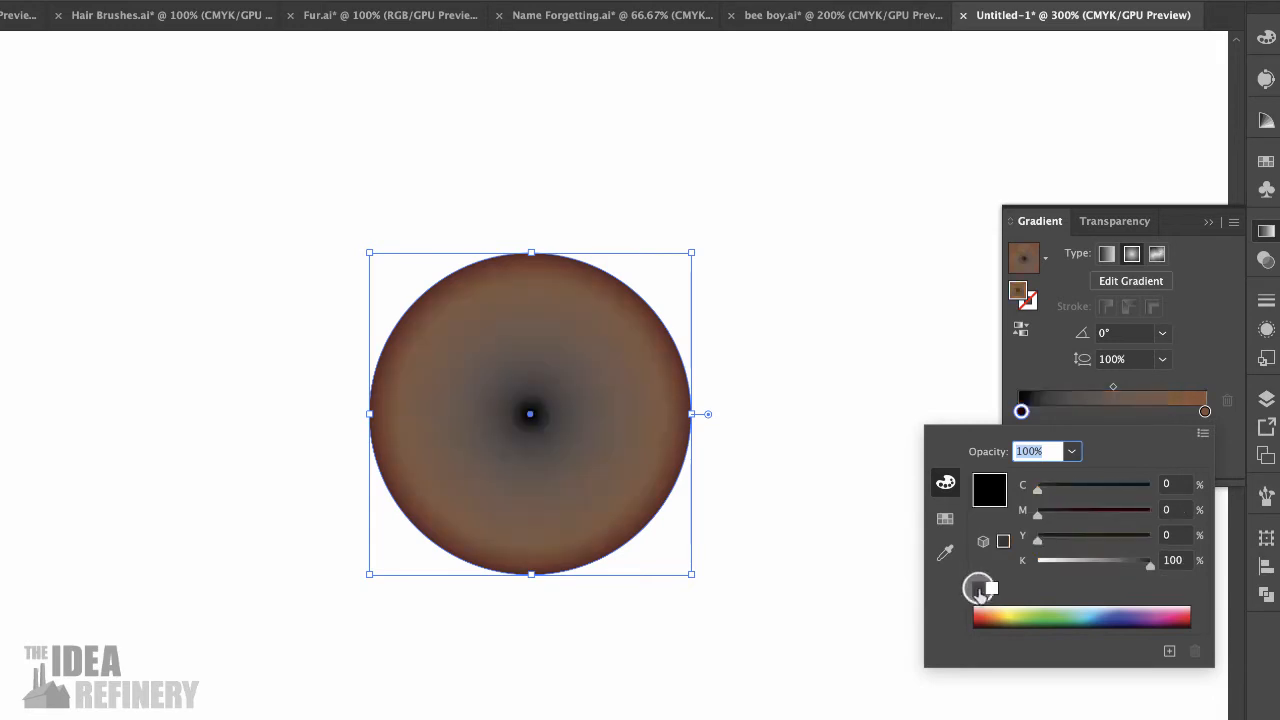
key("Return")
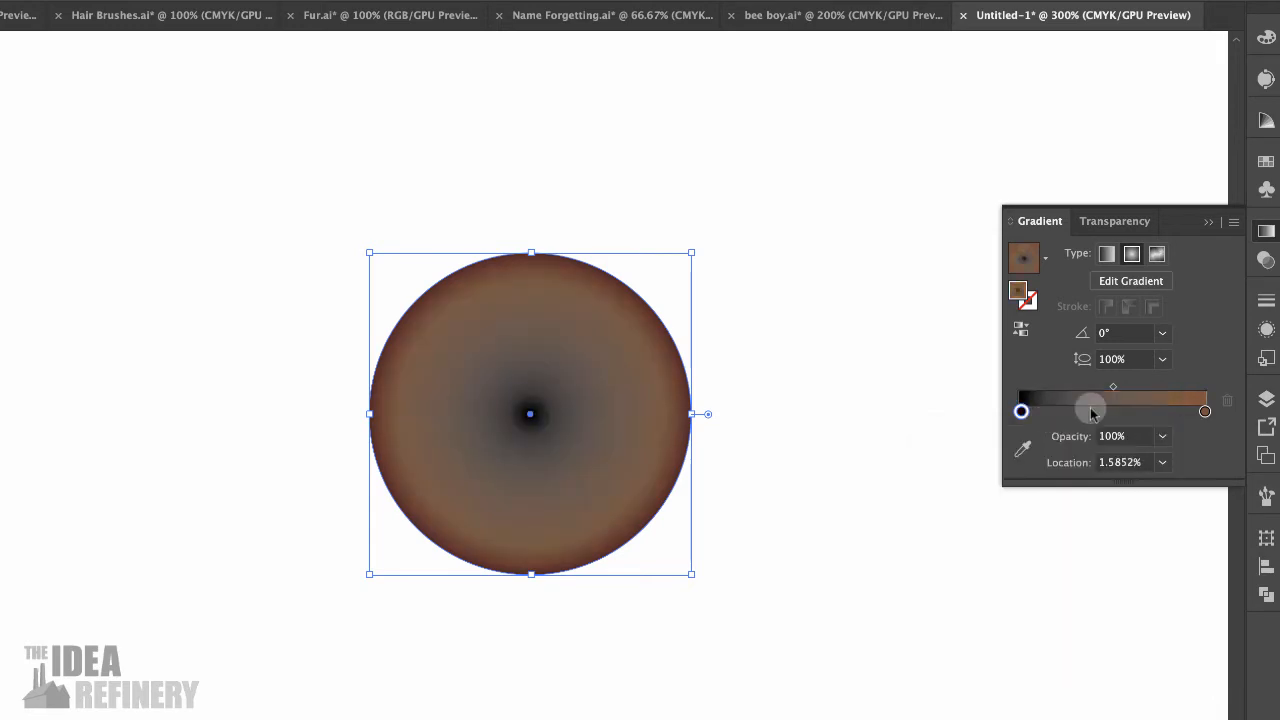
double_click(1206, 412)
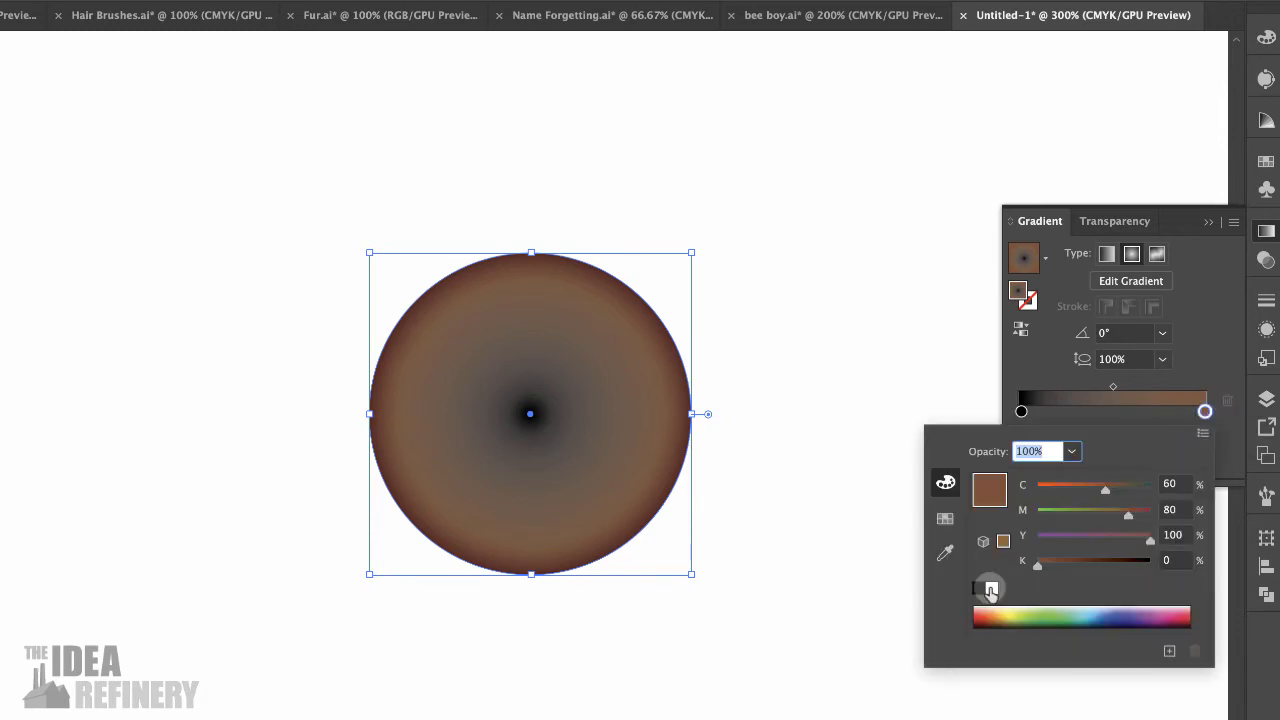
left_click(978, 592)
key("Return")
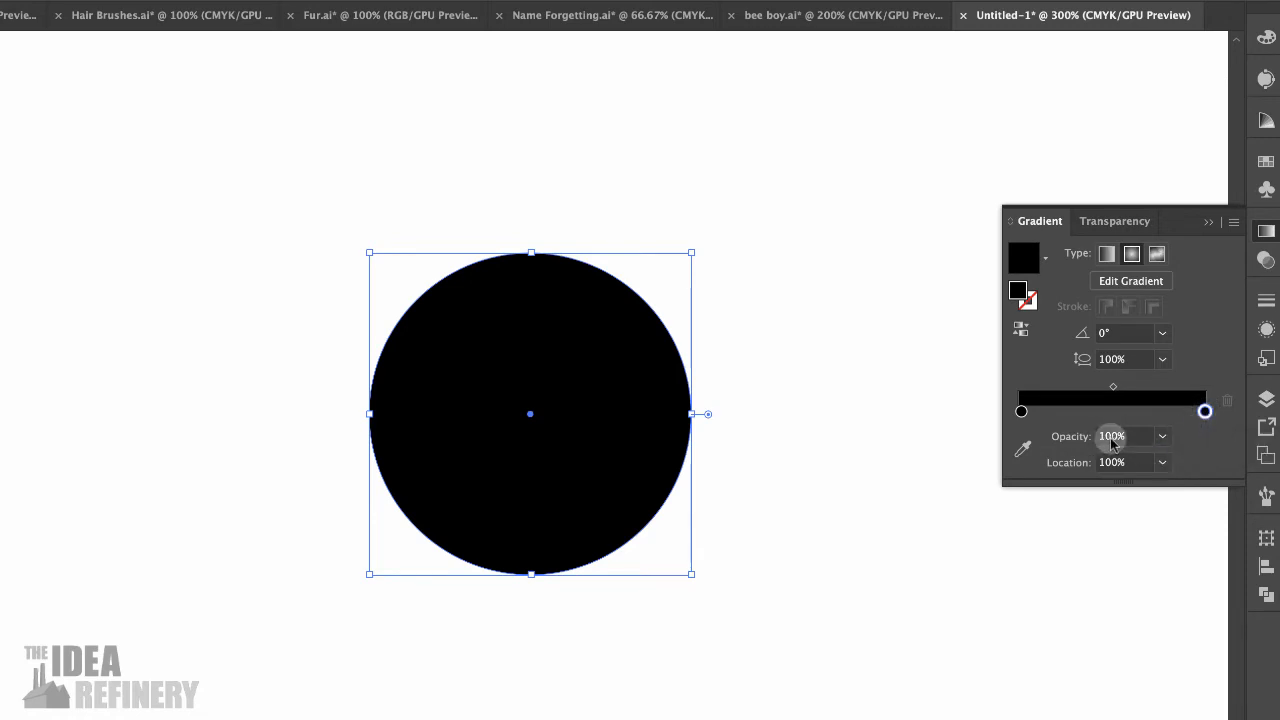
- Form a black pupil by setting the outer stop's opacity to 0% and moving the inner stop to about 50.8% and the outer to about 55%
left_click(1162, 436)
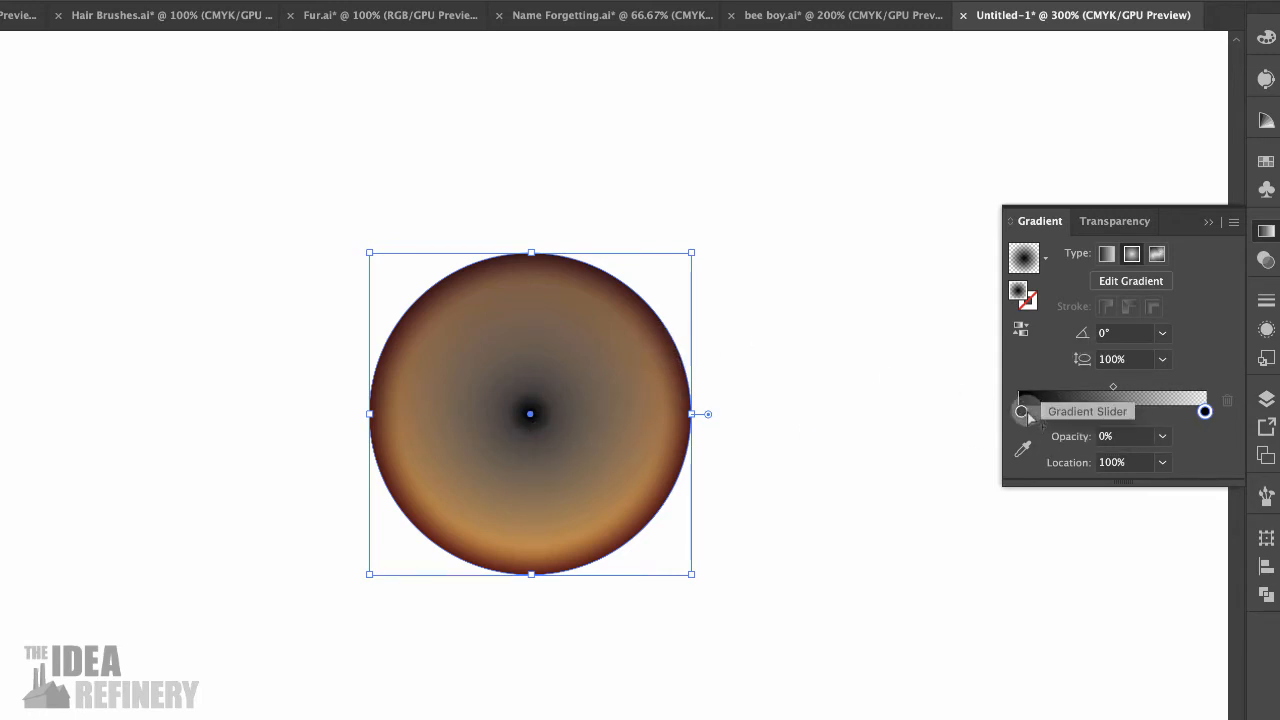
left_click_drag(1021, 415, 1113, 420)
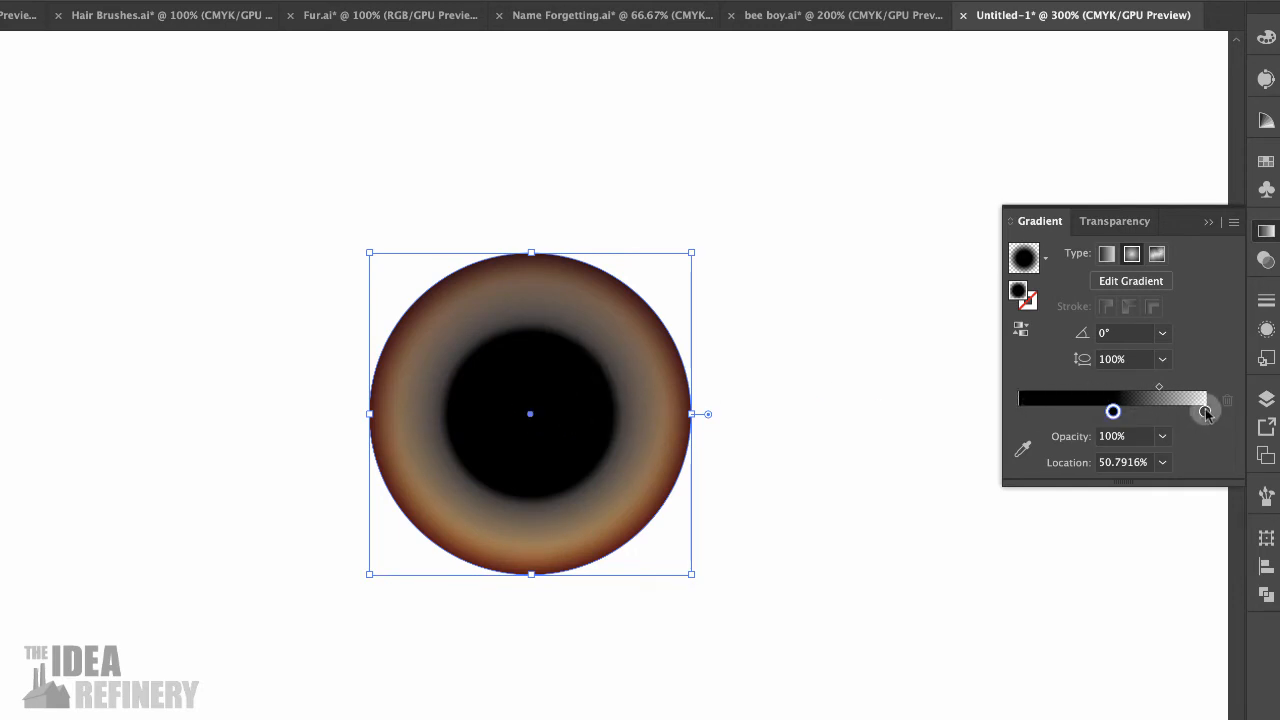
left_click_drag(1206, 411, 1120, 412)
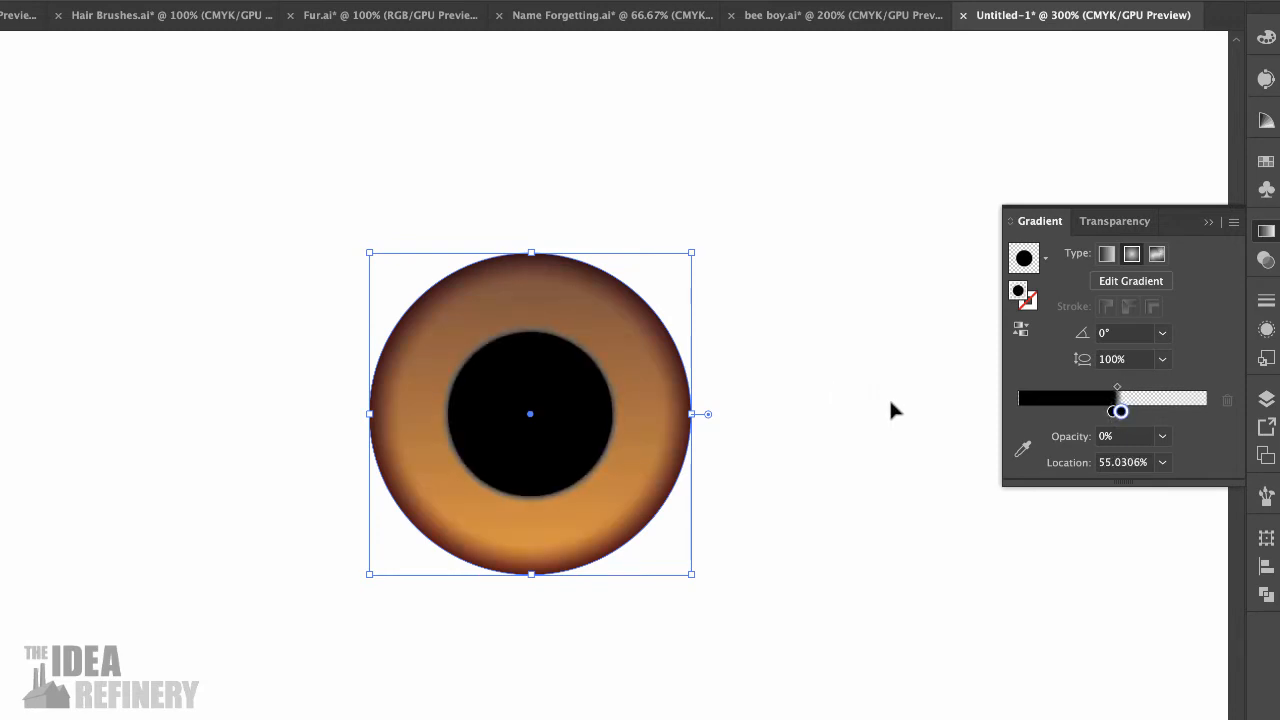
left_click(895, 408)
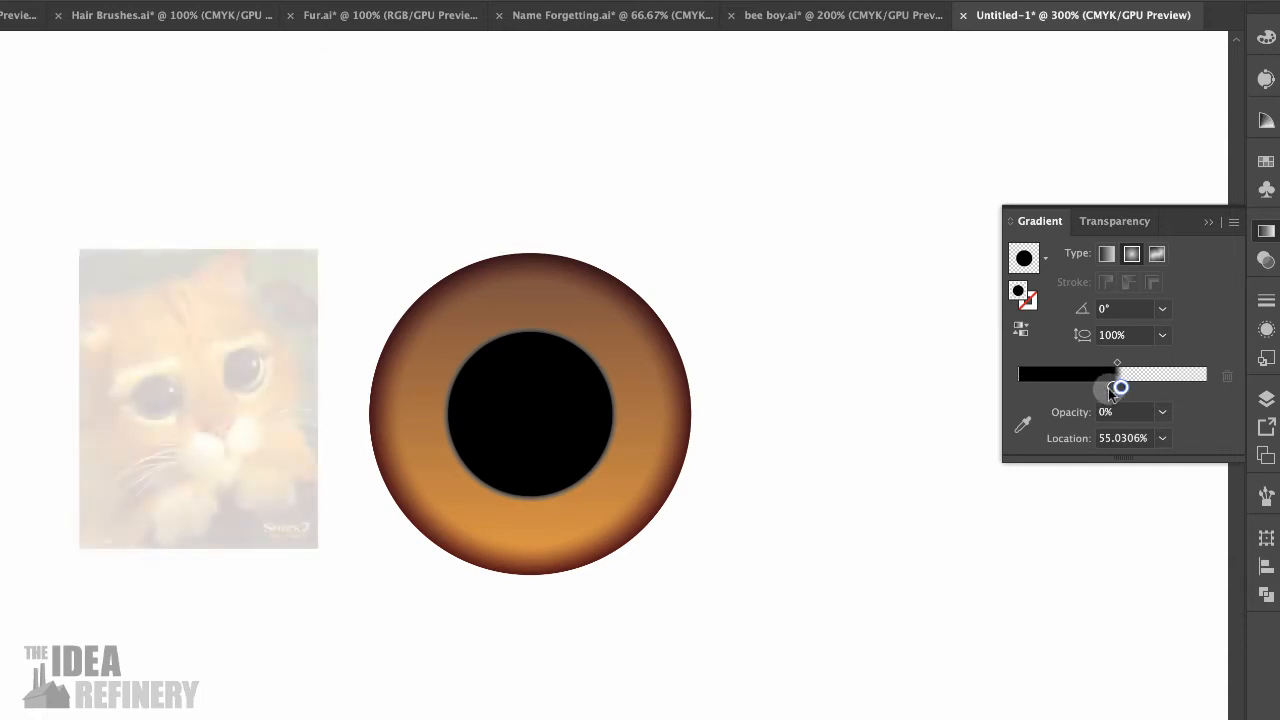
- Try different pupil sizes by shifting the gradient's opaque and transparent black stops
left_click_drag(1120, 388, 1160, 389)
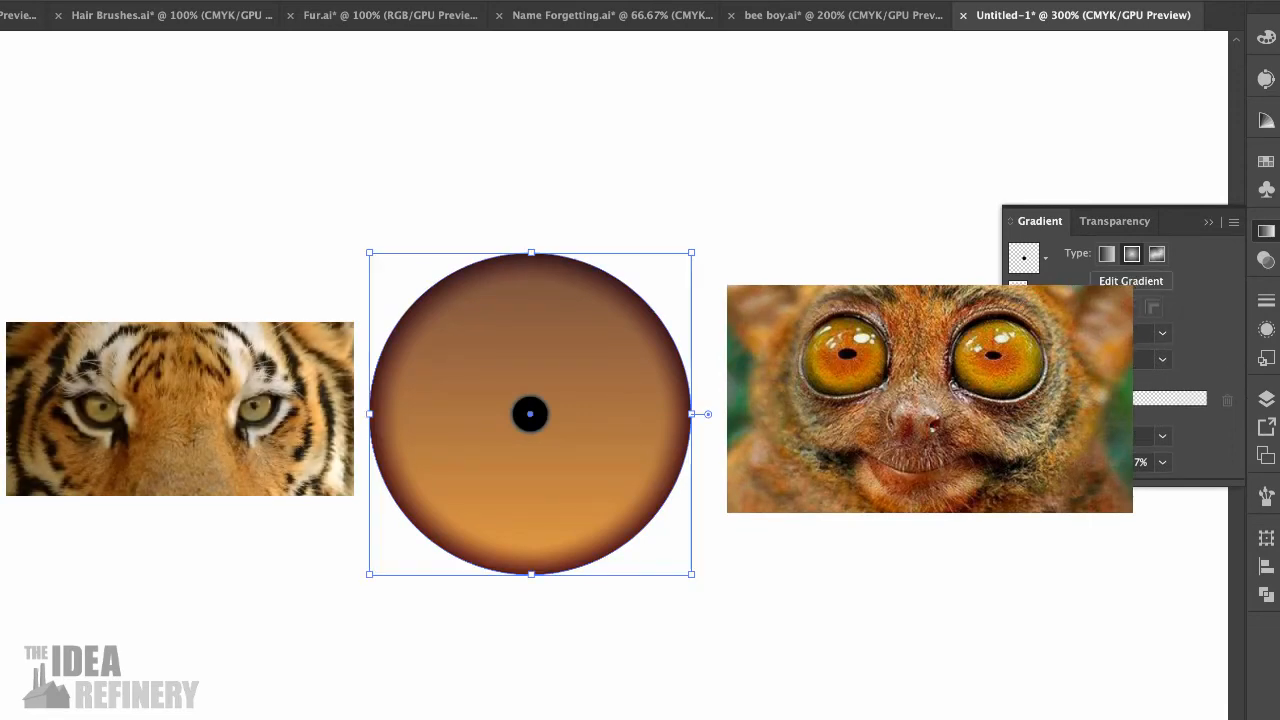
left_click_drag(1039, 411, 1113, 411)
left_click(934, 422)
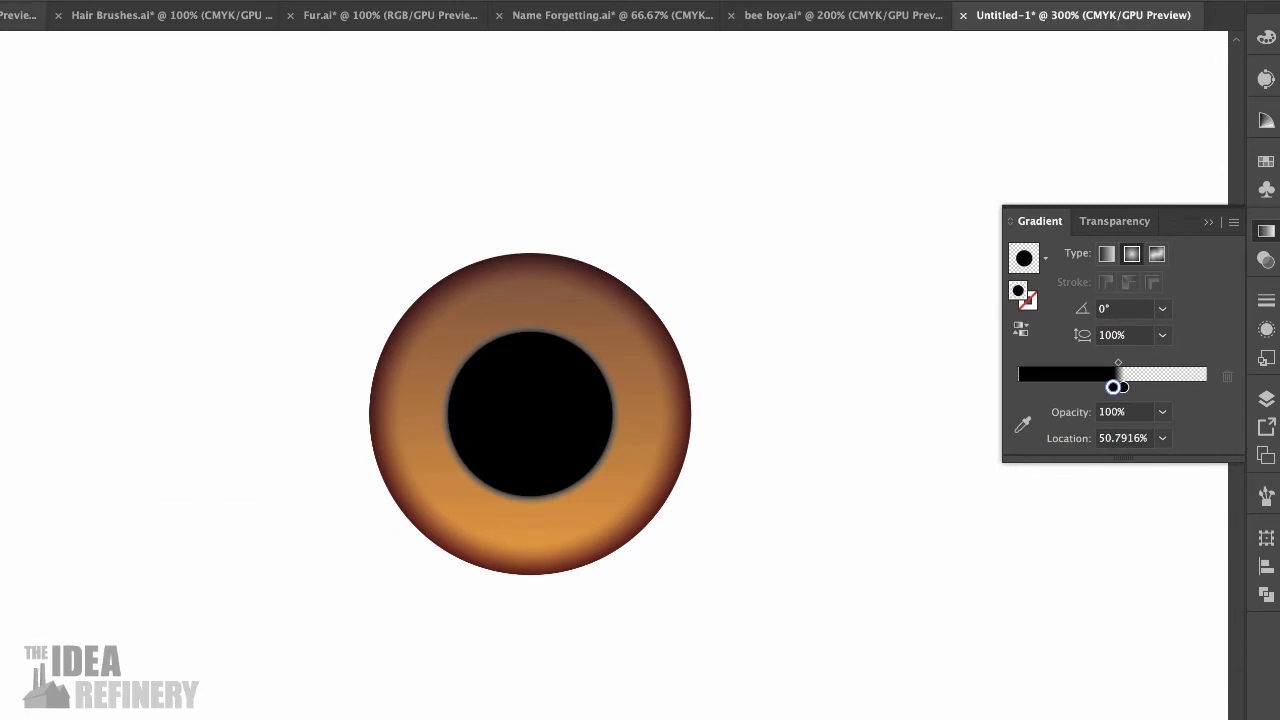
left_click(13, 18)
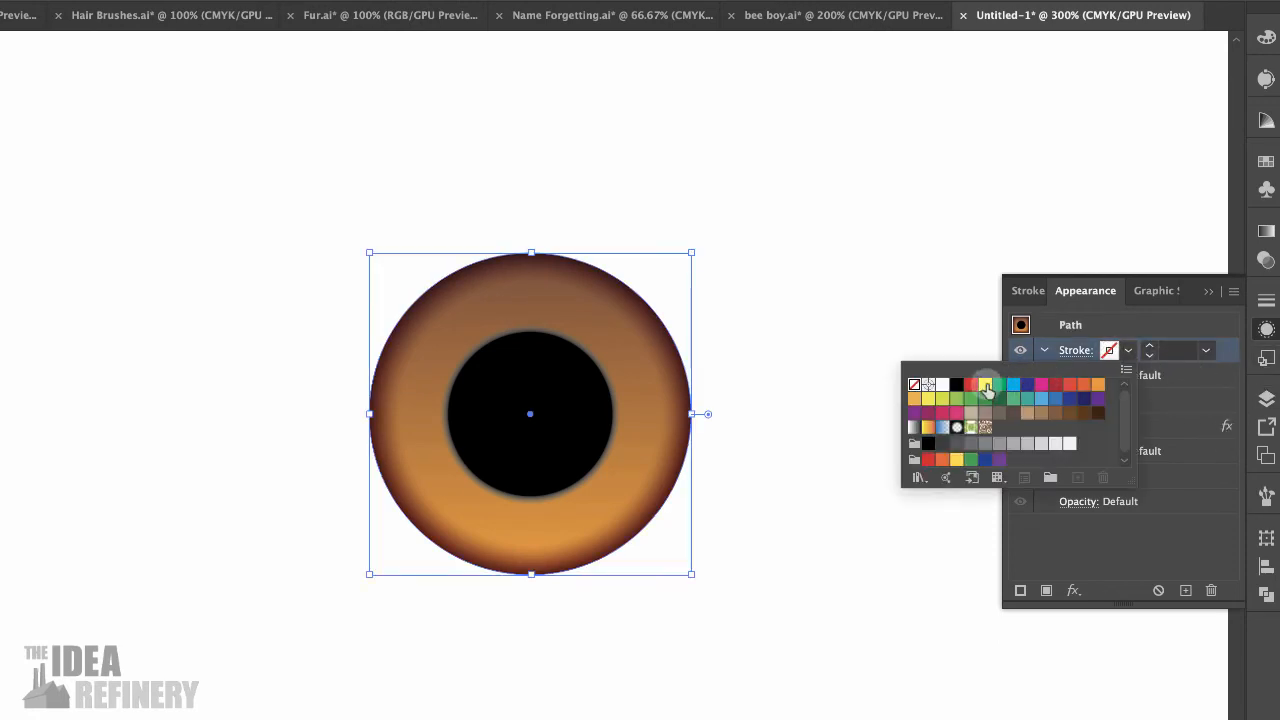
- Give the circle a yellow 1 pt stroke
left_click(1129, 350)
left_click(1129, 350)
left_click(987, 390)
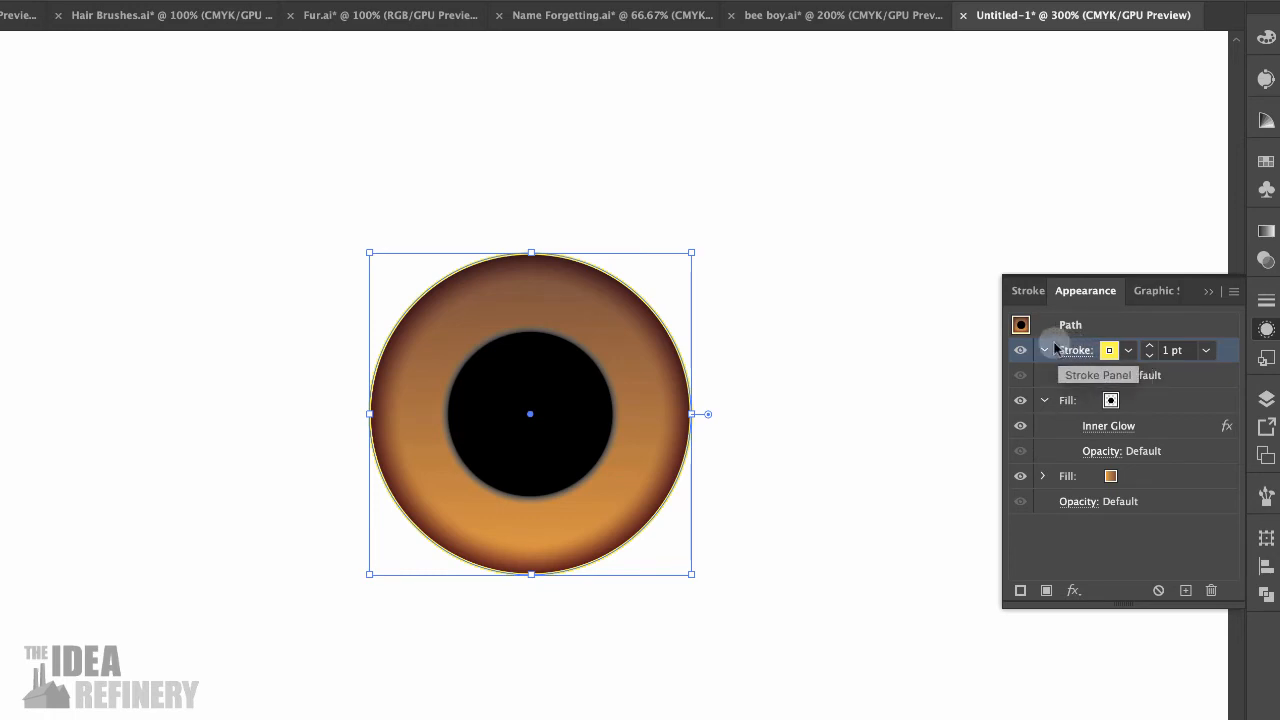
- Apply an Offset Path effect of -0.2 in to the yellow stroke, with miter joins and a miter limit of 4
left_click(1073, 592)
mouse_move(1108, 484)
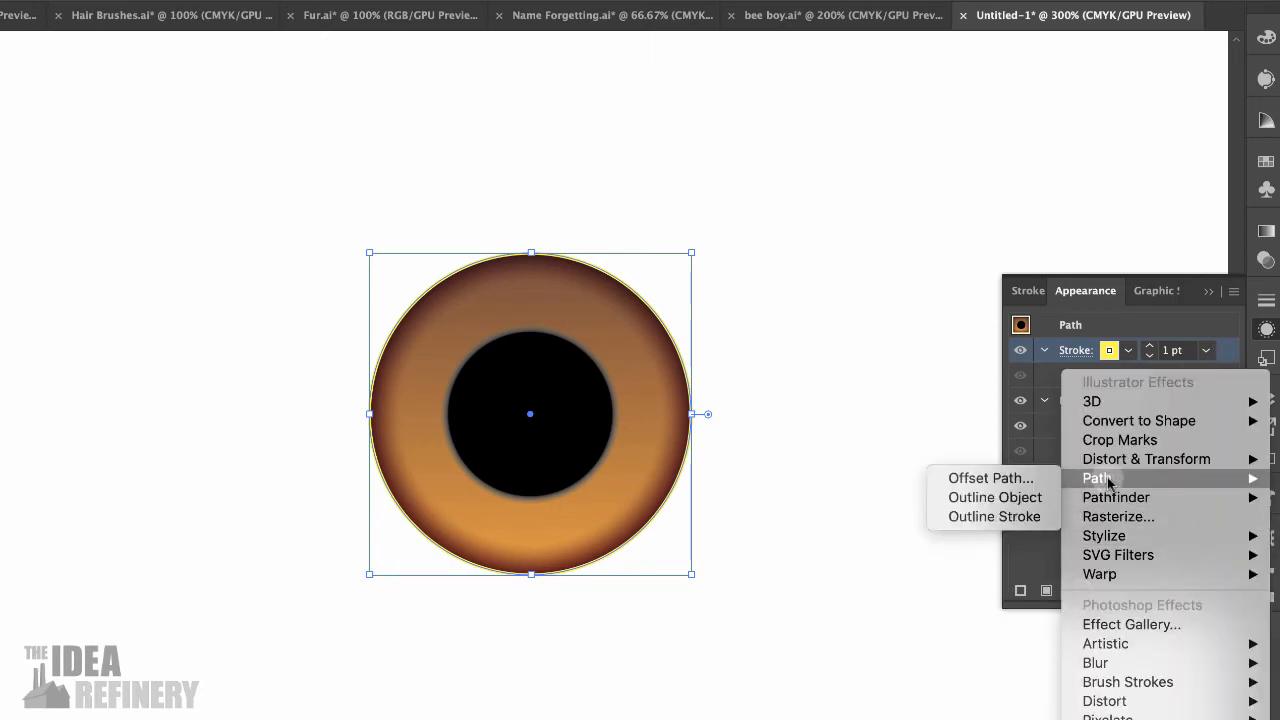
left_click(984, 478)
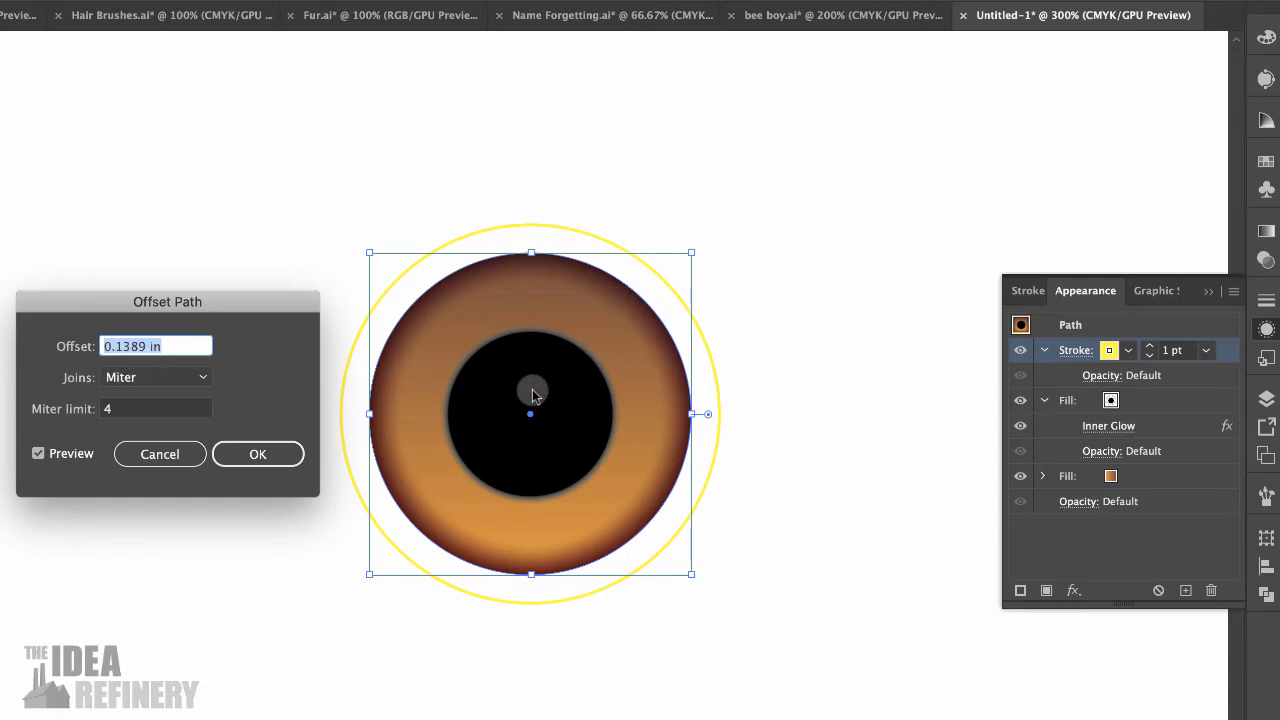
left_click(101, 346)
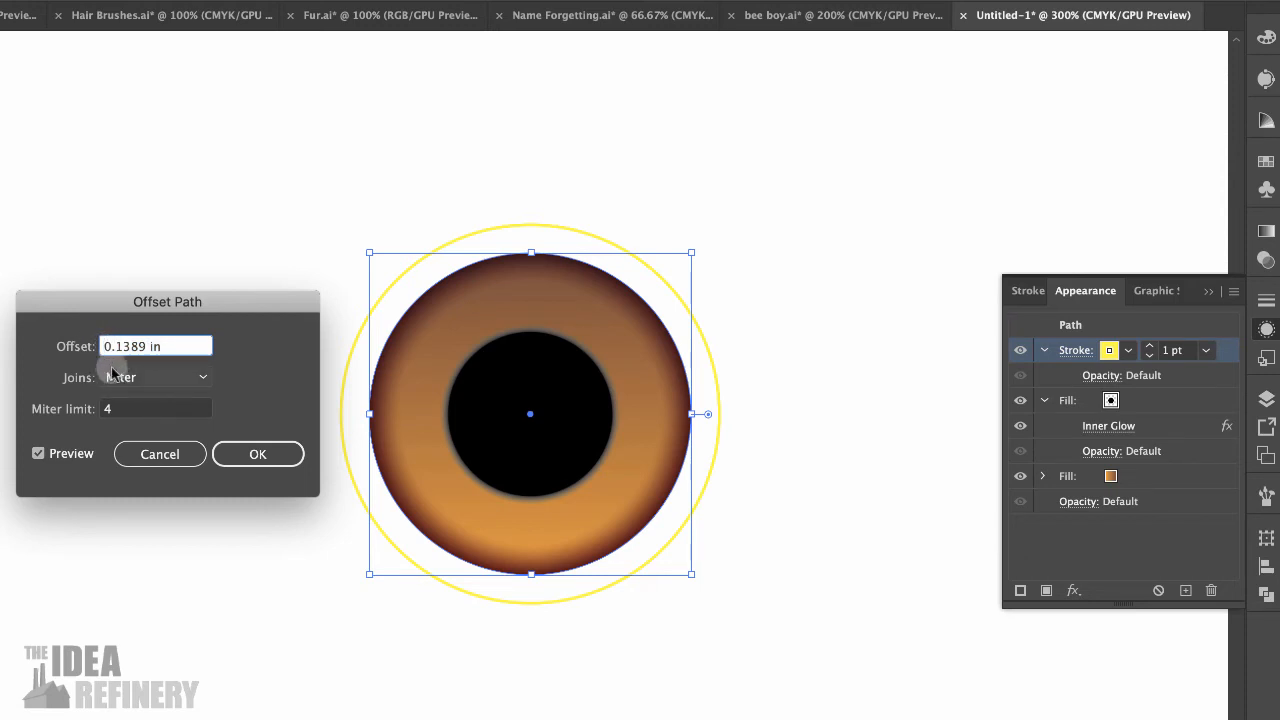
type("-")
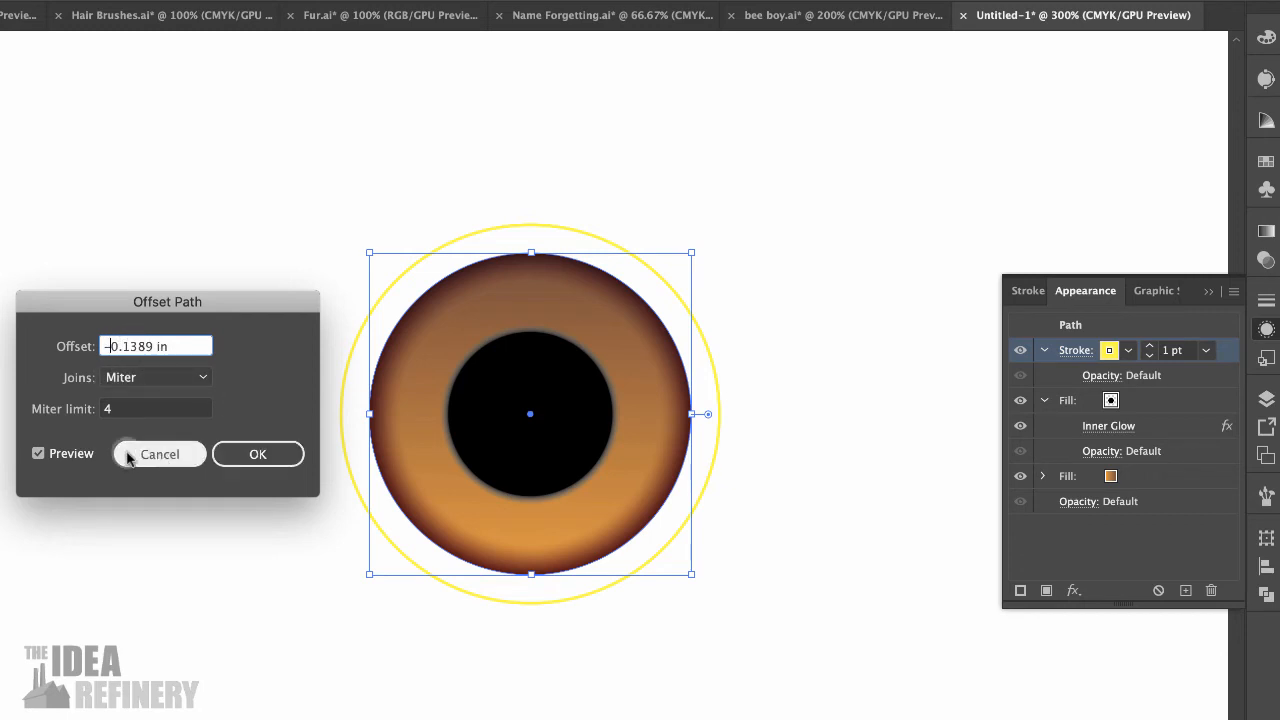
left_click(38, 454)
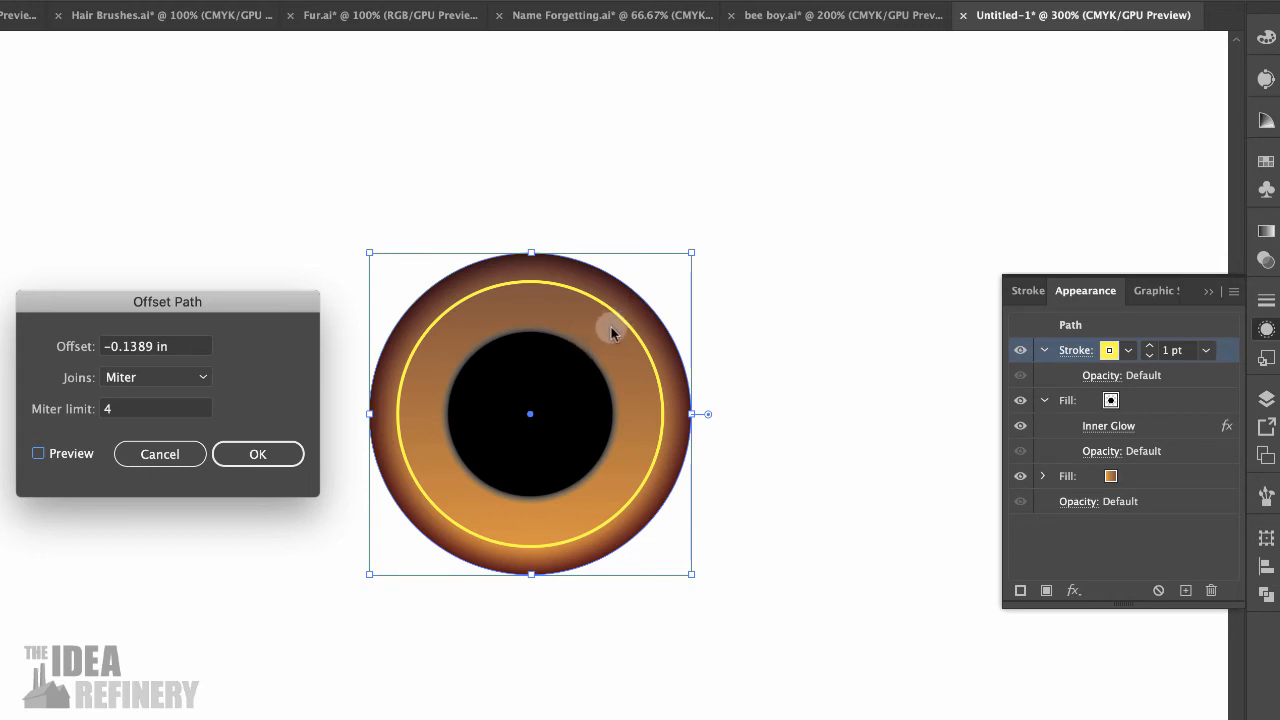
left_click_drag(130, 346, 150, 352)
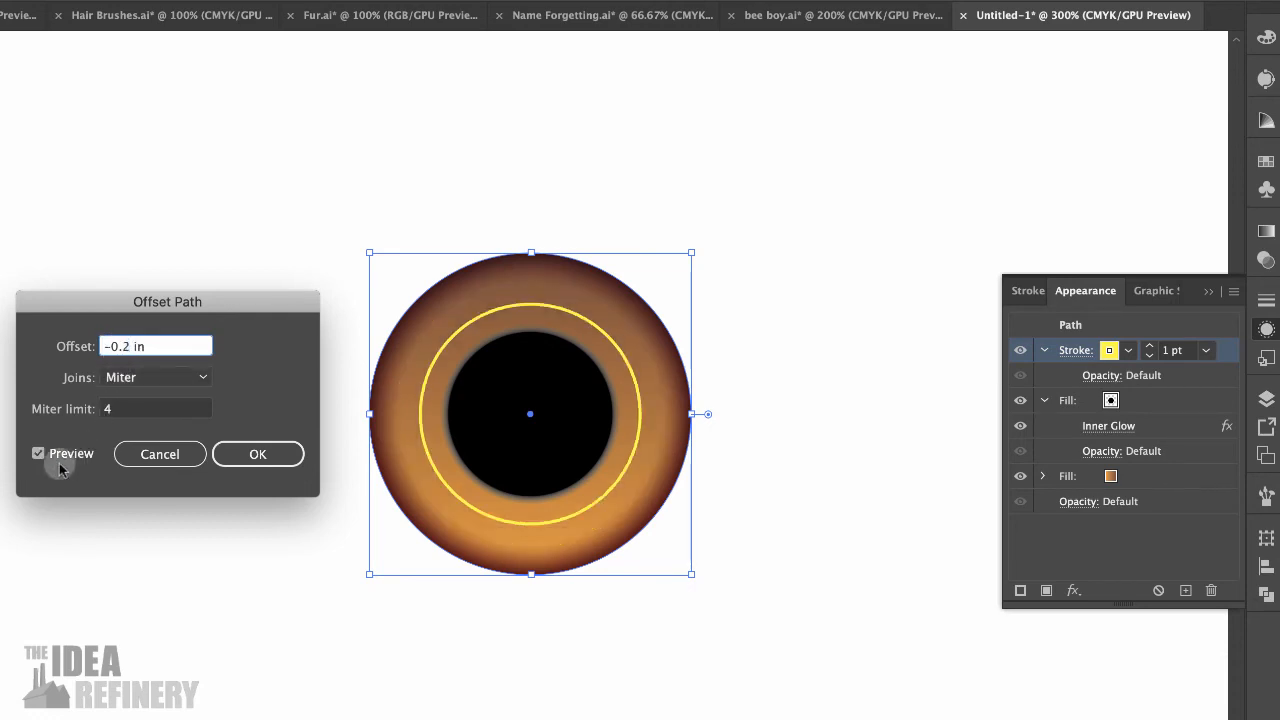
left_click(36, 457)
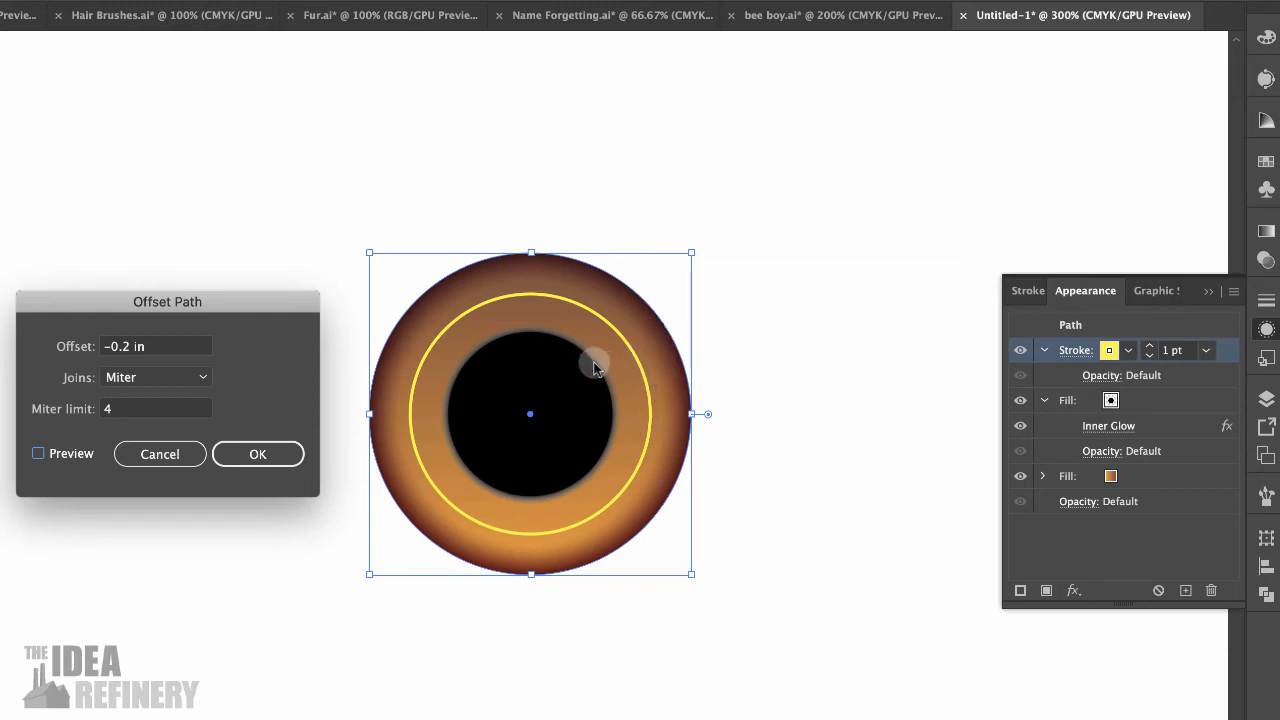
left_click(257, 455)
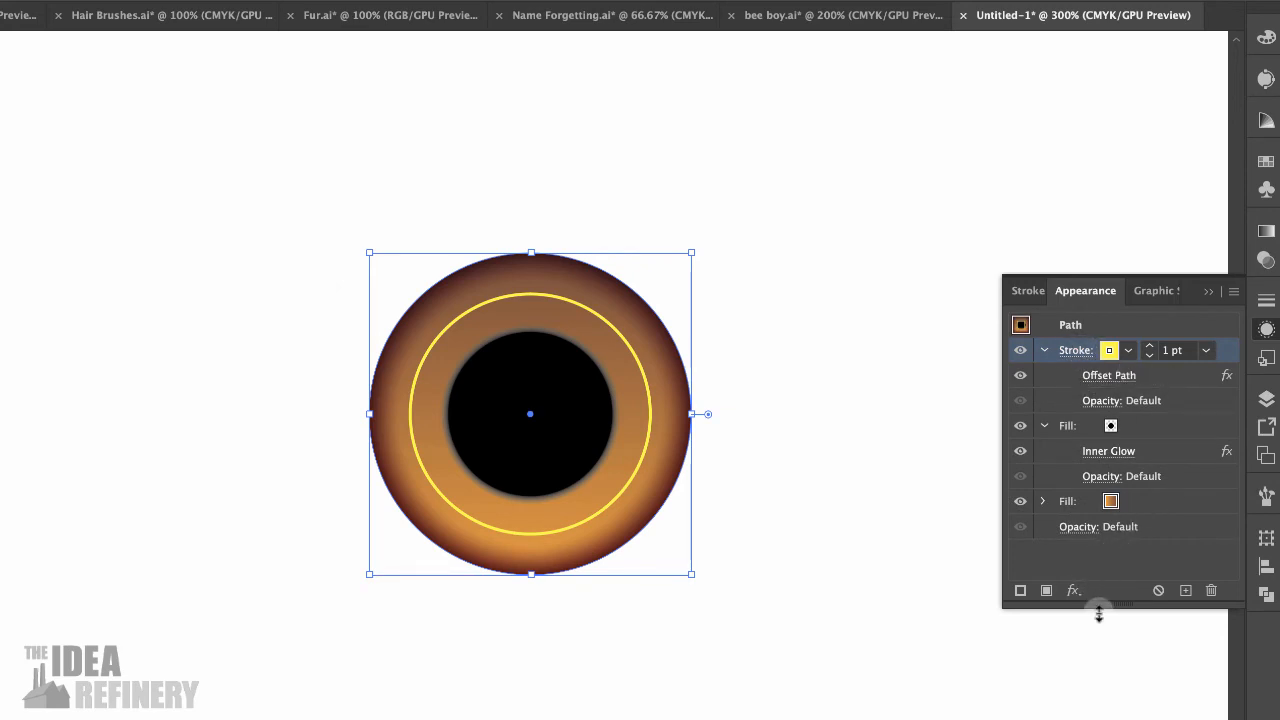
- Apply a Zig Zag effect to the yellow stroke with an absolute size of 0.15 in, 15 ridges per segment and smooth points
left_click(1073, 591)
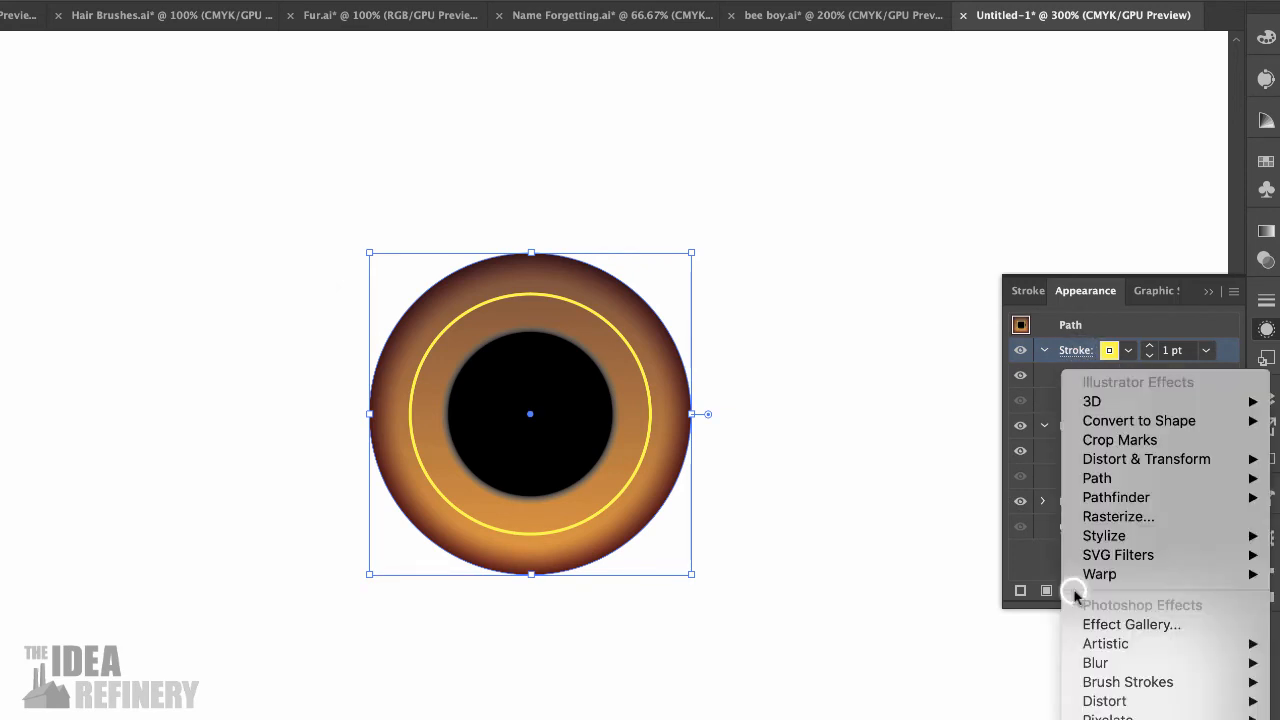
mouse_move(1127, 462)
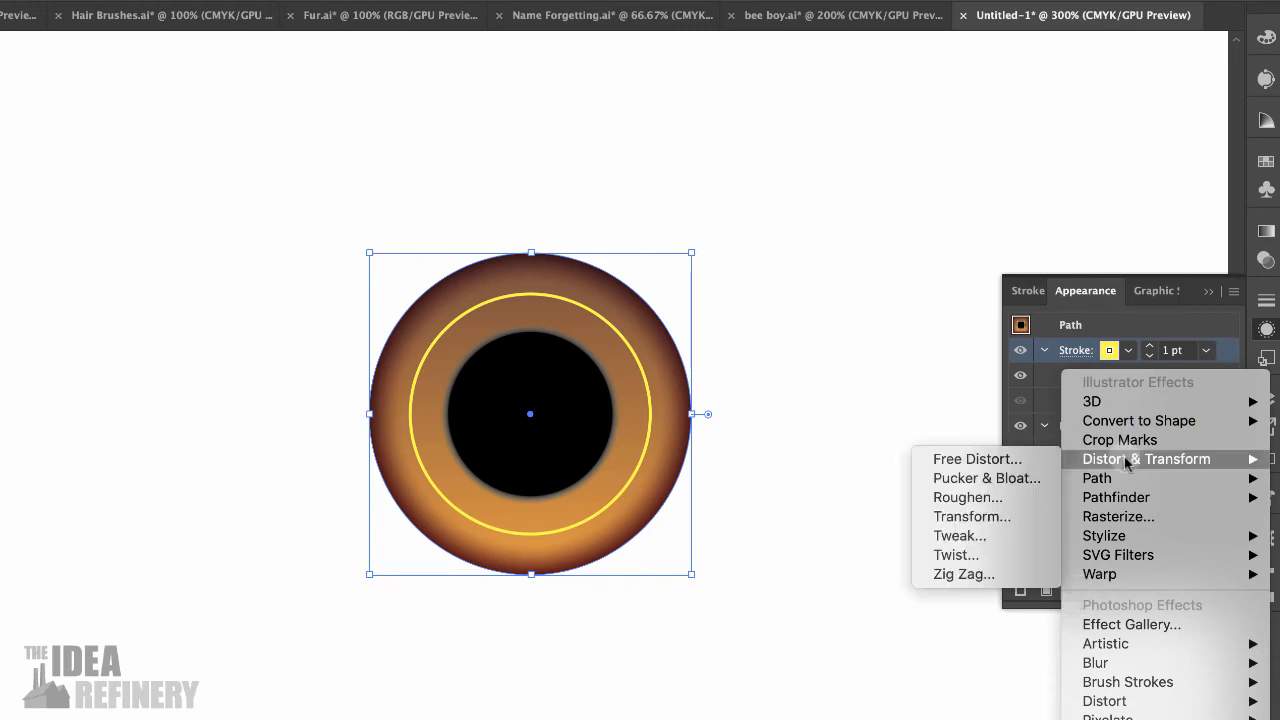
left_click(963, 575)
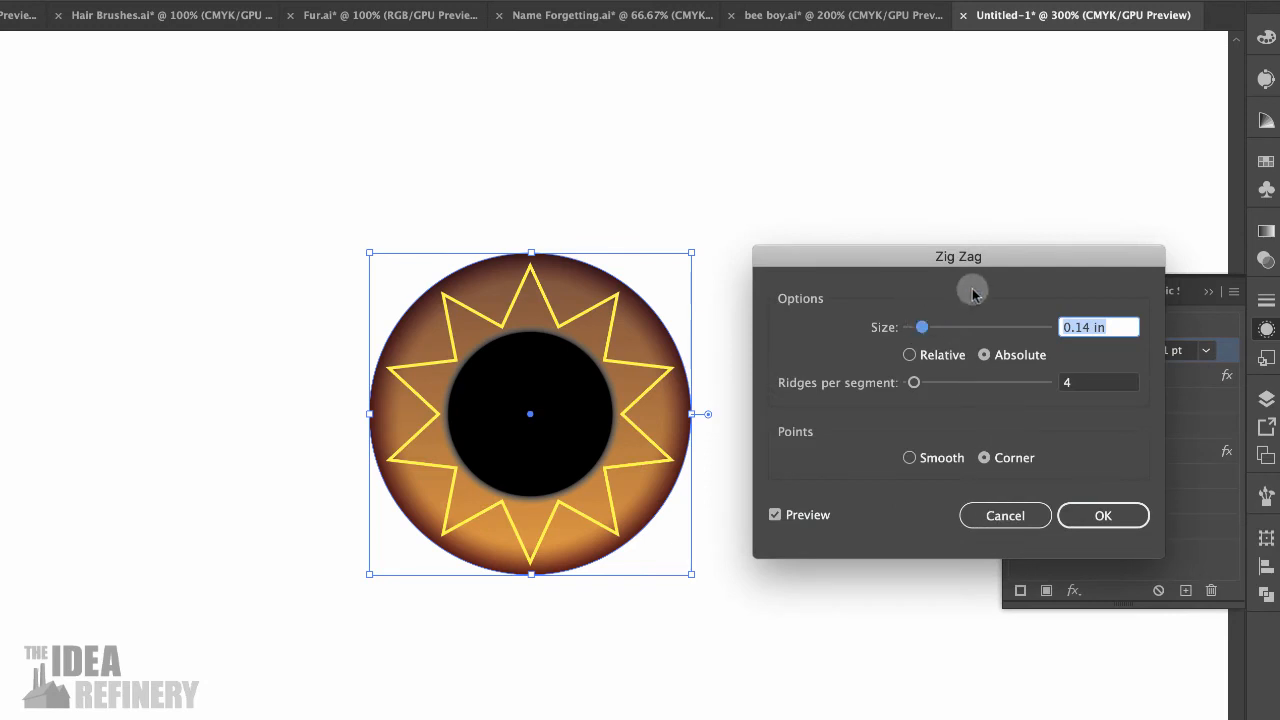
left_click_drag(957, 258, 938, 116)
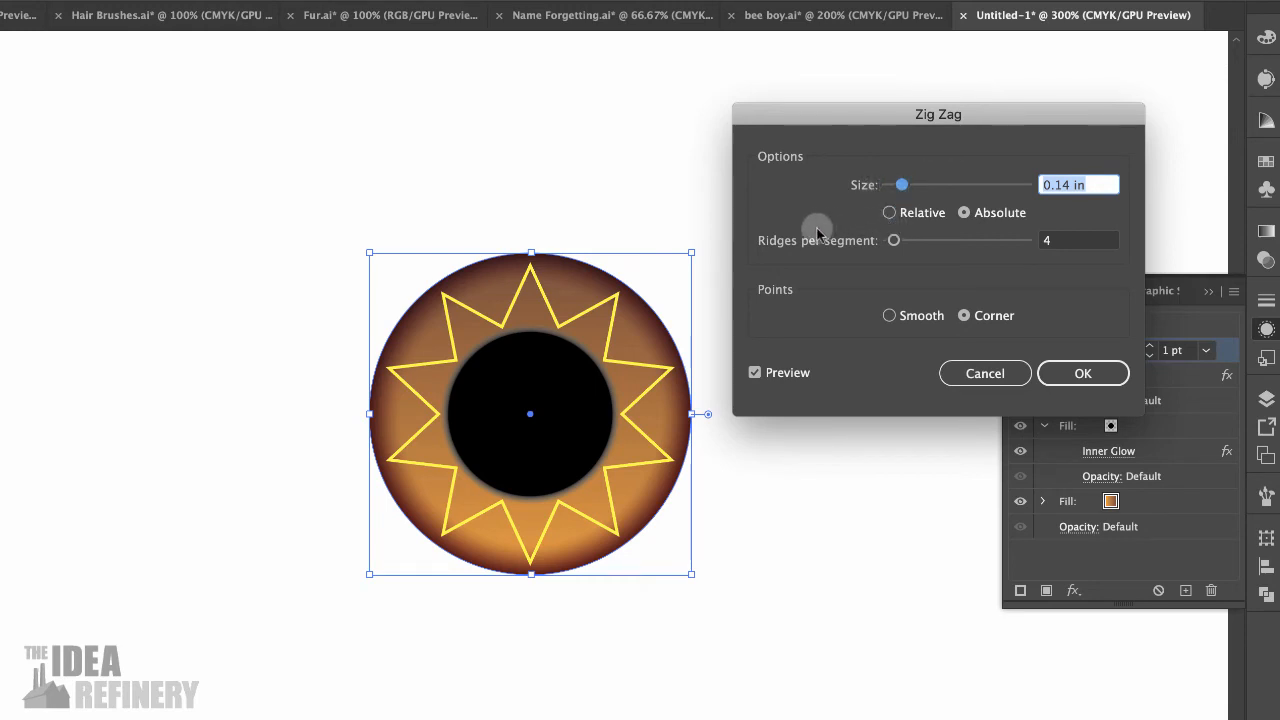
left_click_drag(894, 241, 911, 246)
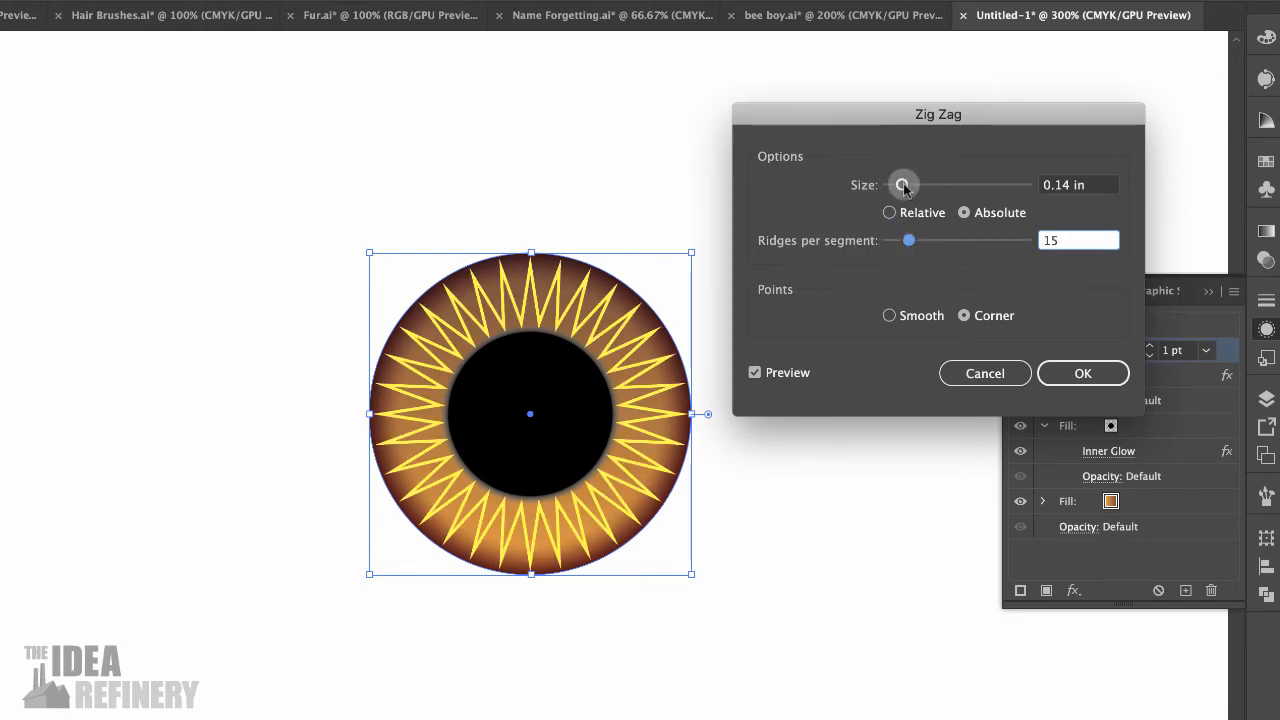
mouse_move(903, 187)
left_mouse_down()
mouse_move(923, 186)
mouse_move(907, 186)
left_mouse_up()
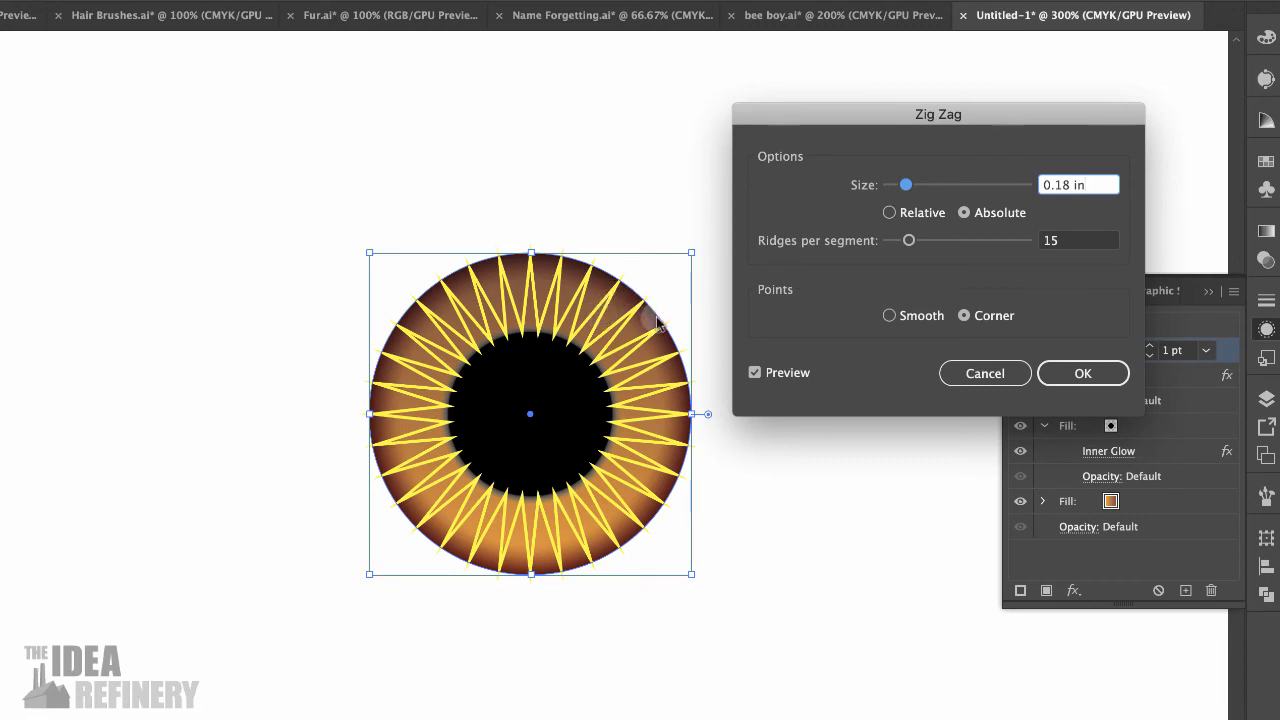
left_click(902, 185)
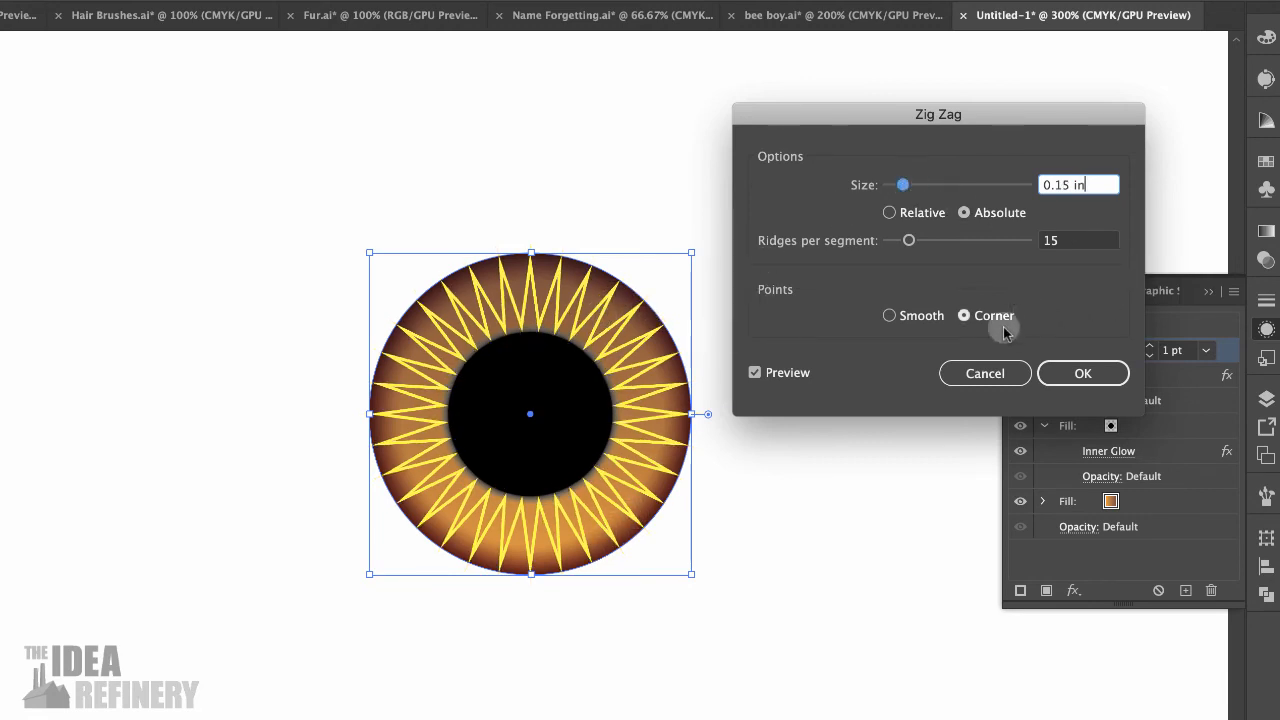
left_click(889, 316)
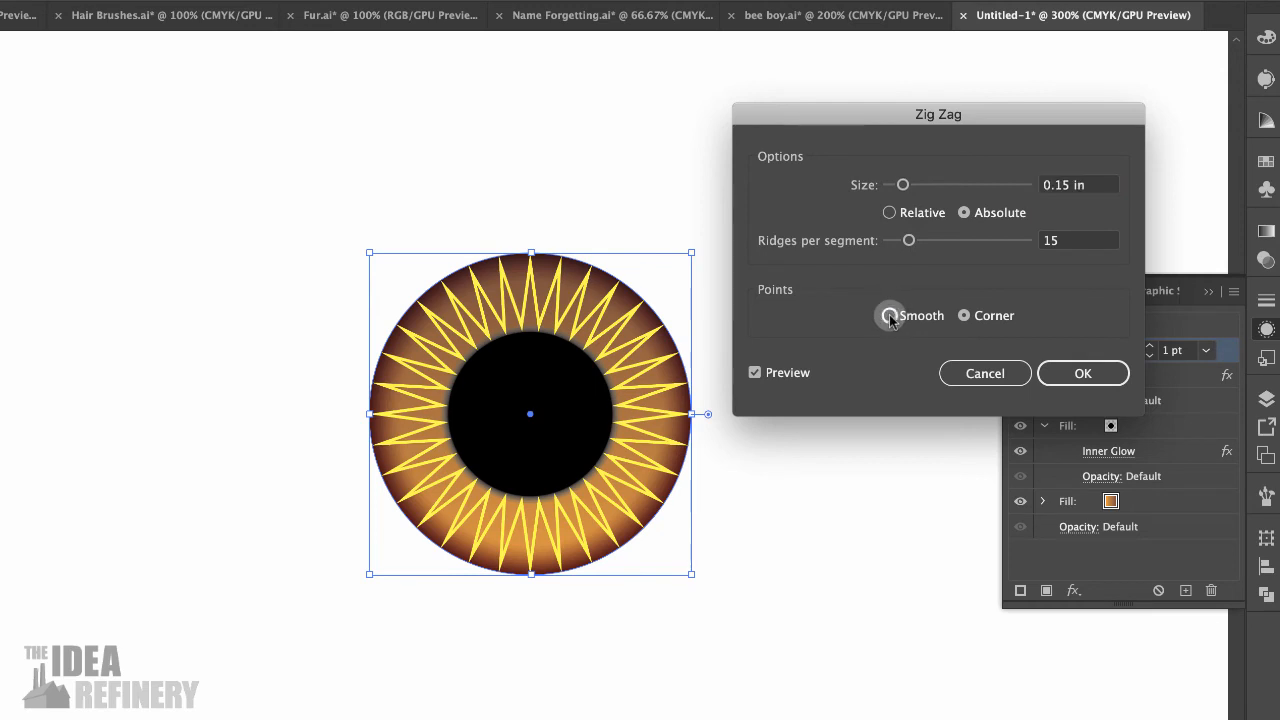
left_click(901, 186)
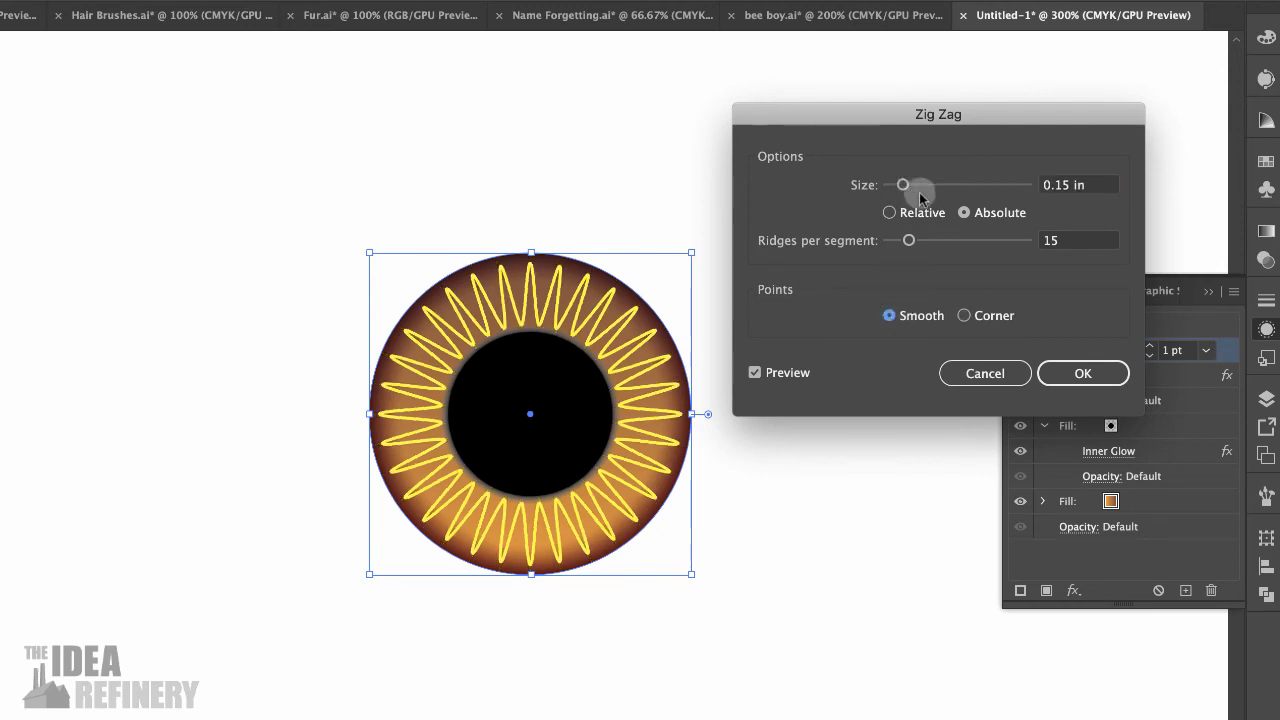
key("Return")
- Apply a Roughen effect to the yellow stroke with a relative size of 2%, detail of 17/in and smooth points
left_click(1230, 349)
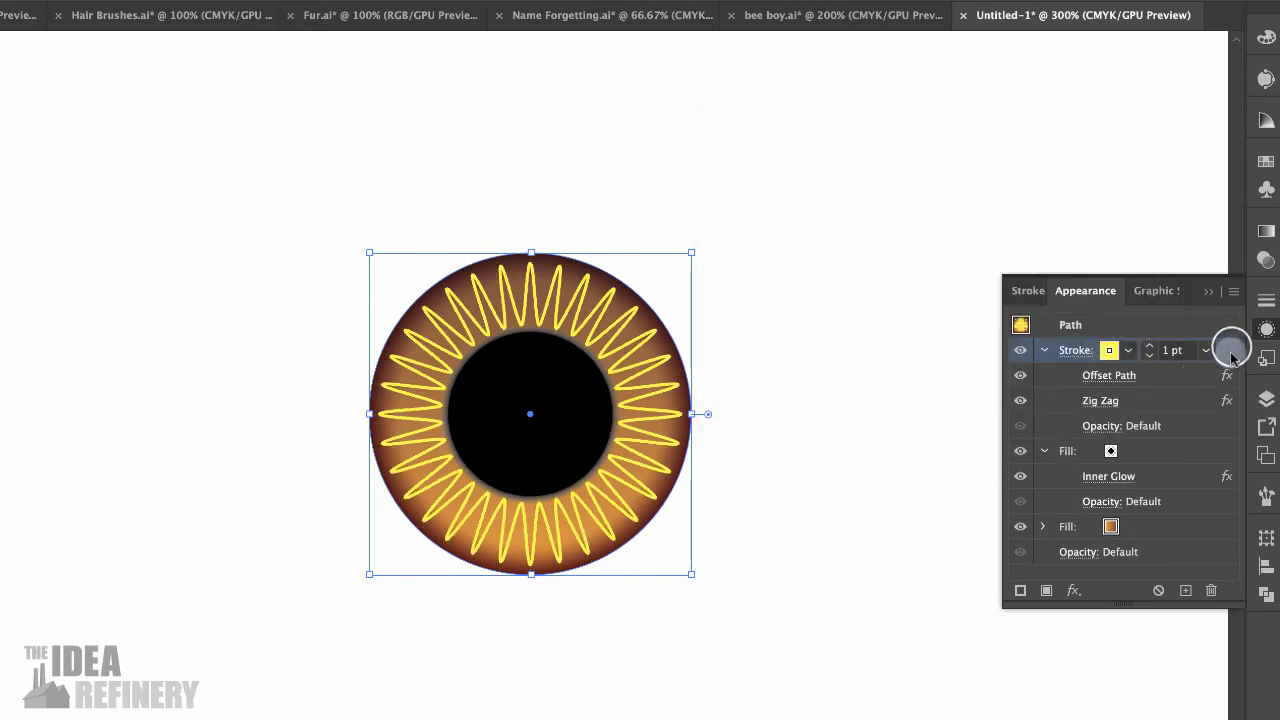
left_click(1104, 340)
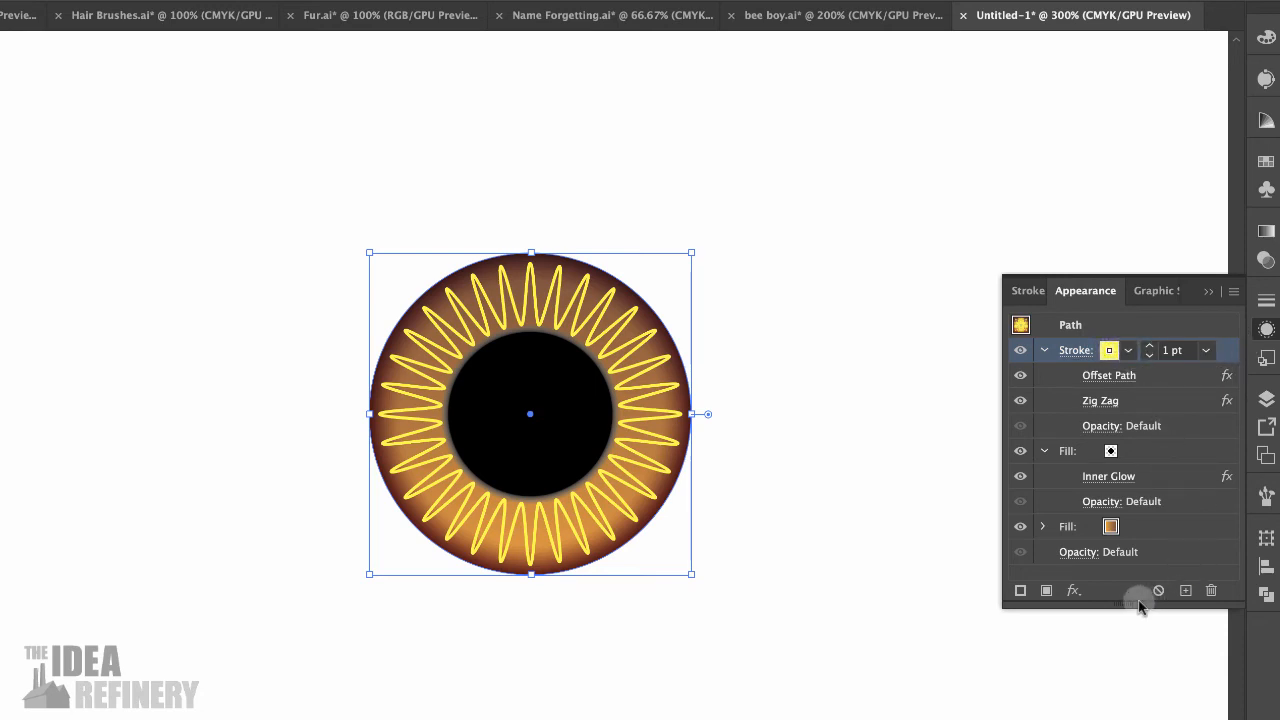
left_click(1074, 592)
mouse_move(1118, 458)
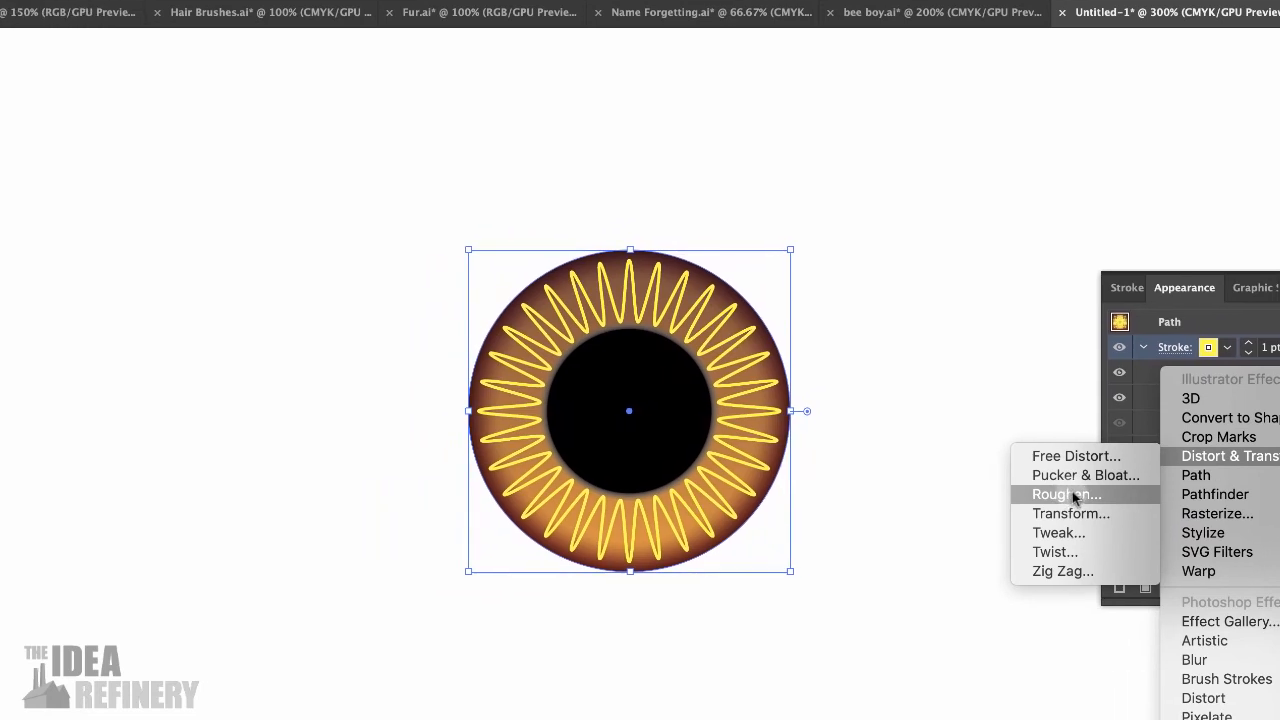
left_click(1072, 495)
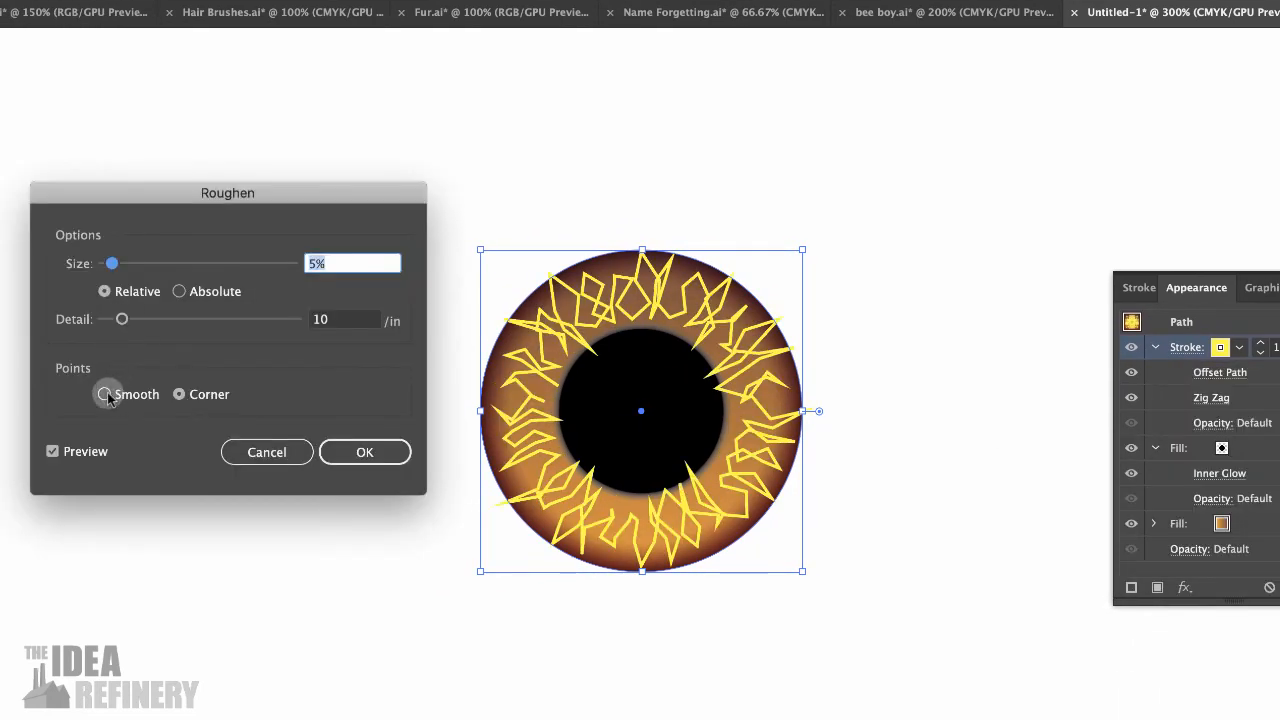
left_click(106, 394)
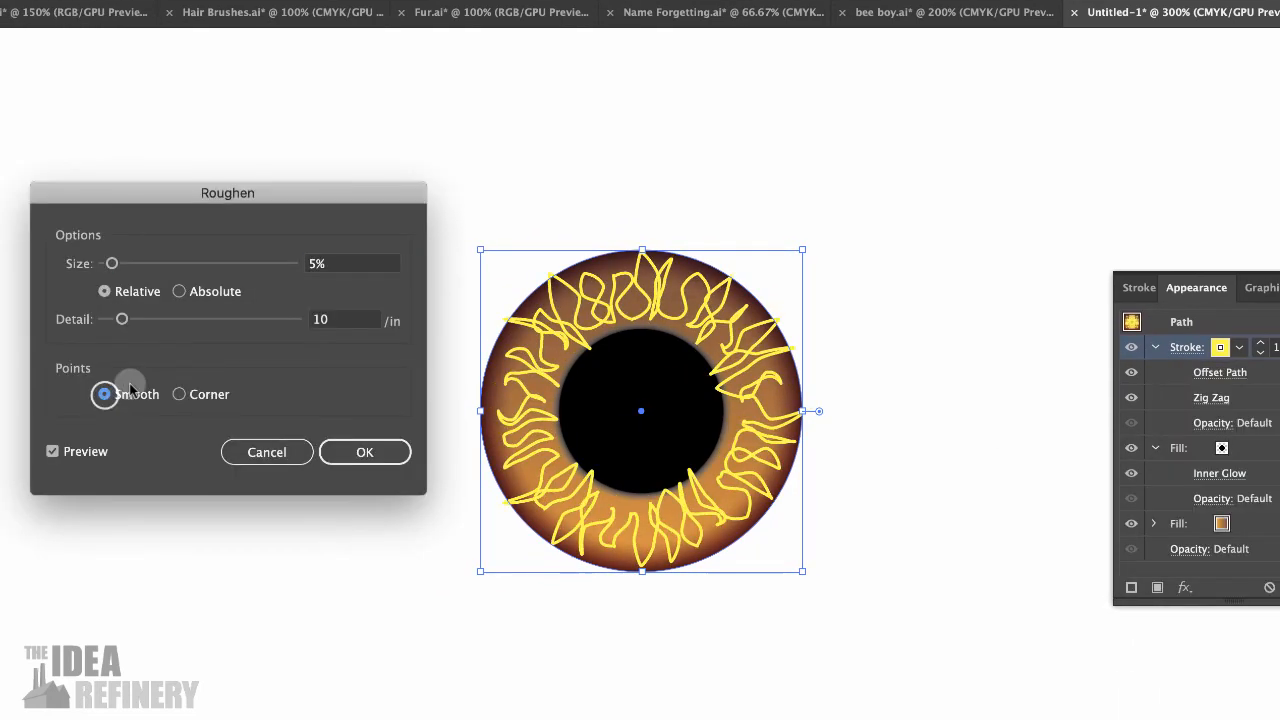
left_click_drag(123, 319, 119, 319)
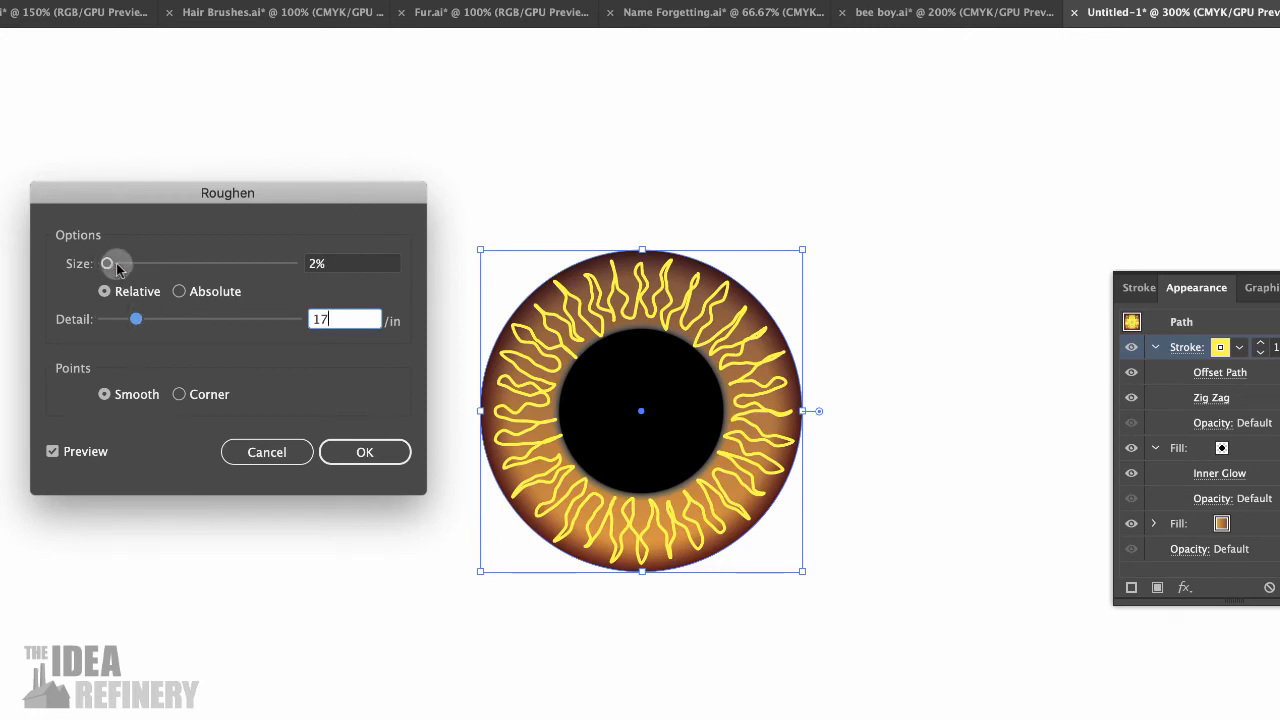
left_click(365, 451)
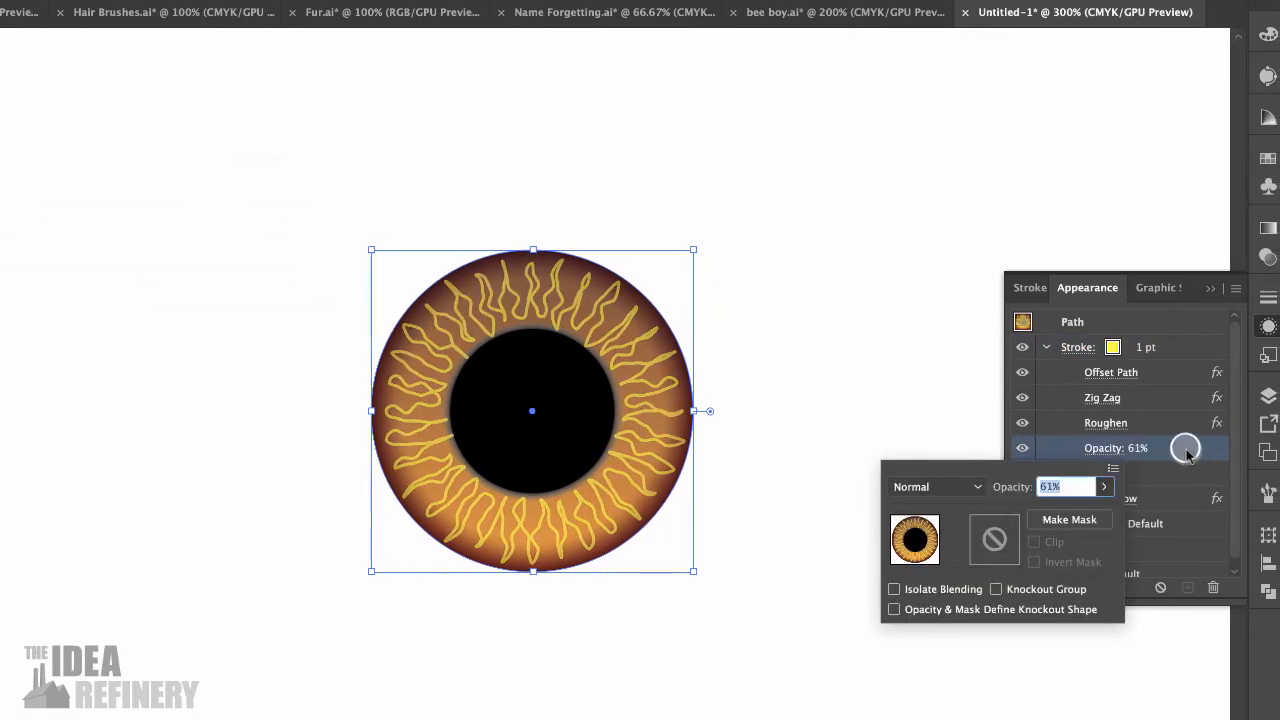
- Apply a Gaussian Blur with a radius of about 2.24 pixels to the yellow stroke
left_click(1172, 340)
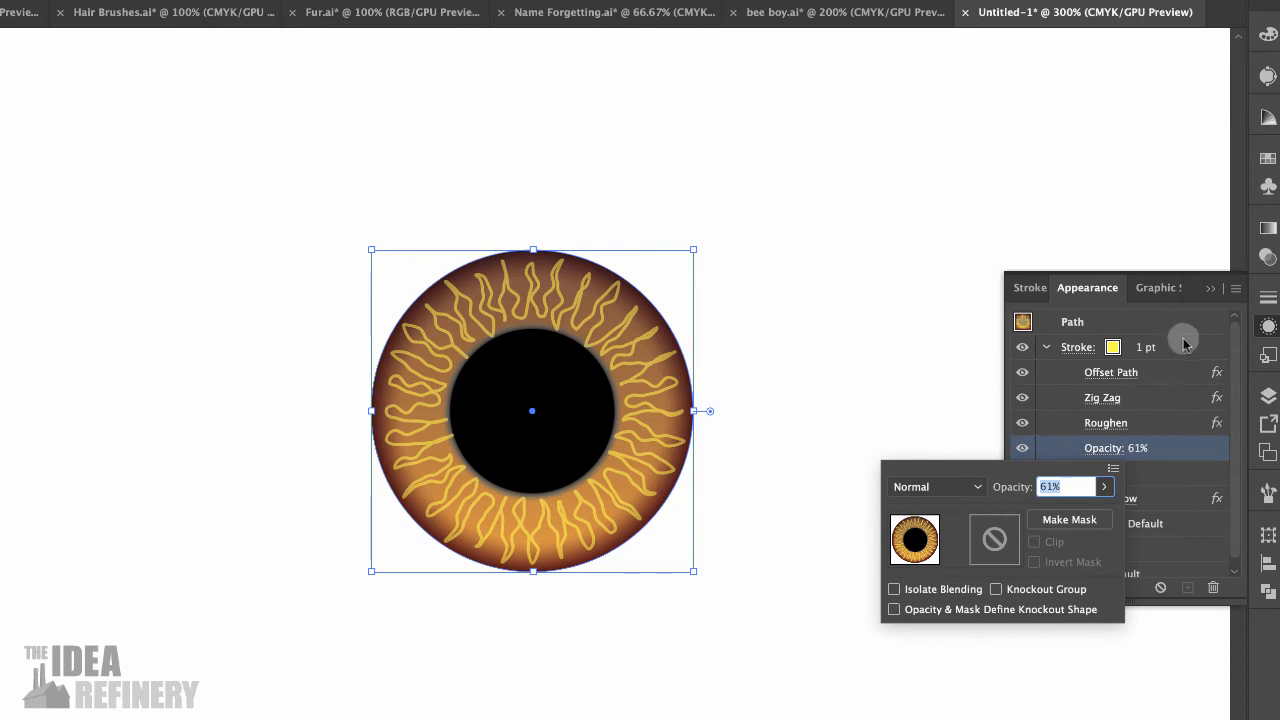
left_click(1178, 347)
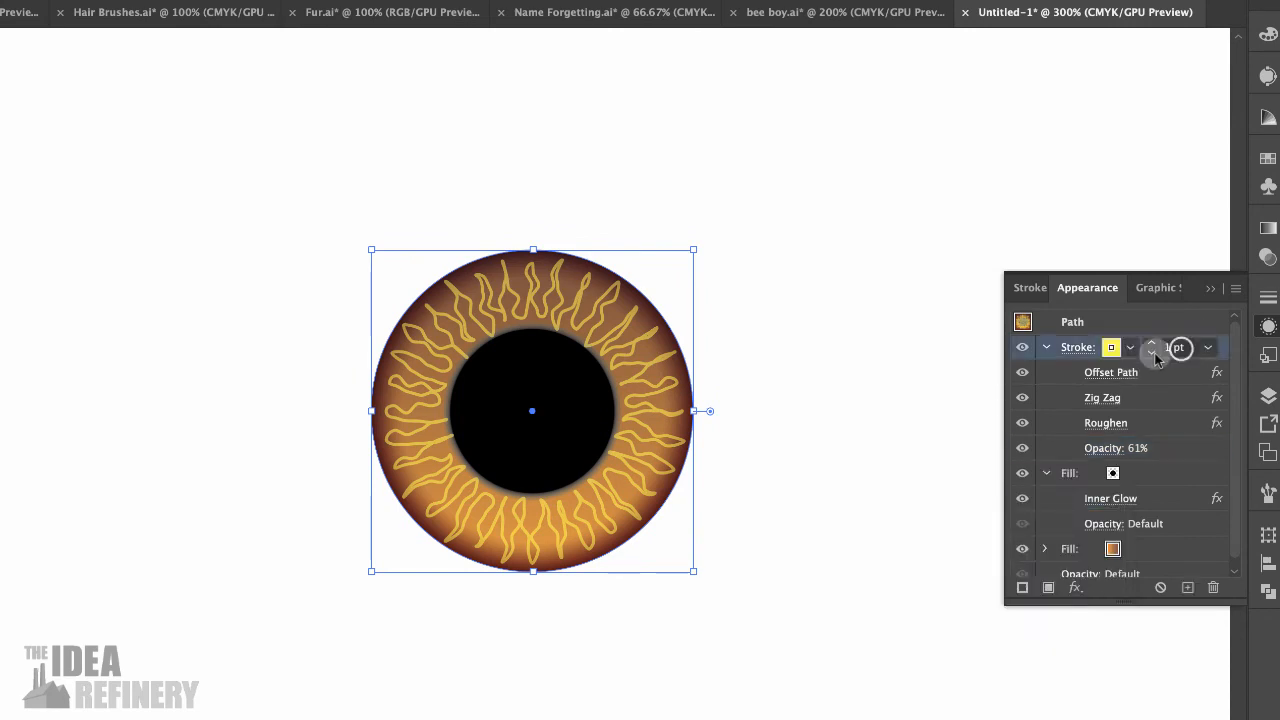
left_click(1077, 589)
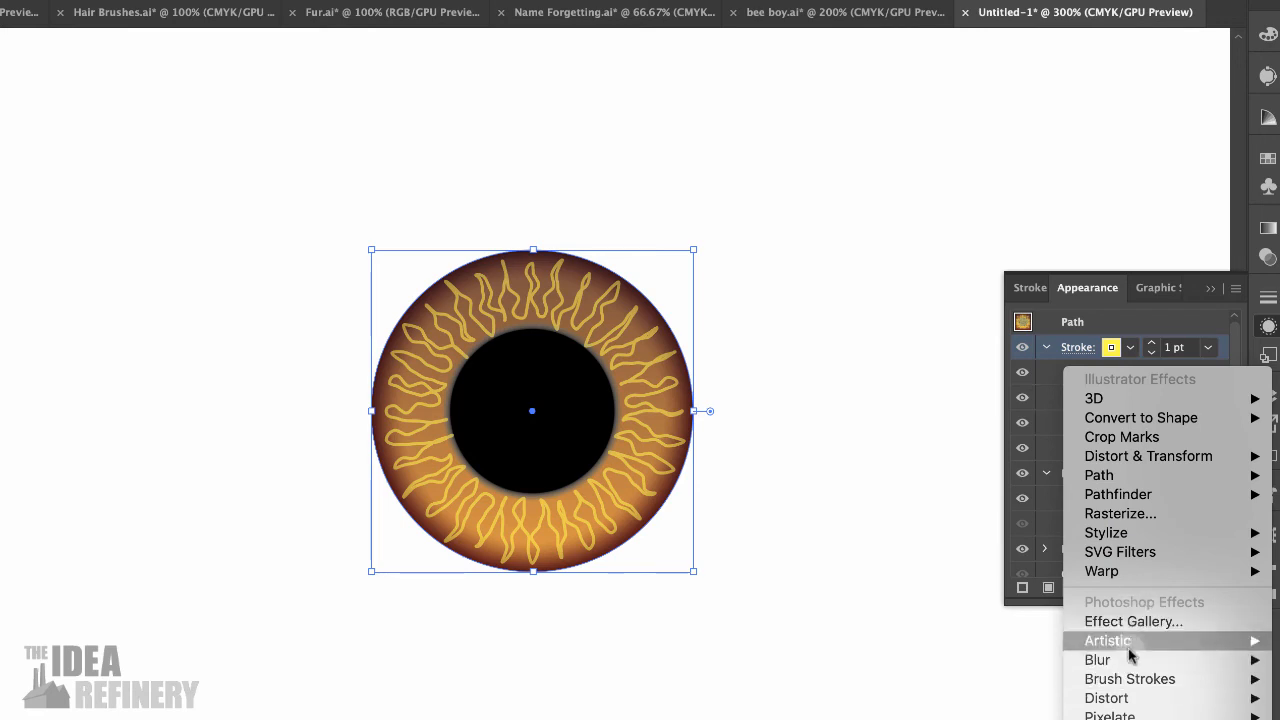
mouse_move(1110, 666)
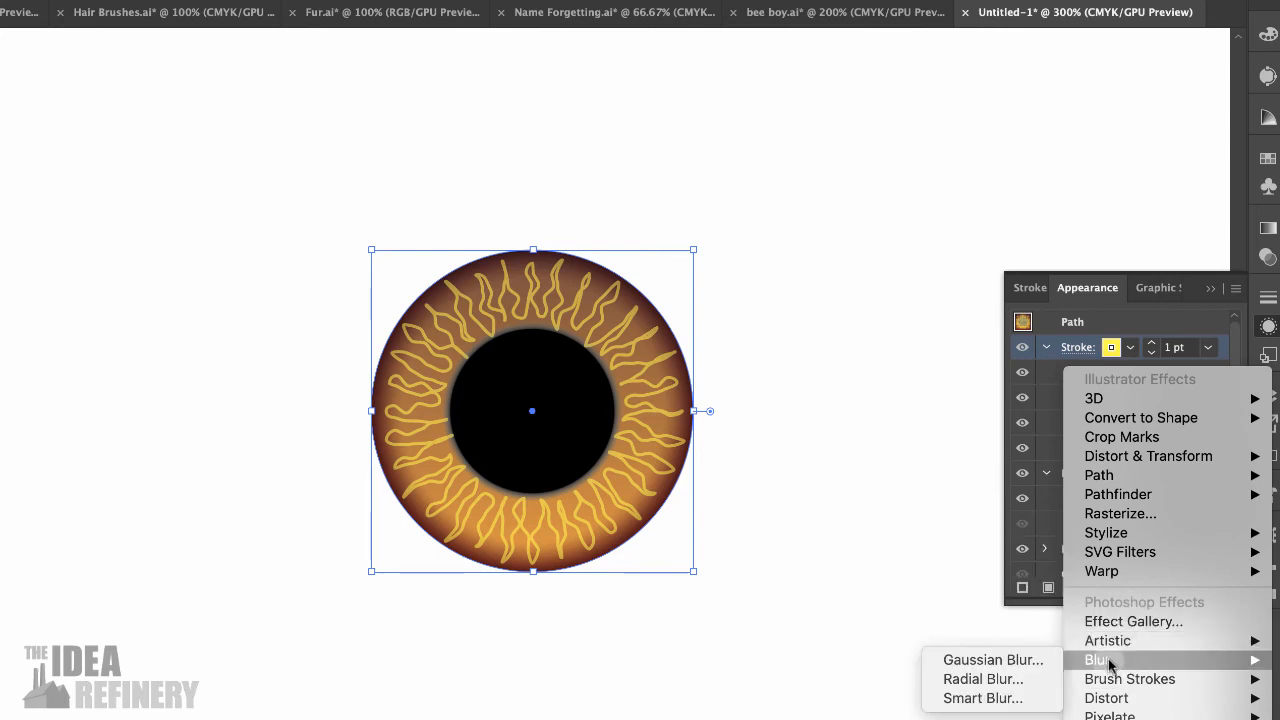
left_click(1020, 662)
left_click_drag(889, 350, 846, 354)
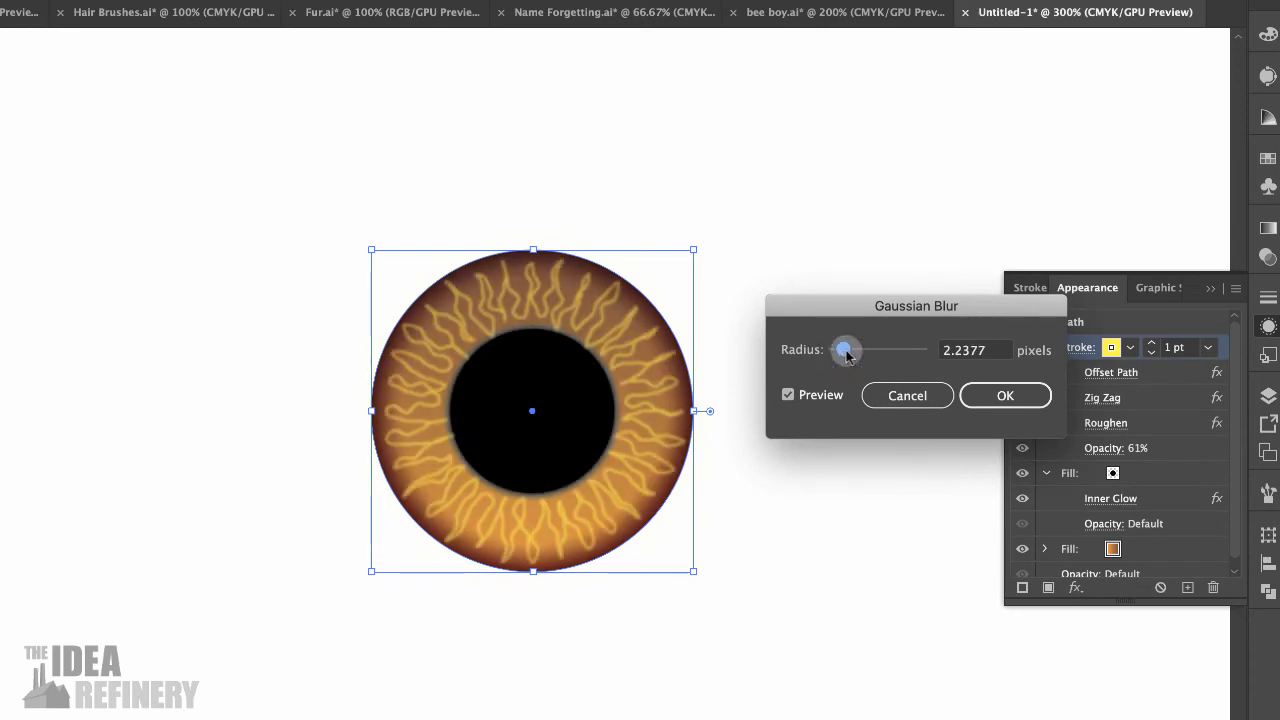
left_click(1005, 396)
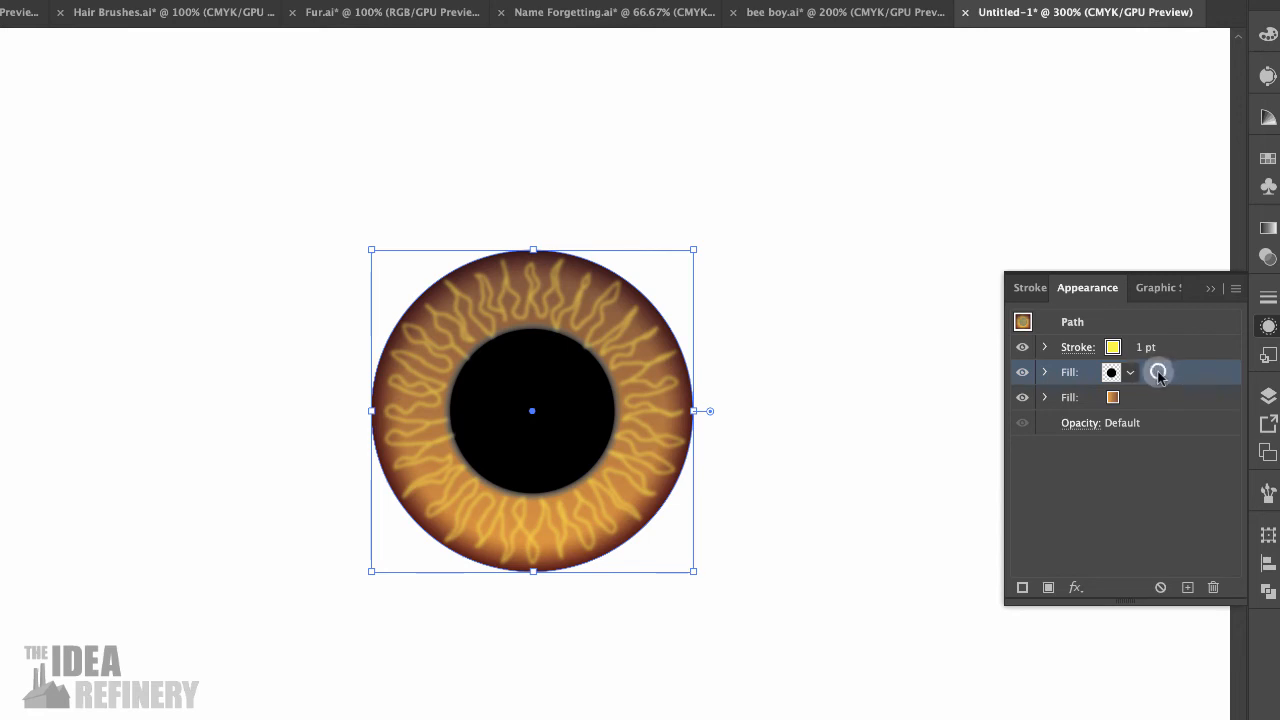
- Move the black pupil fill above the yellow stroke and duplicate that fill
left_click_drag(1158, 372, 1164, 333)
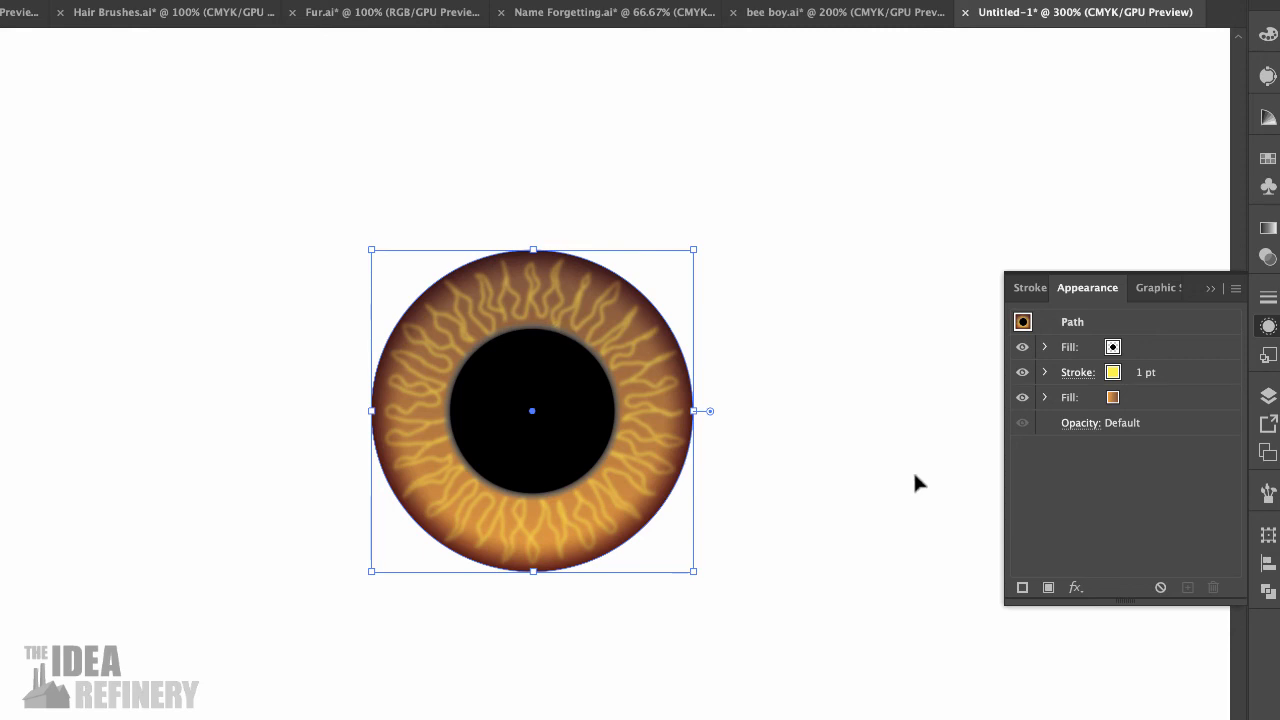
left_click(1155, 346)
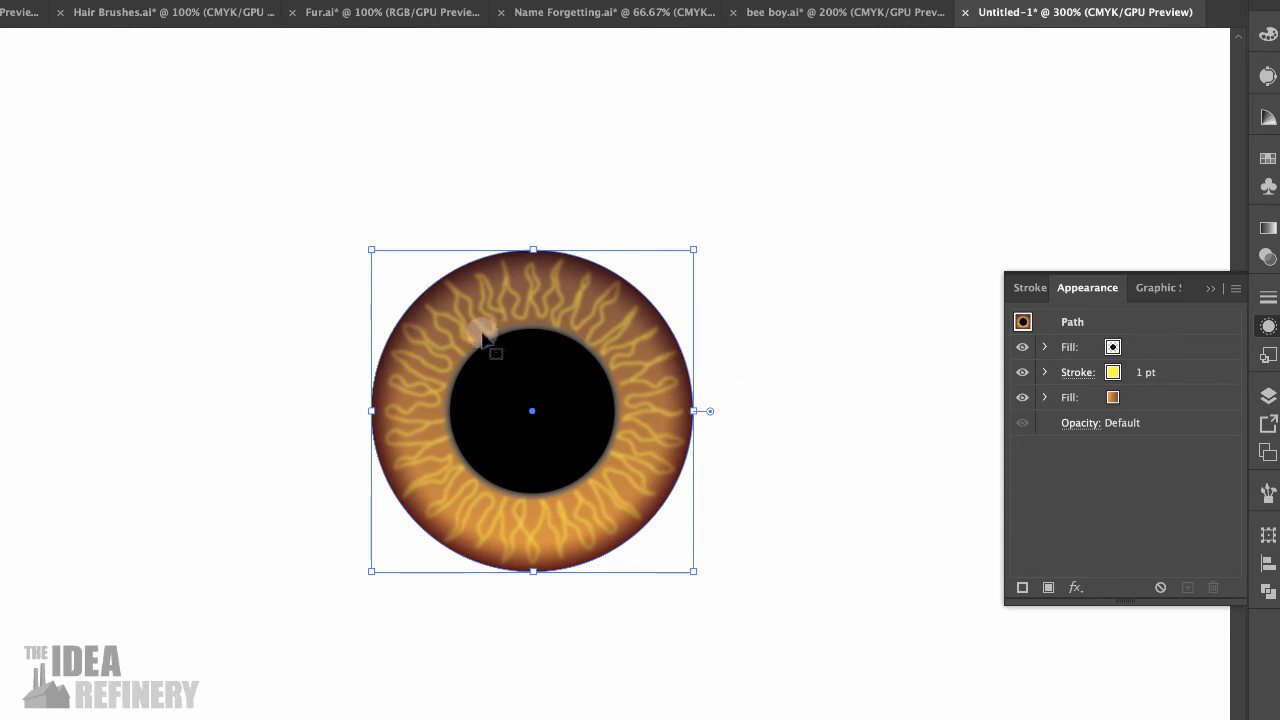
left_click(1158, 347)
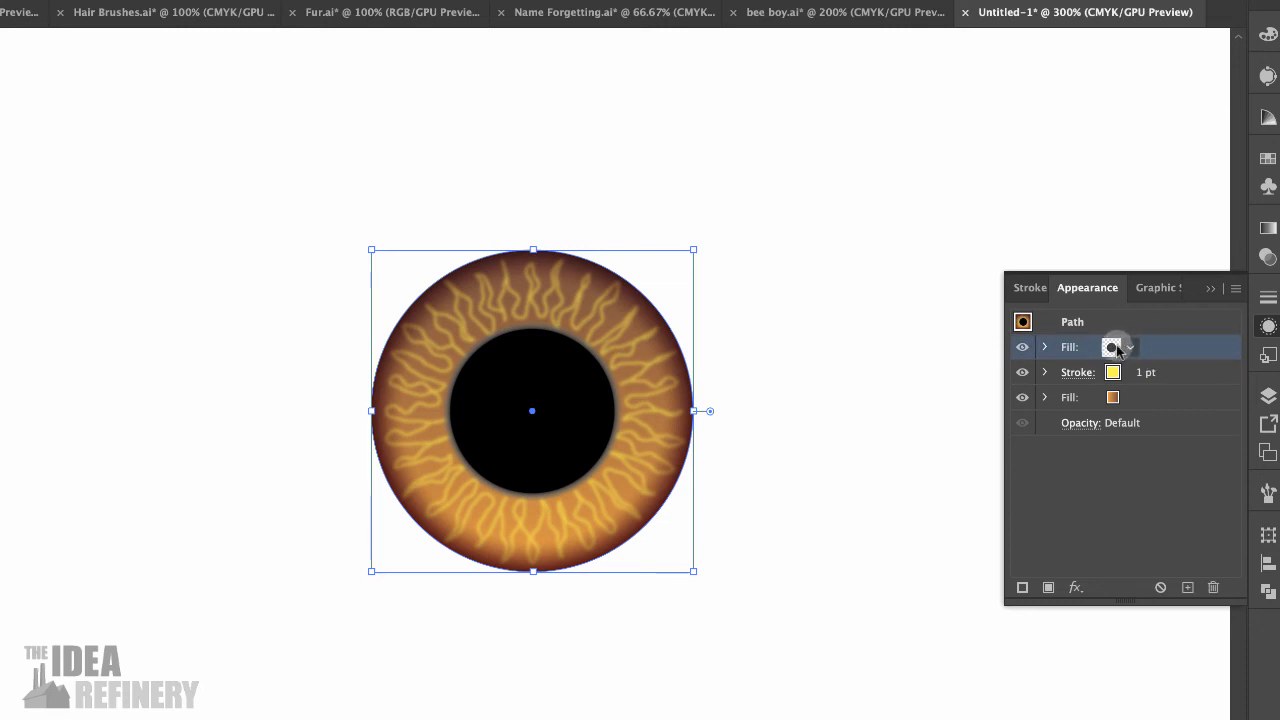
left_click(1189, 589)
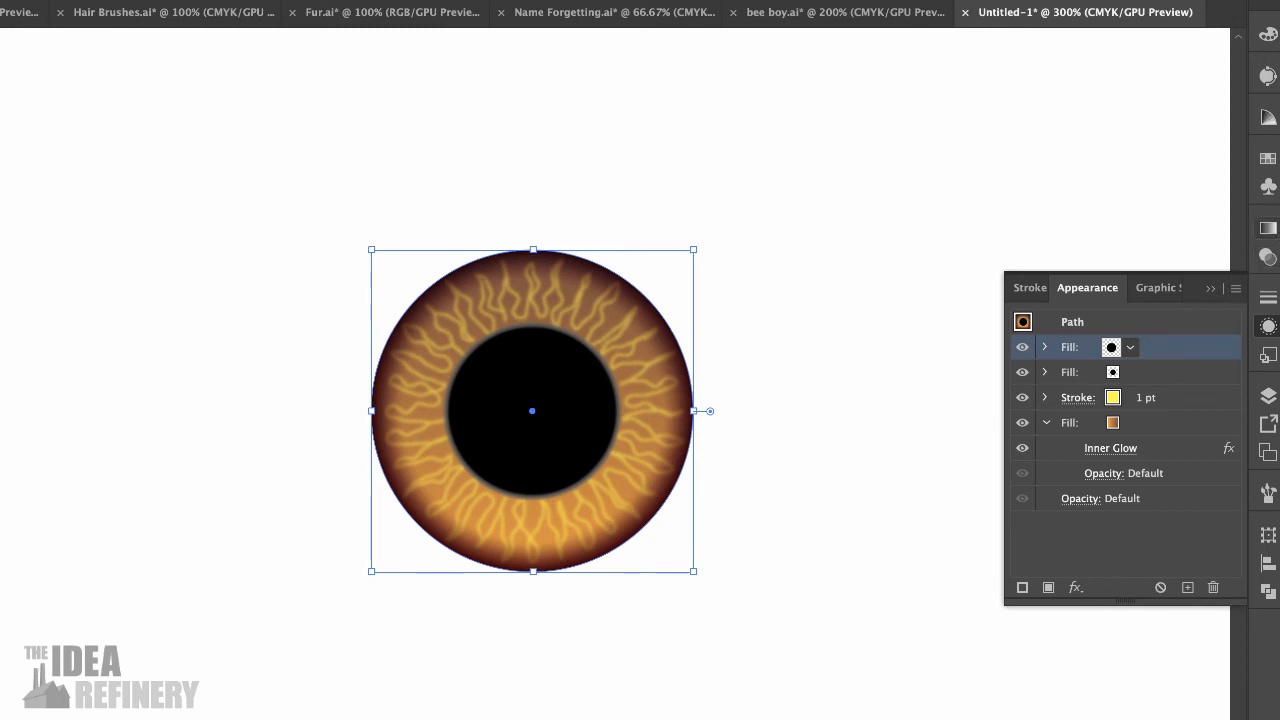
- Recolor both the opaque and the transparent black gradient stops of the topmost pupil fill to white
left_click(1268, 228)
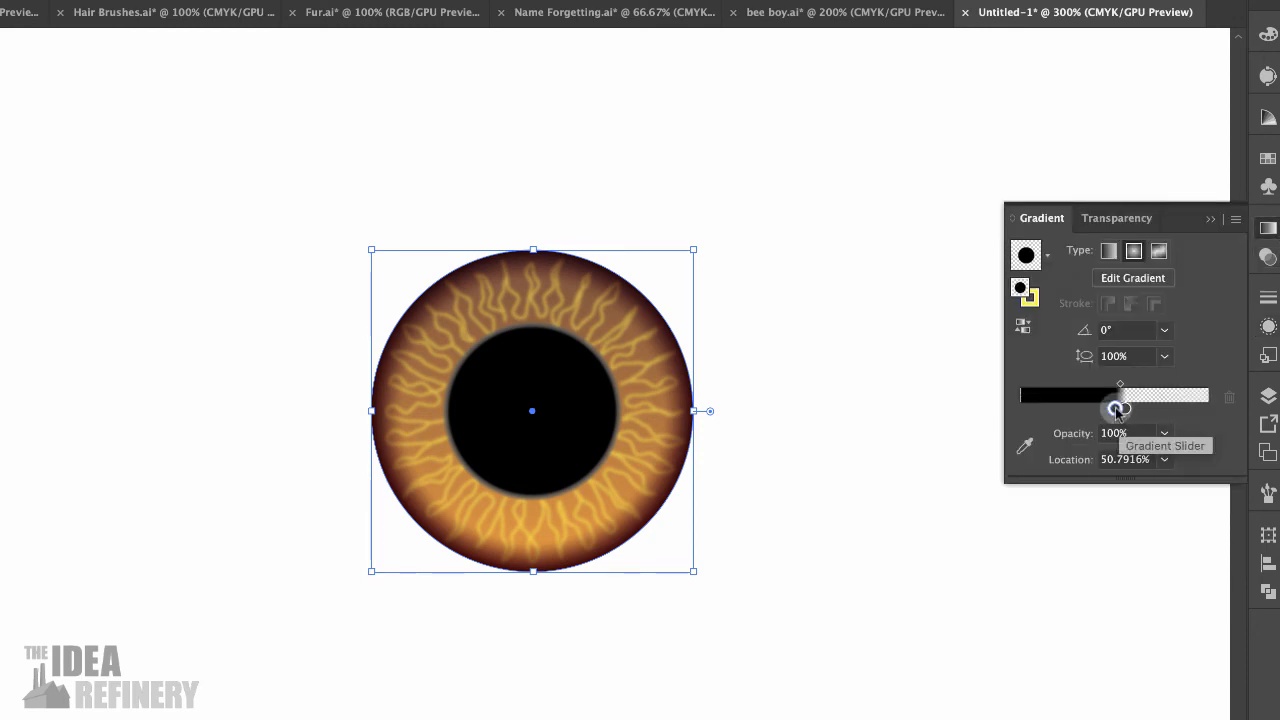
left_click(1117, 411)
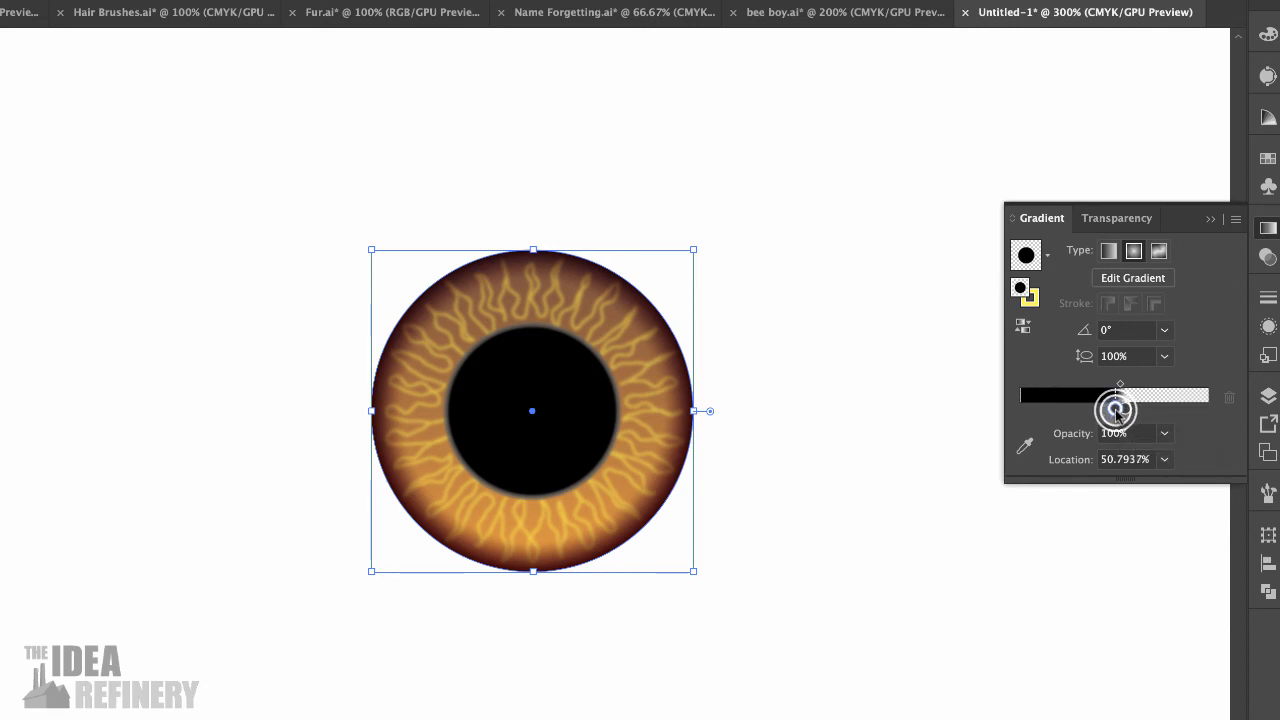
double_click(1117, 410)
left_click(995, 588)
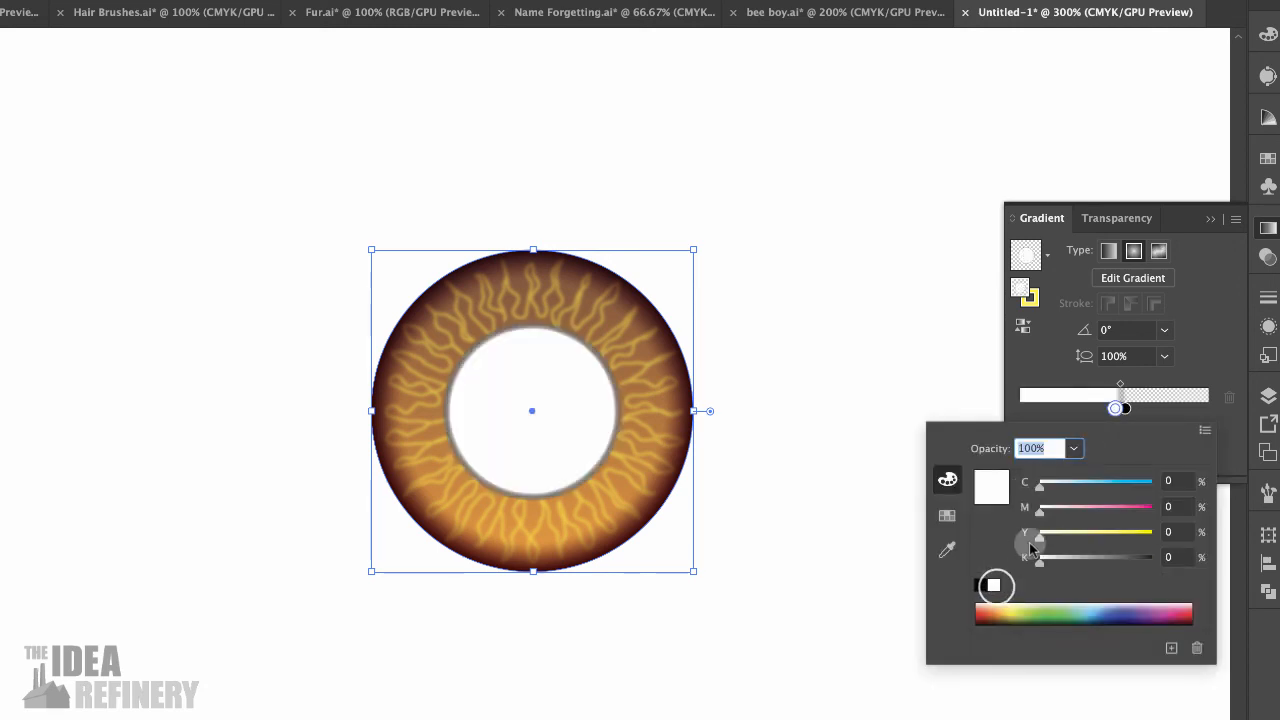
left_click(1125, 408)
double_click(1125, 408)
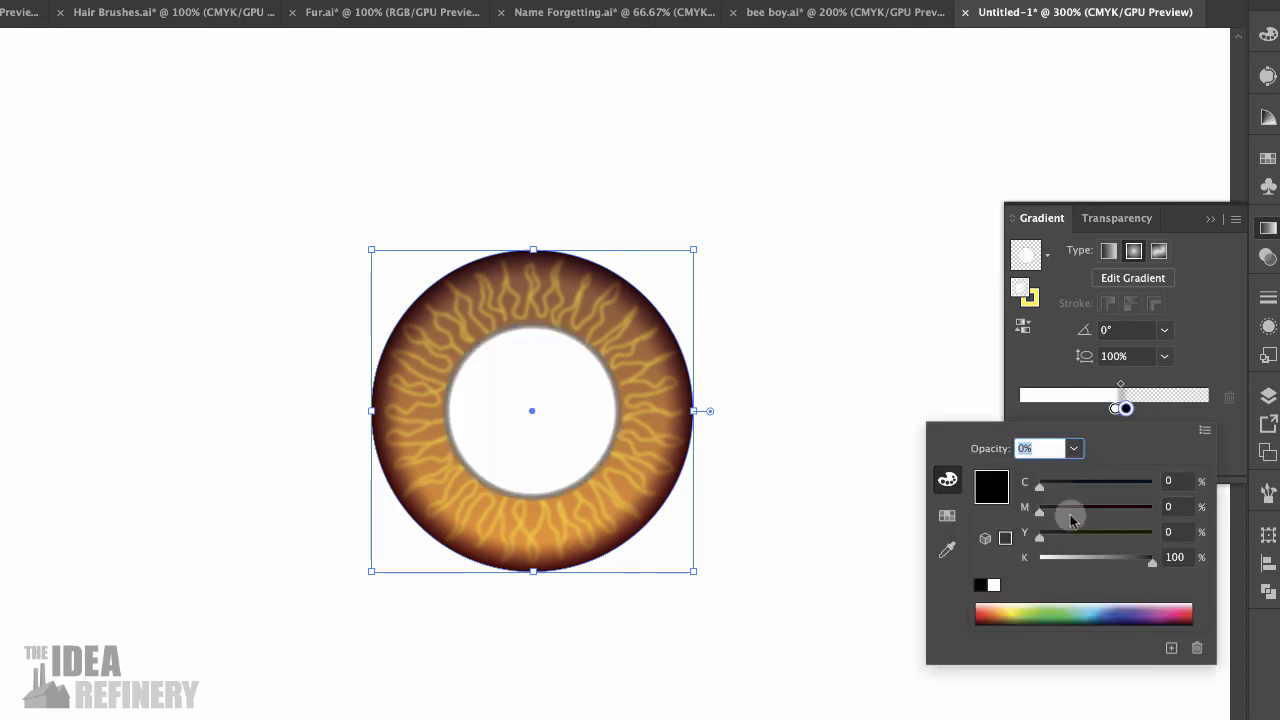
left_click(995, 586)
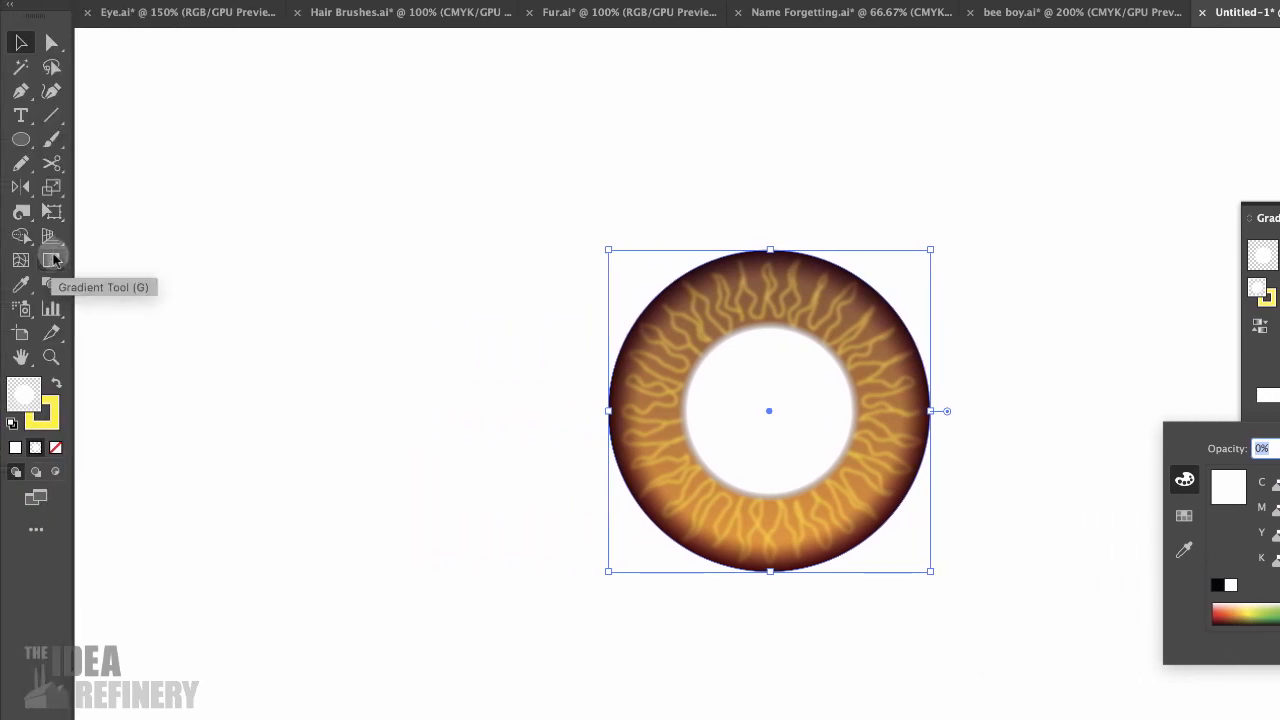
- Redraw the white radial gradient as a small round highlight on the pupil's upper-right edge, using the Gradient tool
left_click(52, 260)
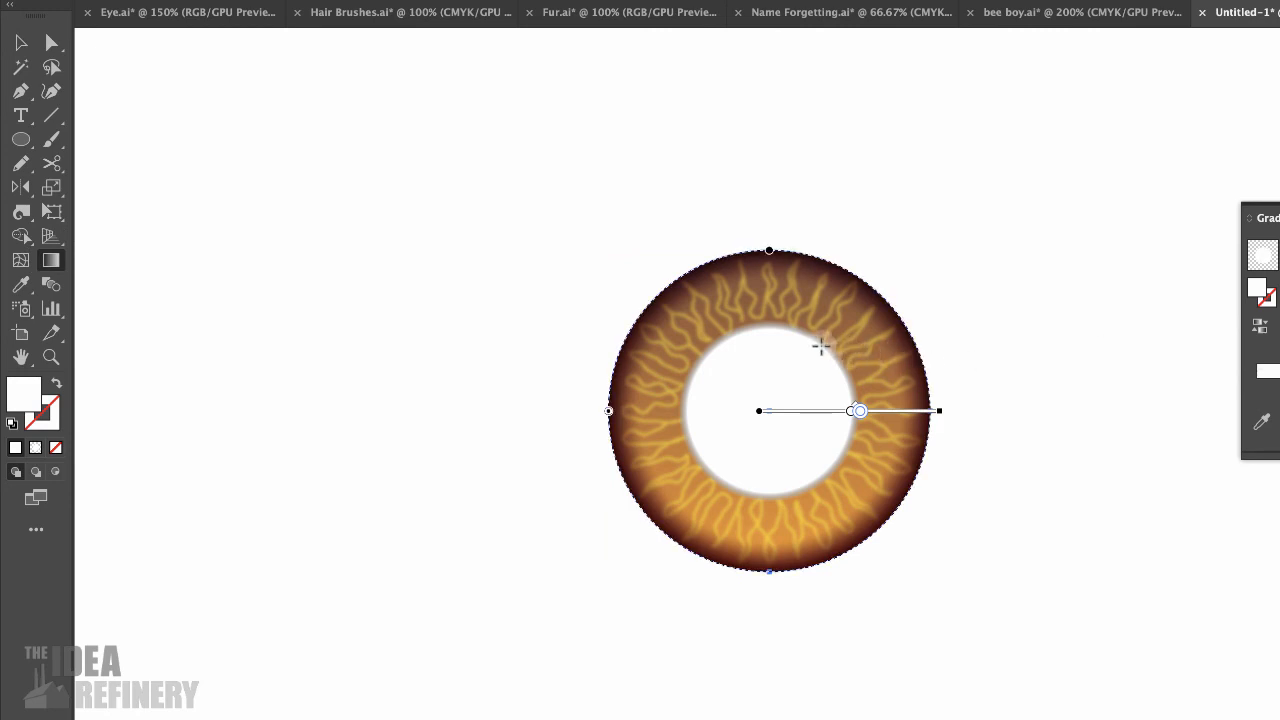
left_click_drag(819, 345, 785, 382)
left_click(36, 48)
left_click(1075, 359)
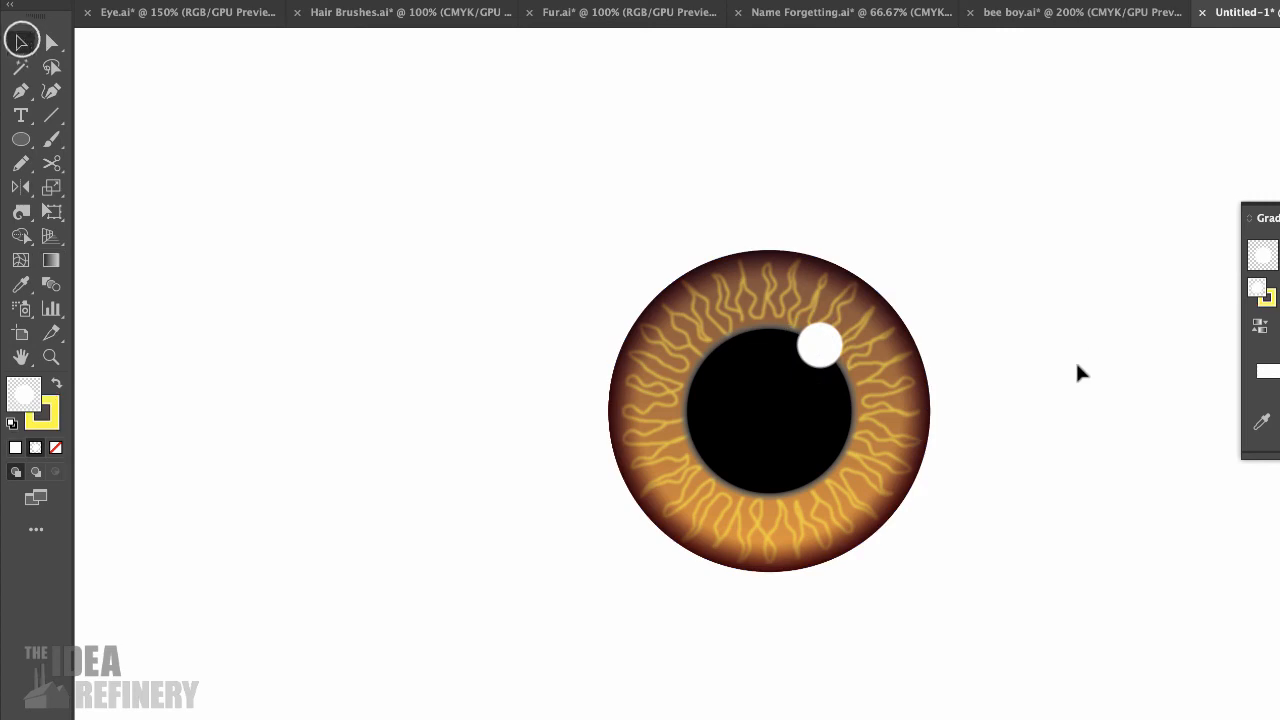
key("ctrl+minus")
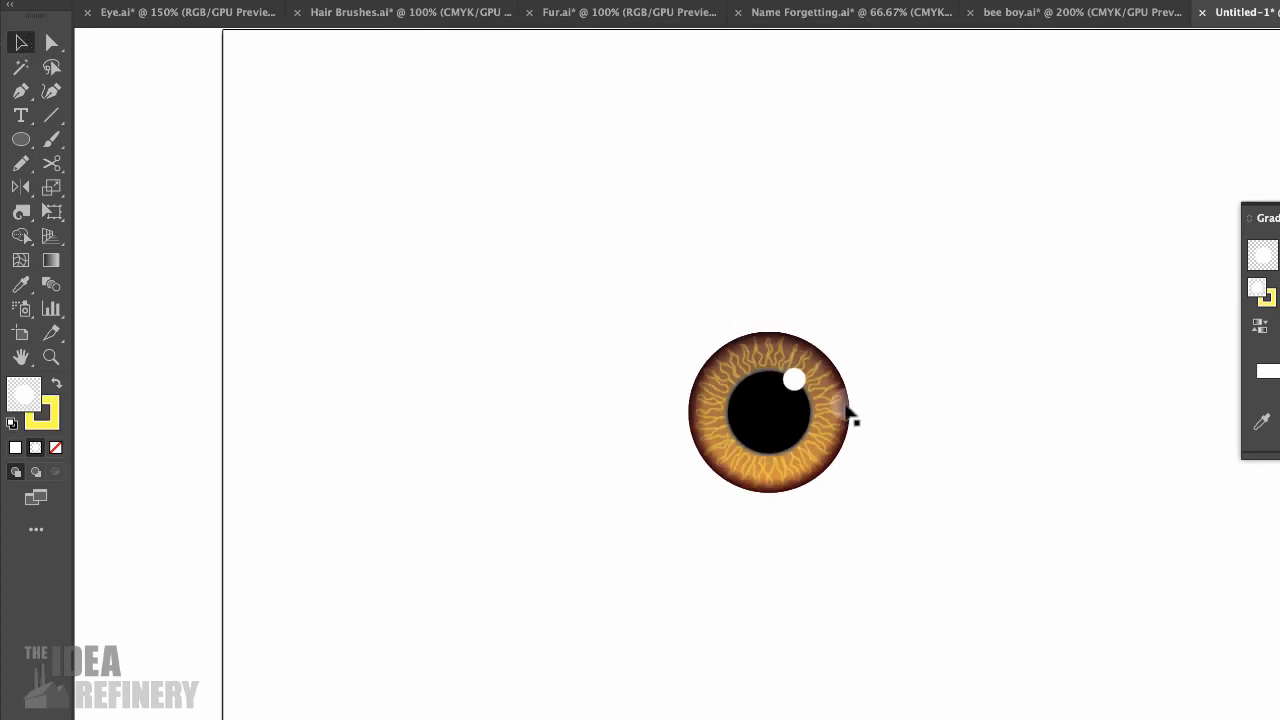
left_click(824, 449)
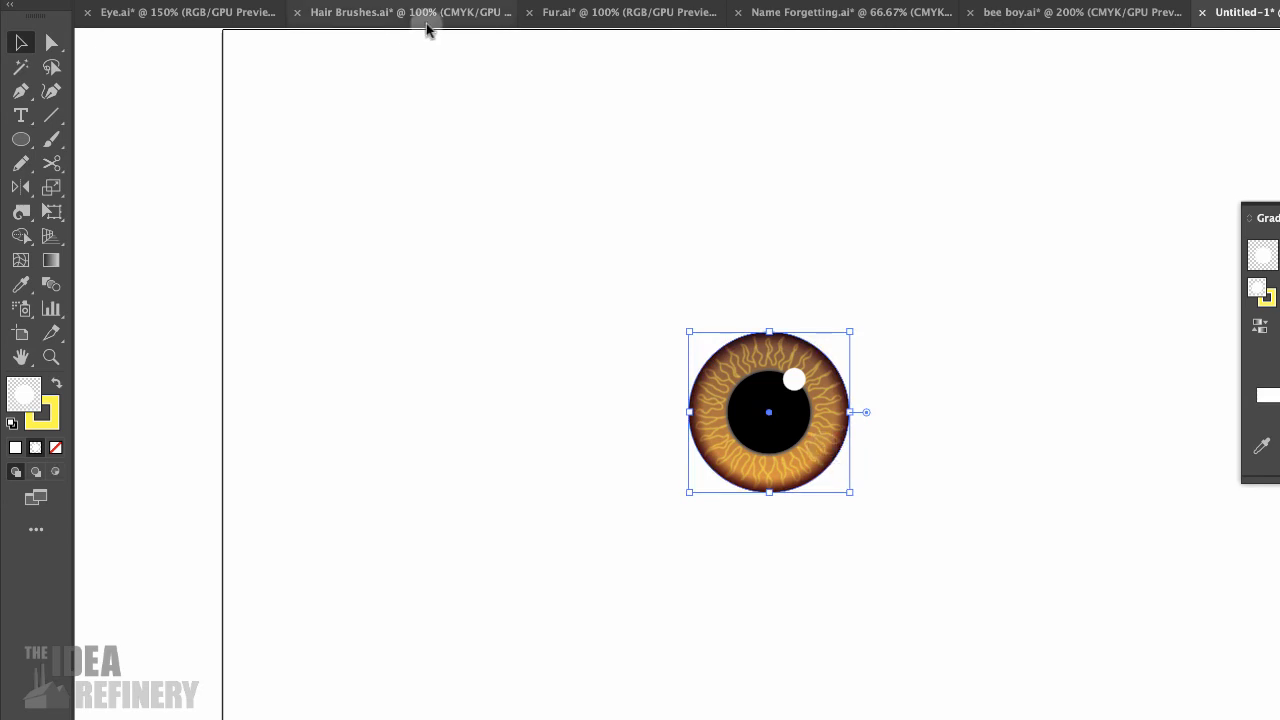
- Switch to the Hair Brushes document and examine the stacked fills and strokes of its purple and orange eye
left_click(457, 12)
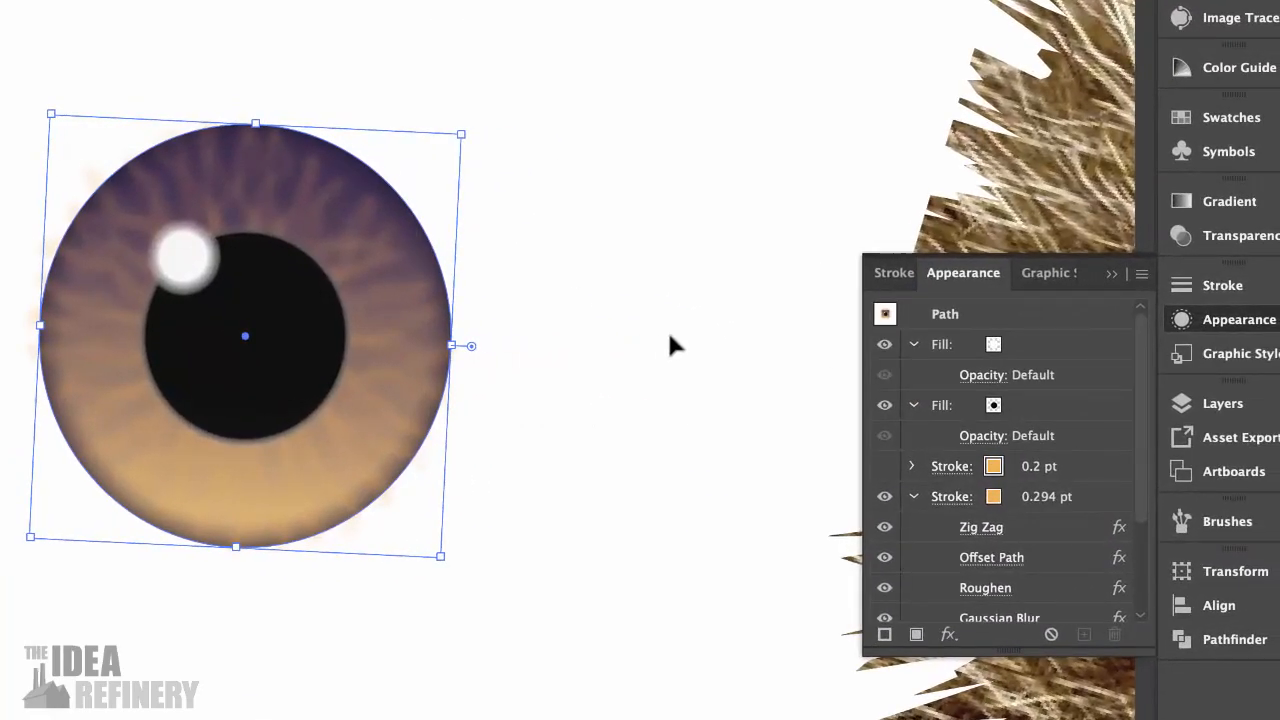
left_click(670, 345)
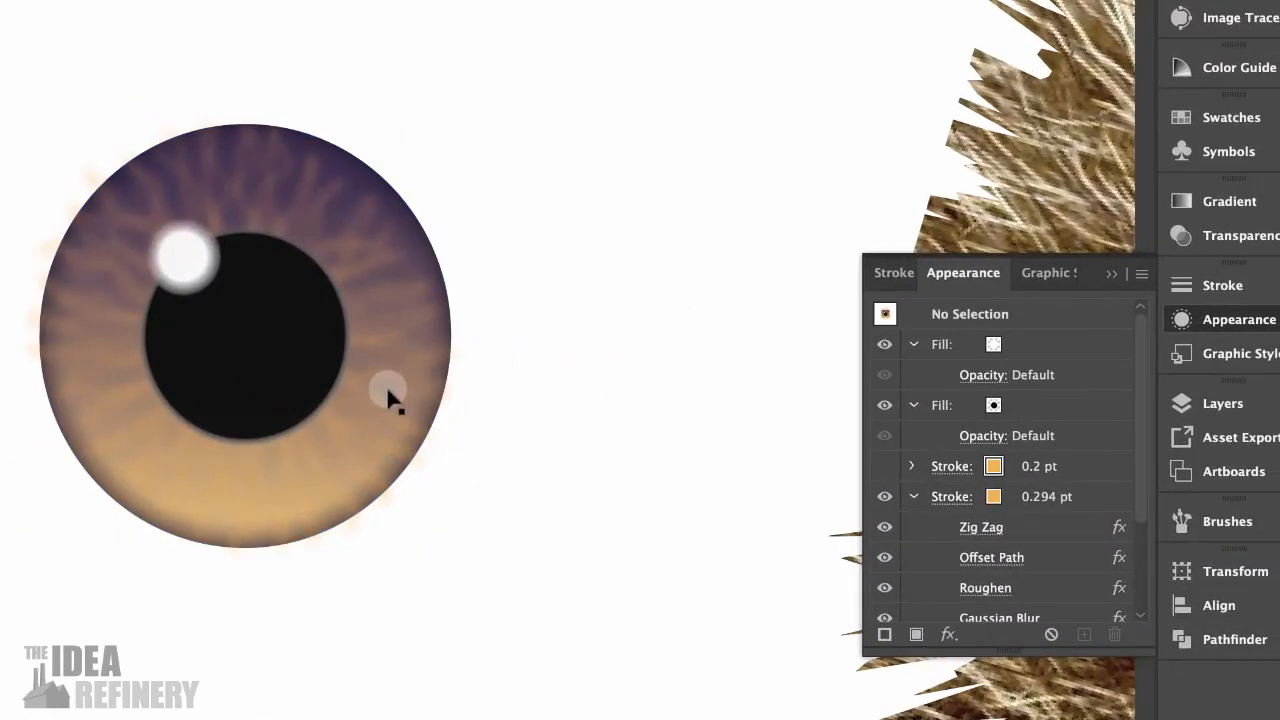
left_click(389, 395)
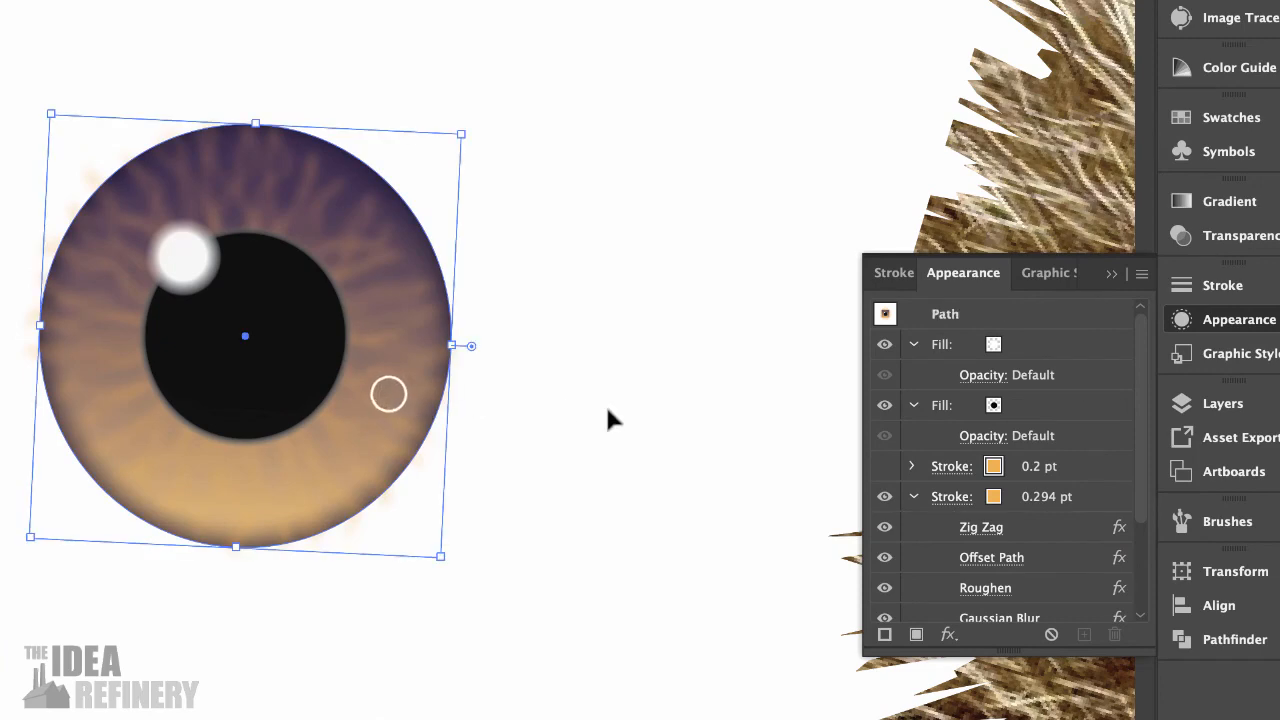
left_click(1112, 495)
left_click(1040, 405)
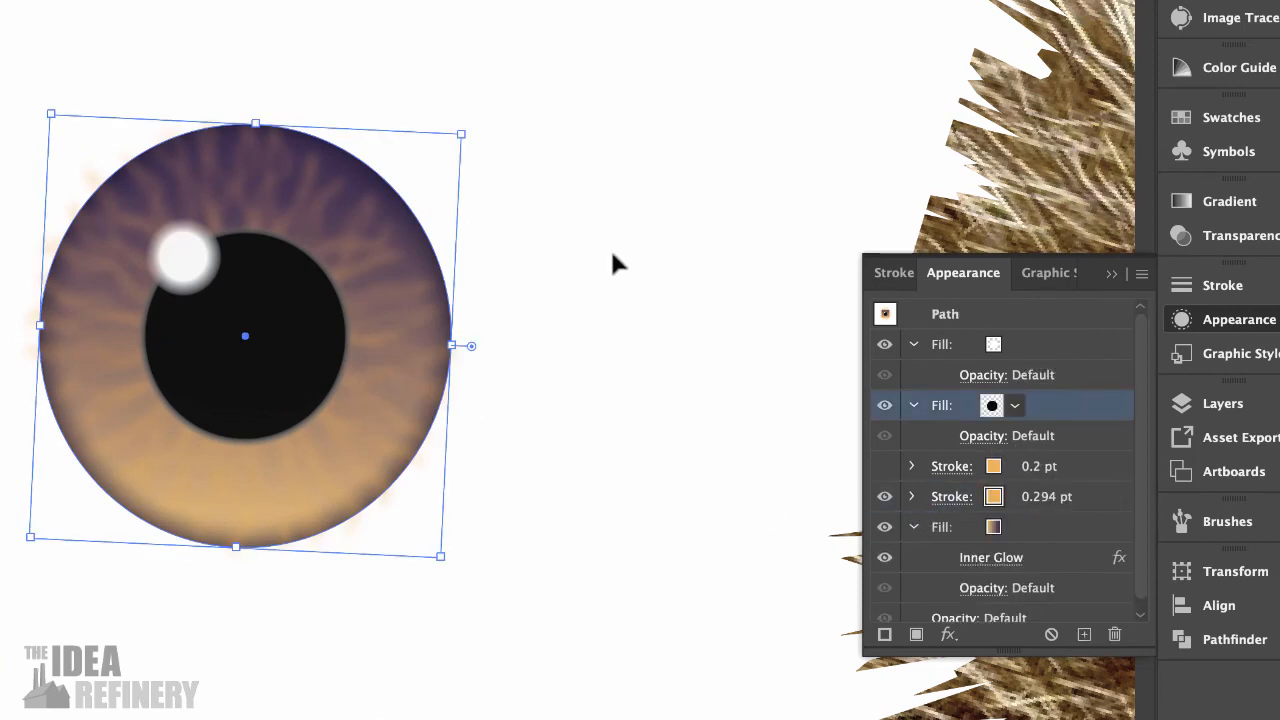
left_click(612, 287)
- Examine the radial gradient fill of the monster's pale pink eyeball circle
key("ctrl+0")
left_click(114, 372)
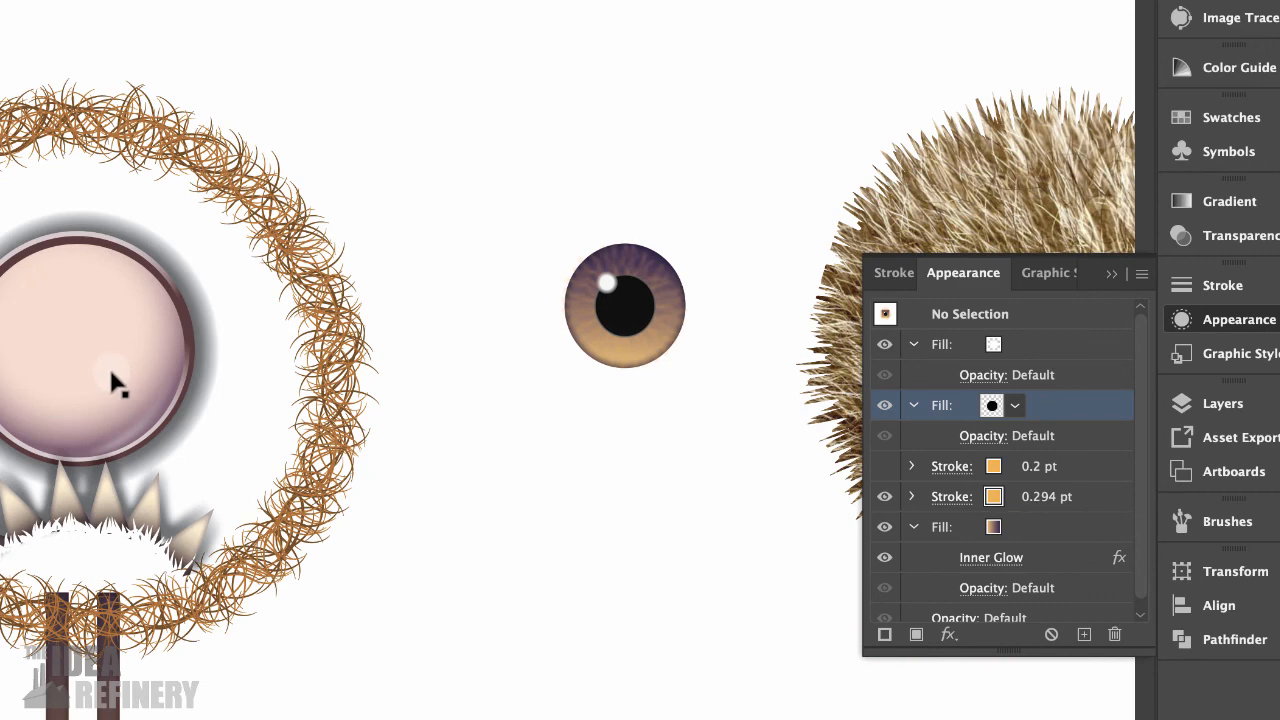
left_click(113, 383)
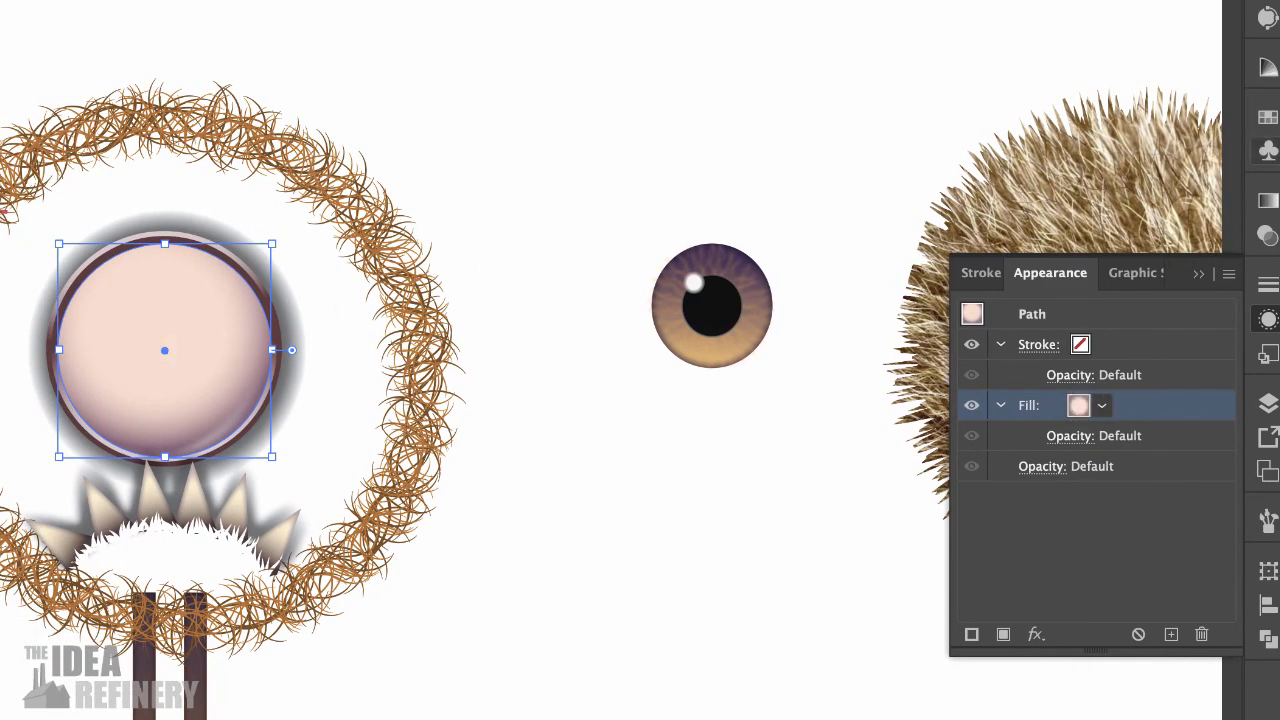
left_click(1268, 200)
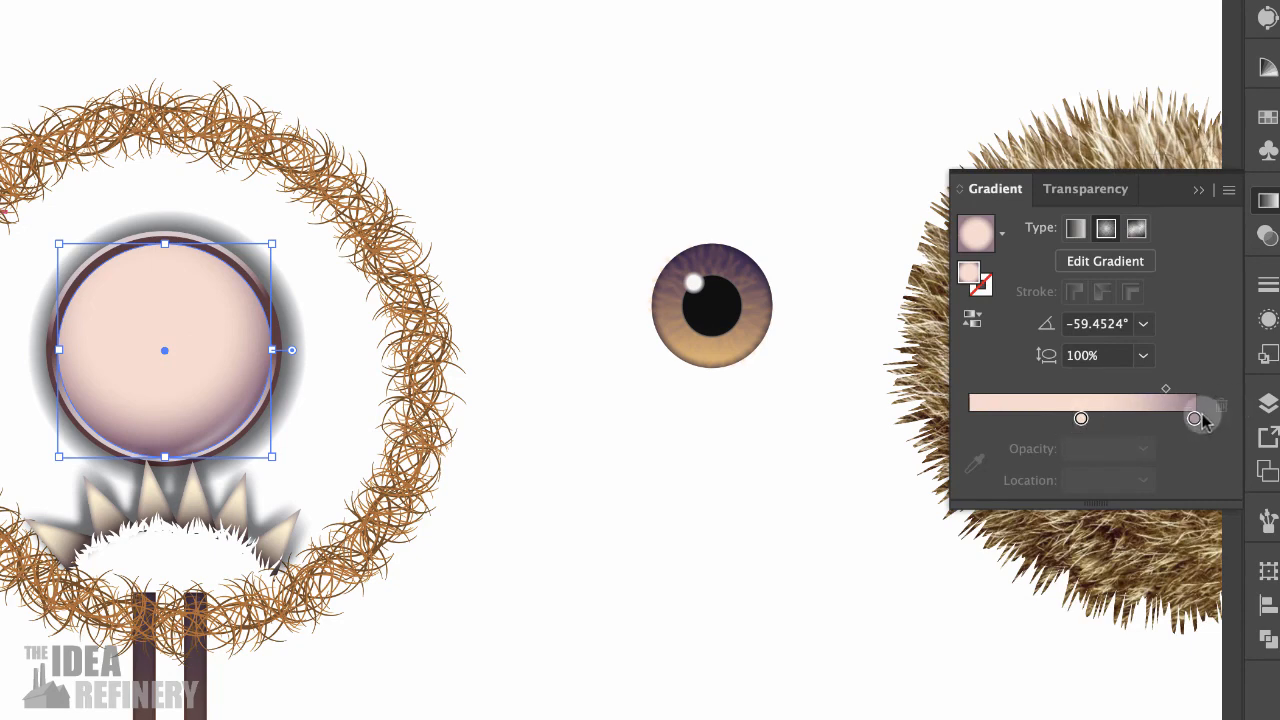
key("super+plus")
key("super+plus")
key("super+plus")
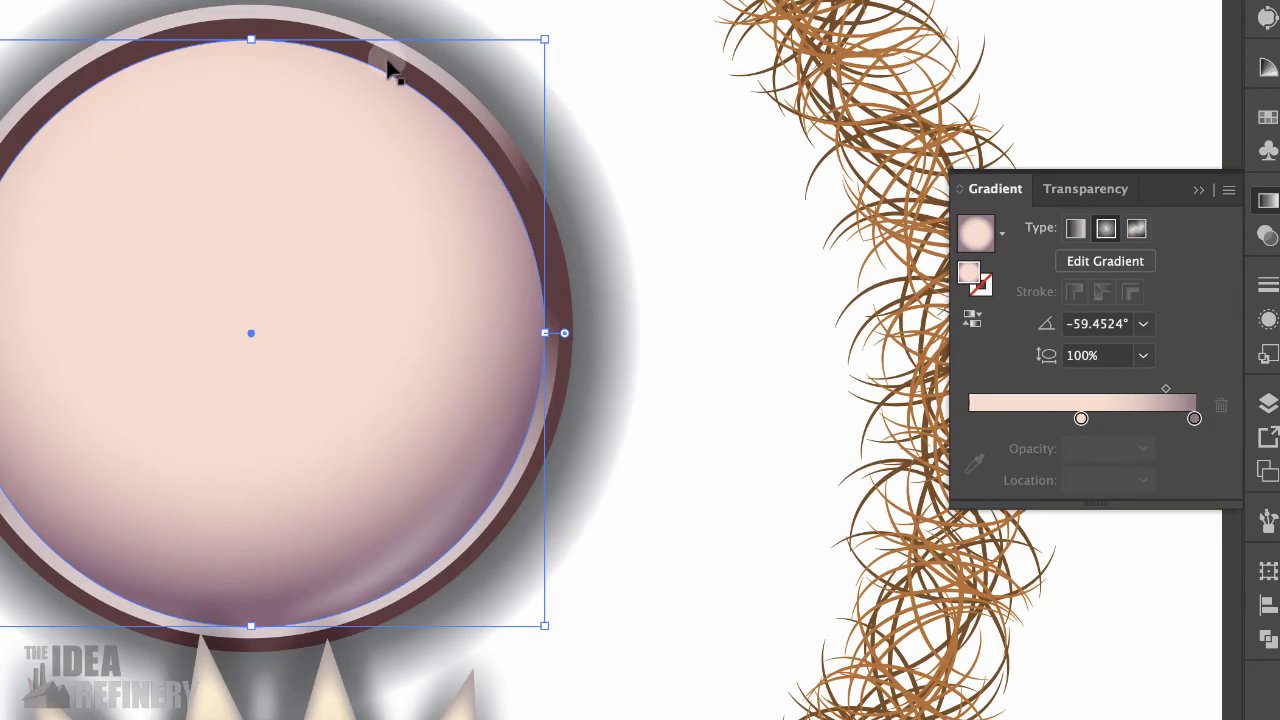
- Examine the gradients of the rim circles around the eyeball and of the white crescent reflection at its lower right
left_click(401, 72)
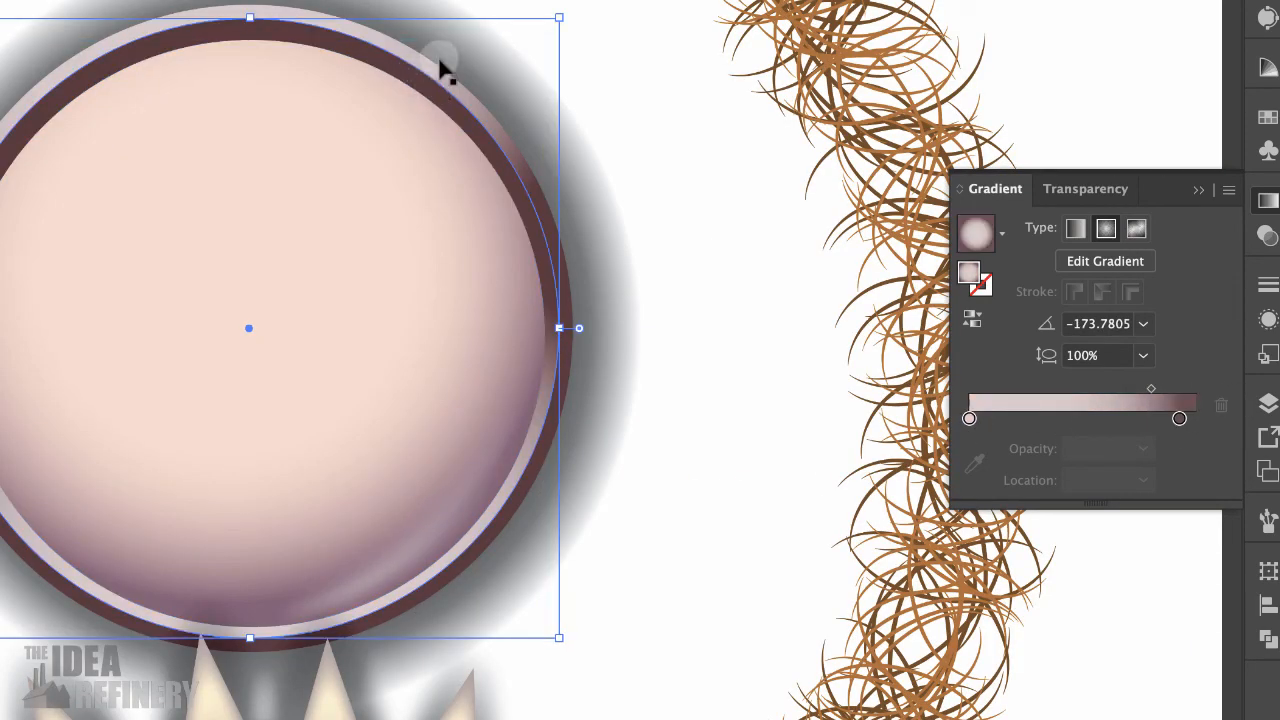
left_click(437, 63)
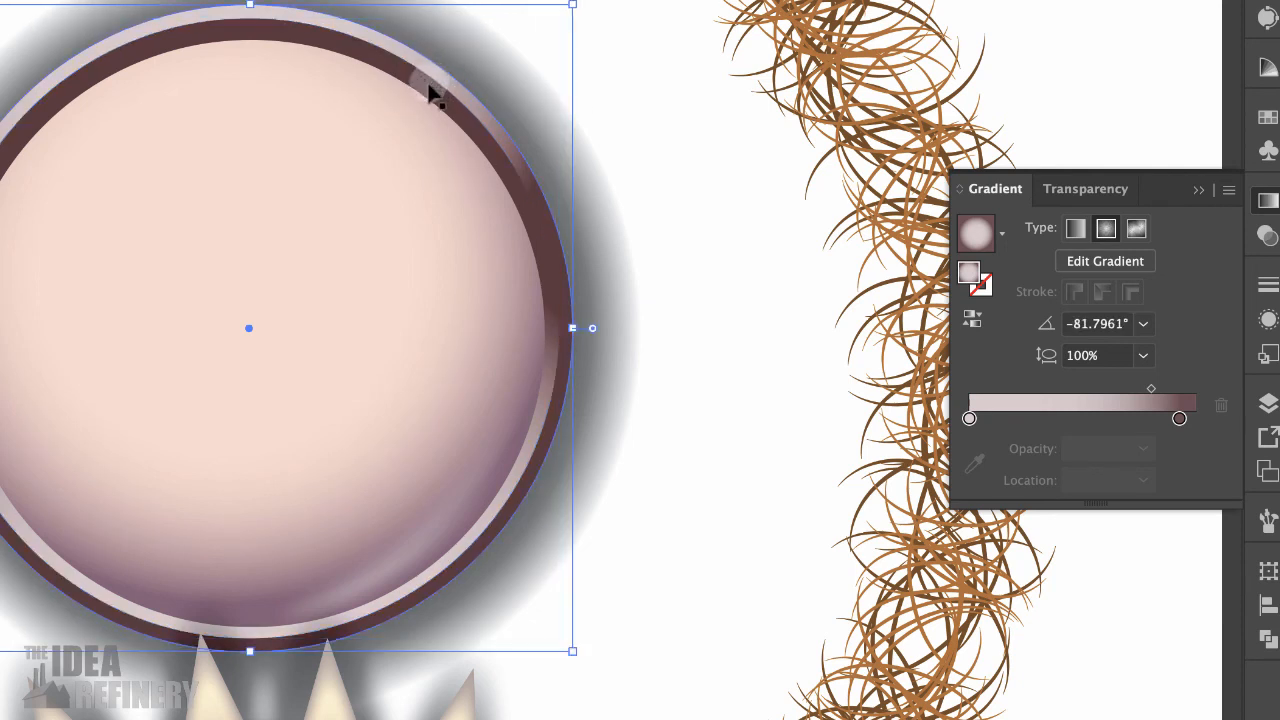
left_click(427, 88)
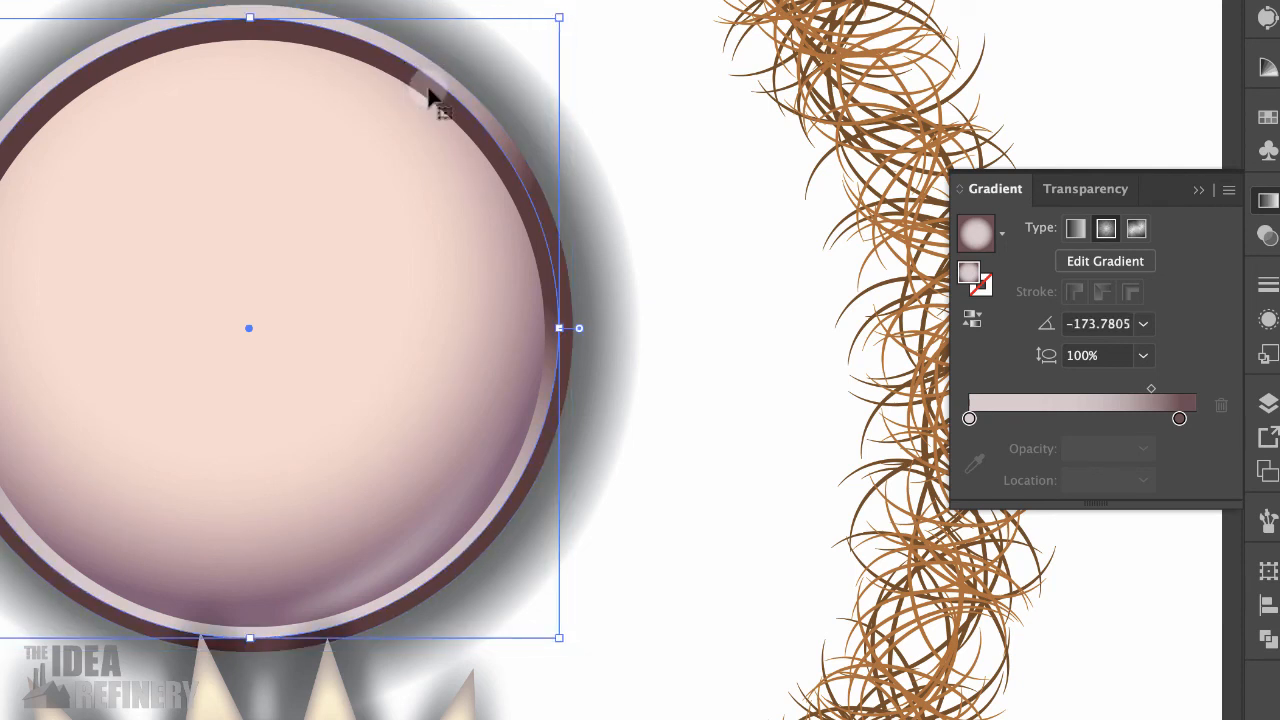
left_click(385, 573)
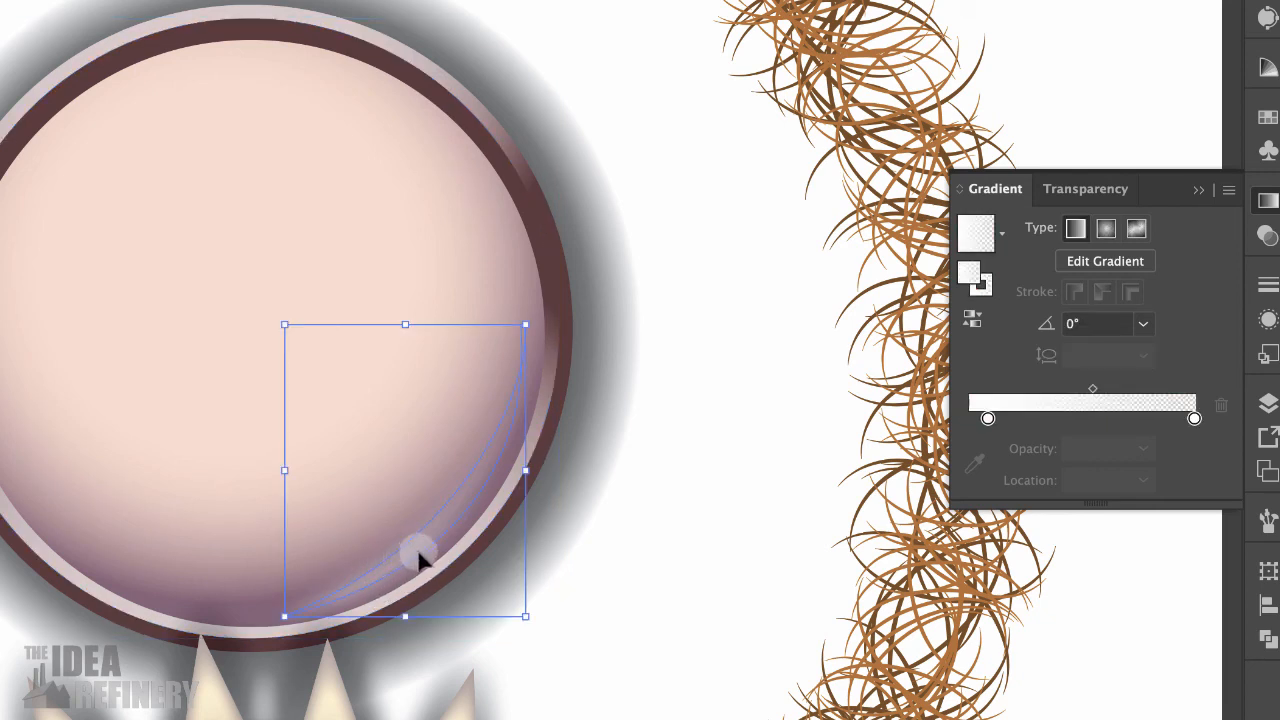
left_click_drag(416, 553, 415, 554)
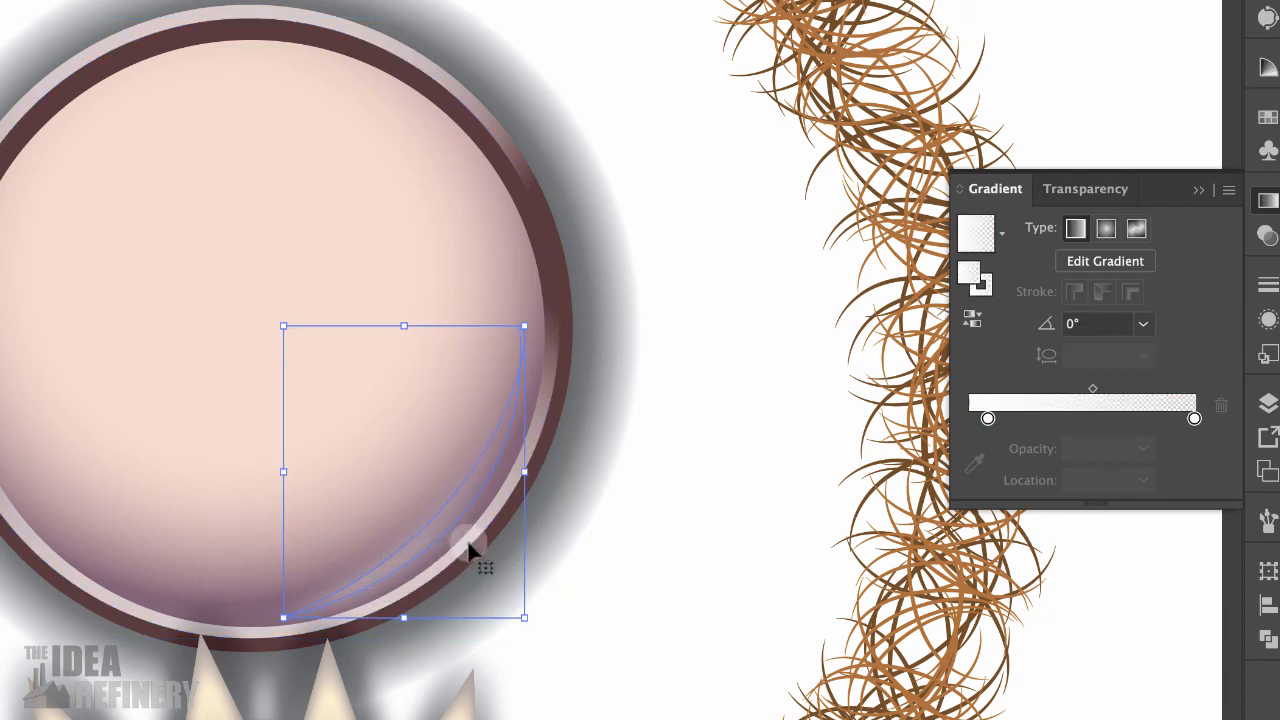